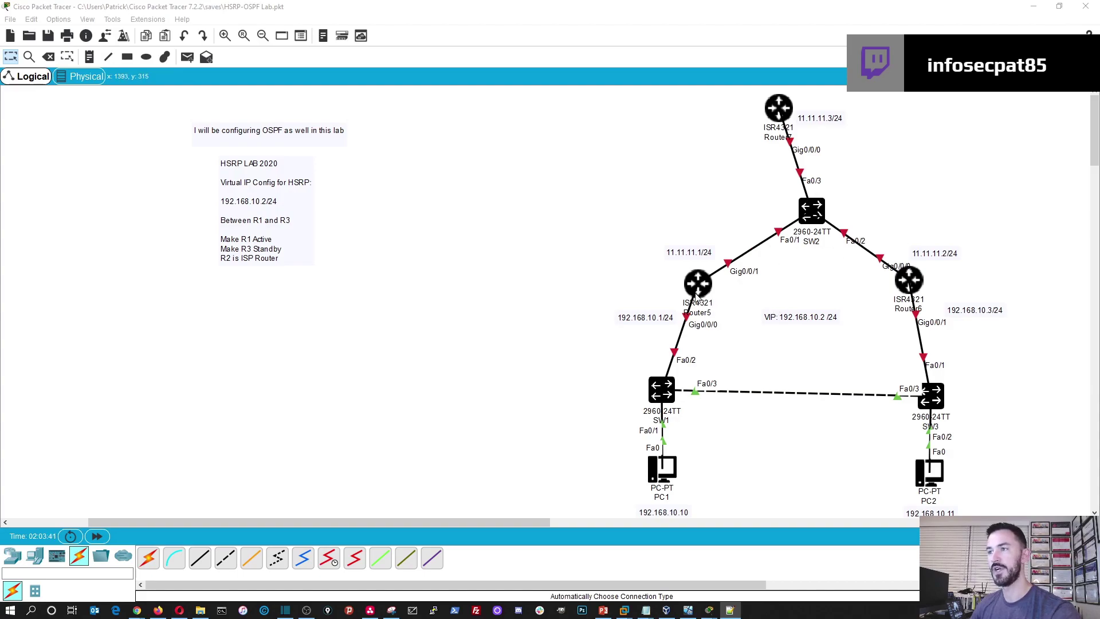
# Rename the lower-left router R1, the top router R2 ISP and the lower-right router R3, and shift the VIP label slightly upward.
pyautogui.click(699, 313)
pyautogui.write('R1')
pyautogui.click(789, 279)
pyautogui.click(780, 138)
pyautogui.write('R2 ISP')
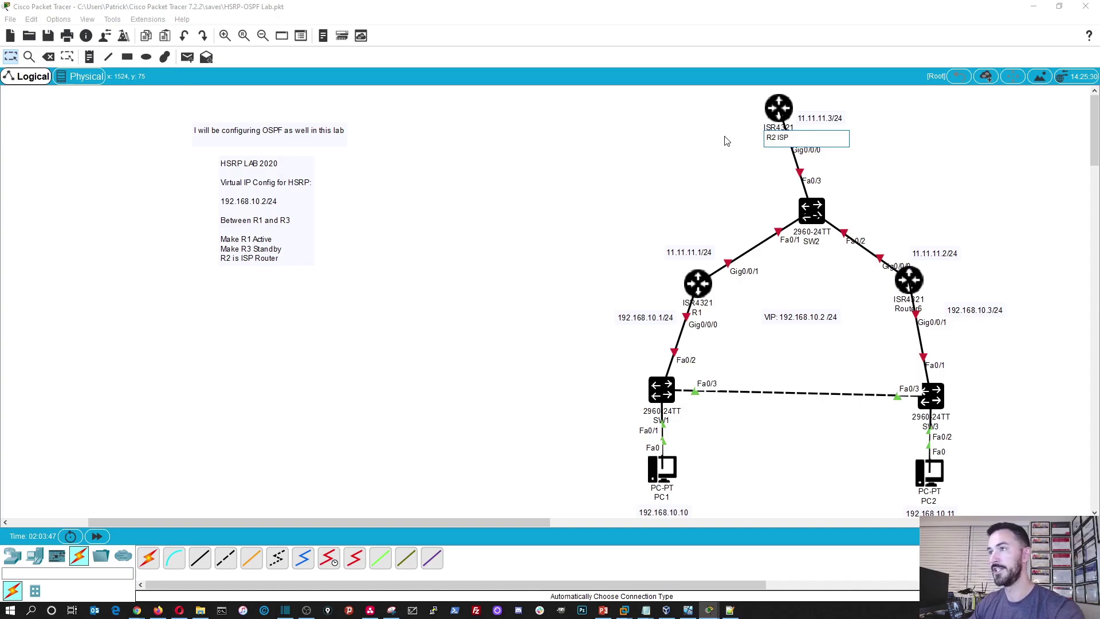
pyautogui.press('Return')
pyautogui.click(915, 307)
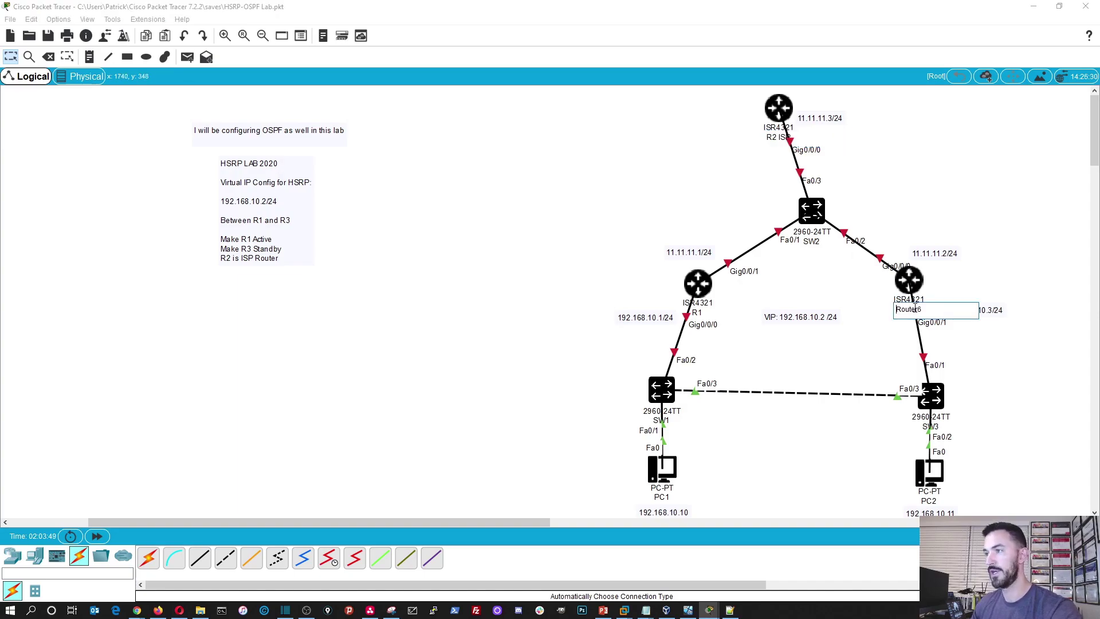
pyautogui.write('R3')
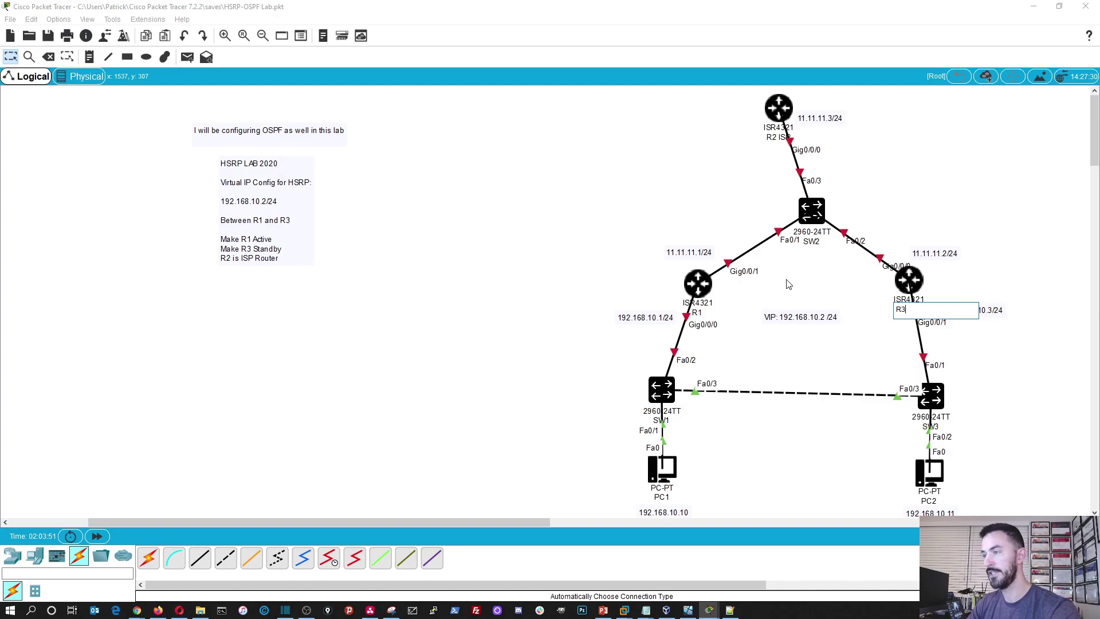
pyautogui.press('Return')
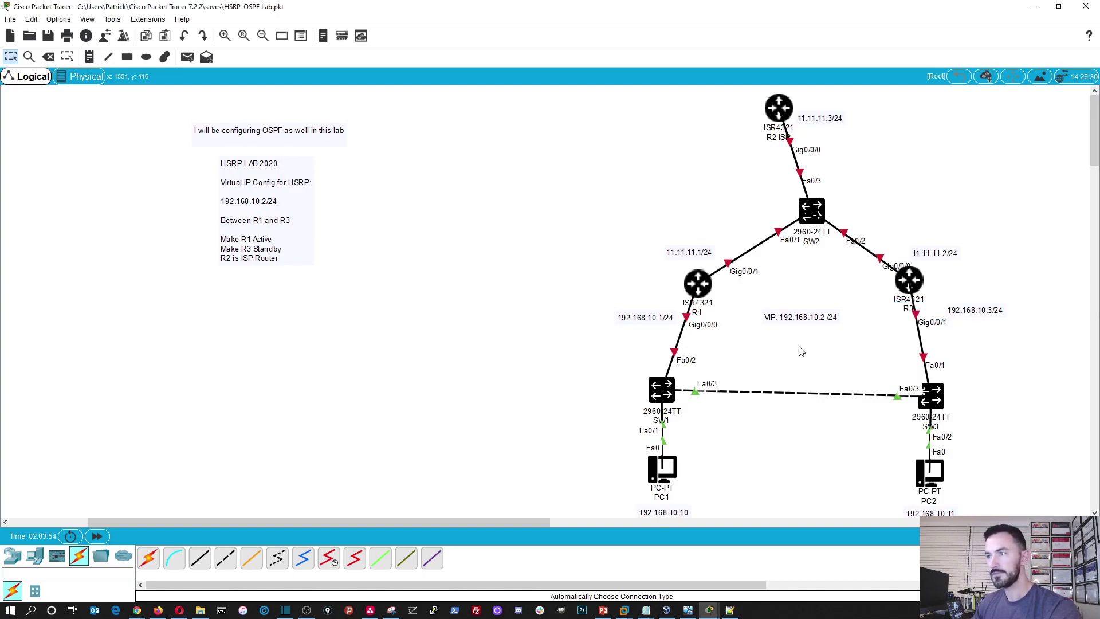
pyautogui.moveTo(795, 324); pyautogui.dragTo(786, 315)
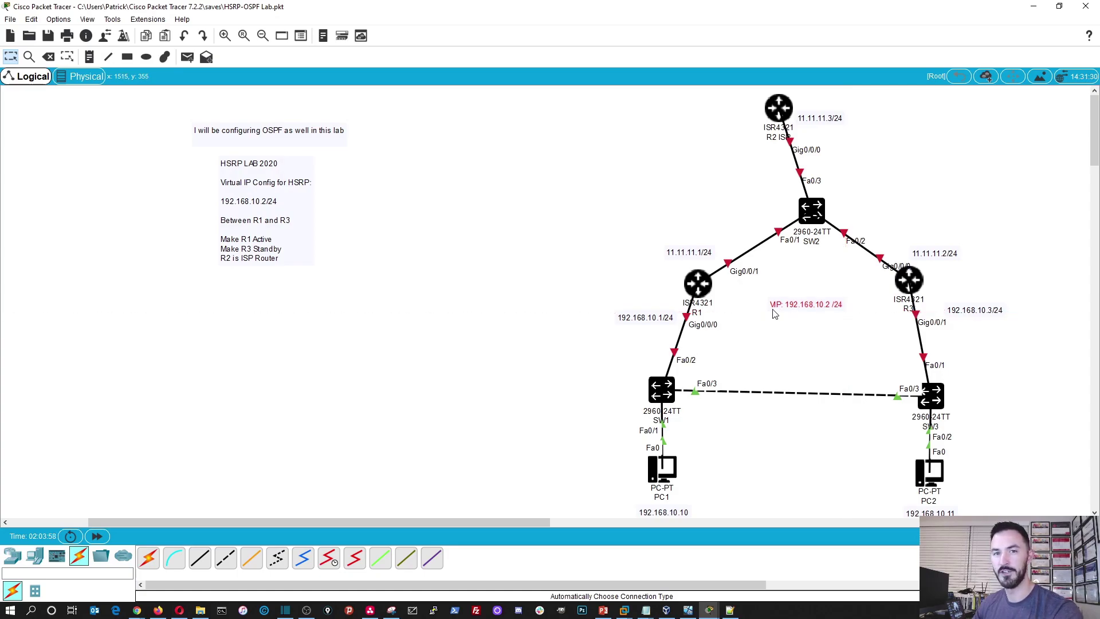
# Open R1's command line in a window enlarged beside the topology, and decline the initial configuration dialog with no.
pyautogui.doubleClick(697, 284)
pyautogui.moveTo(520, 137); pyautogui.dragTo(3, 131)
pyautogui.click(228, 204)
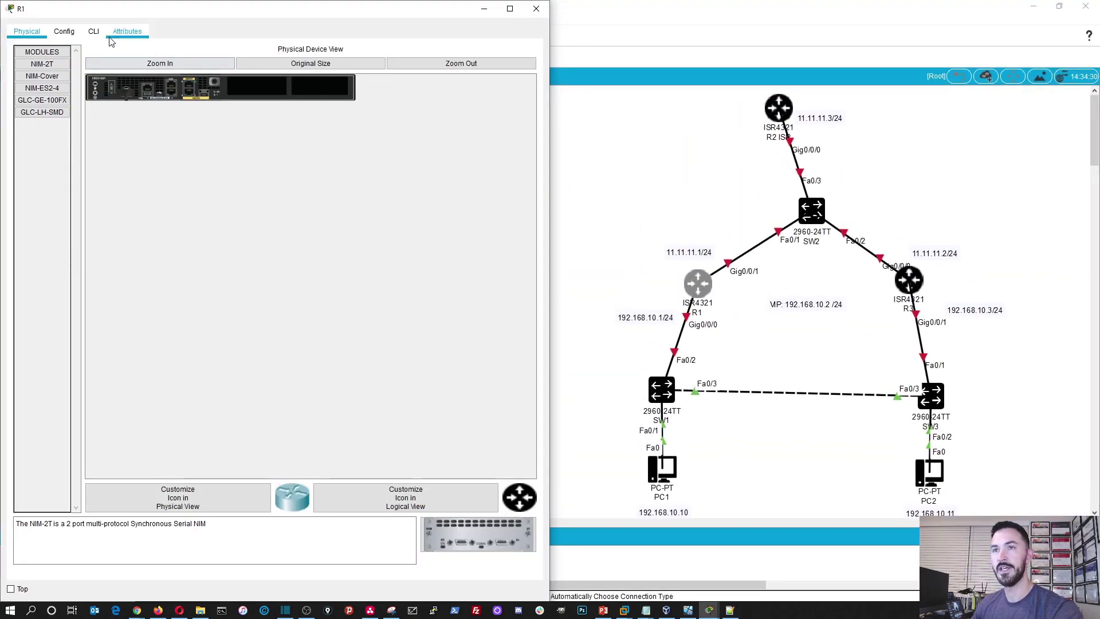
pyautogui.click(94, 32)
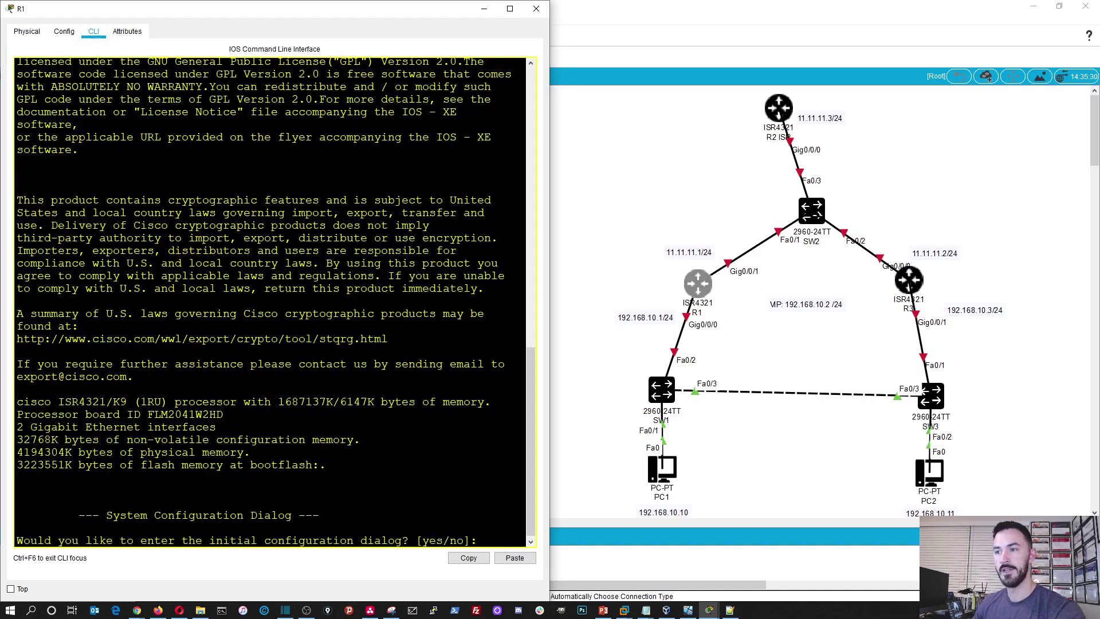
pyautogui.write('no')
pyautogui.press('Return')
pyautogui.press('Return')
pyautogui.press('Return')
pyautogui.press('Return')
pyautogui.press('Return')
# Enter global configuration mode on the router and set its hostname to R1.
pyautogui.write('en')
pyautogui.press('Return')
pyautogui.write('config t')
pyautogui.press('Return')
pyautogui.write('host')
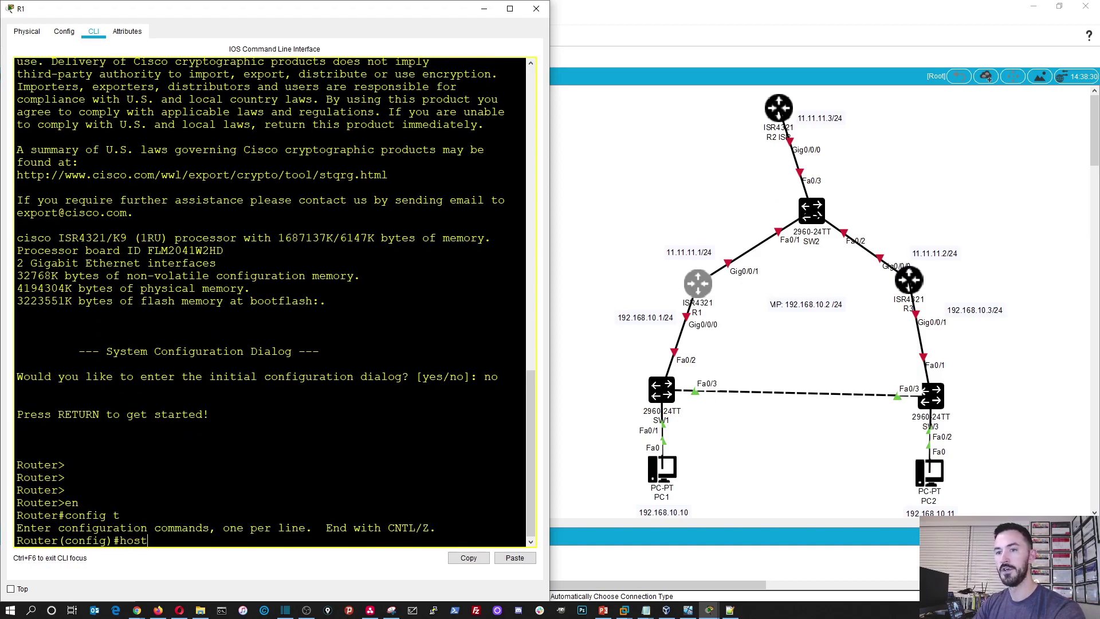
pyautogui.press('Tab')
pyautogui.write('R1')
pyautogui.press('Return')
pyautogui.press('Return')
pyautogui.press('Return')
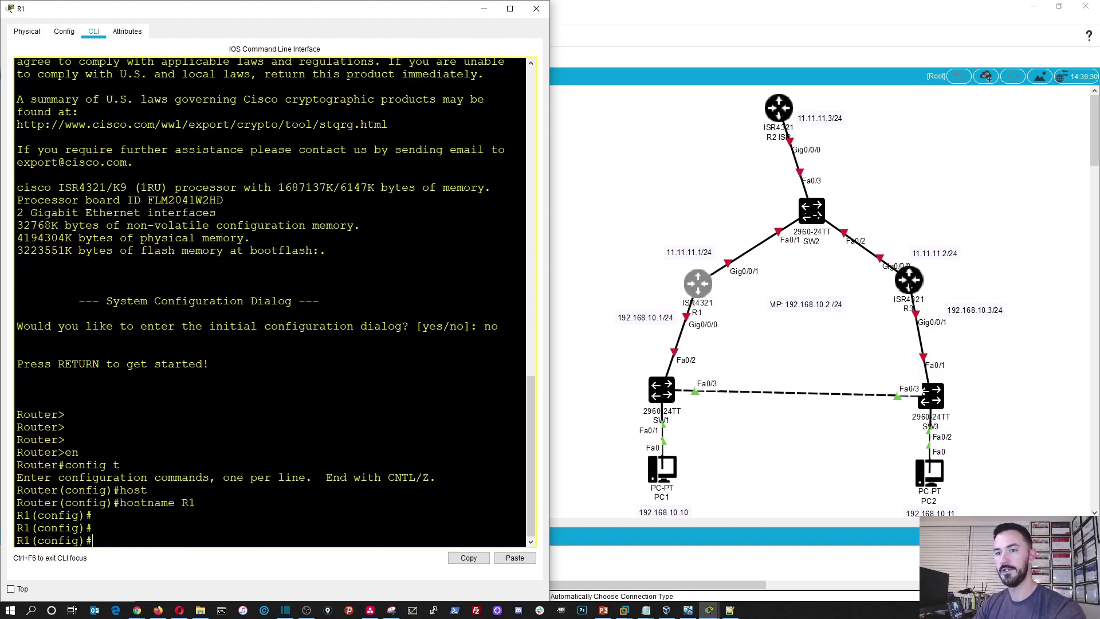
# Assign IP address 192.168.10.1 with mask 255.255.255.0 to R1's interface gig 0/0/0.
pyautogui.write('inter')
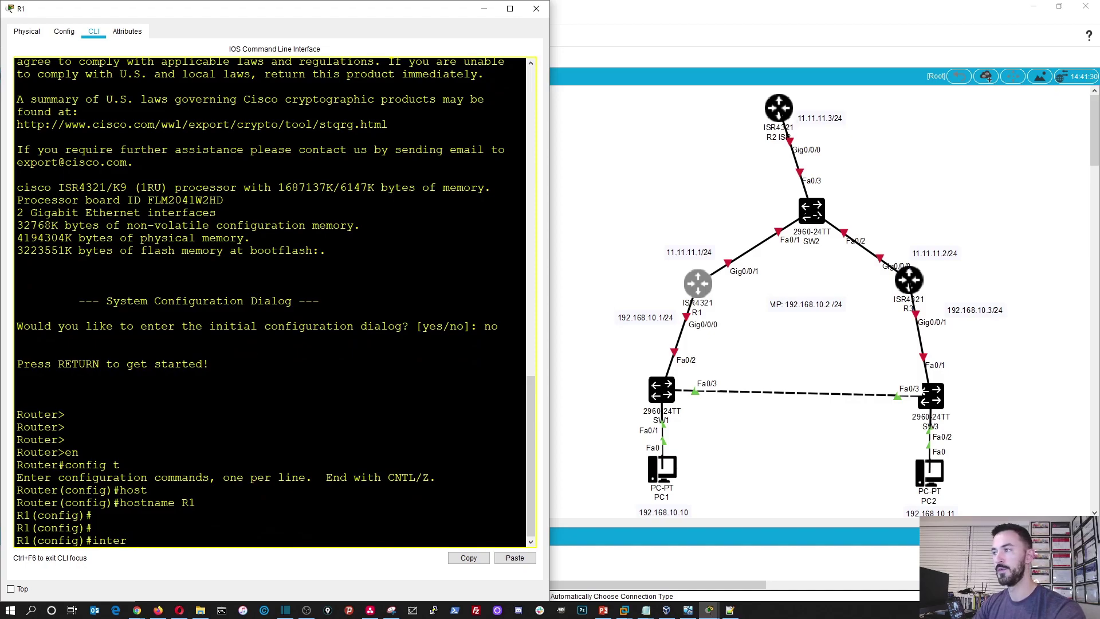
pyautogui.write(' gig ')
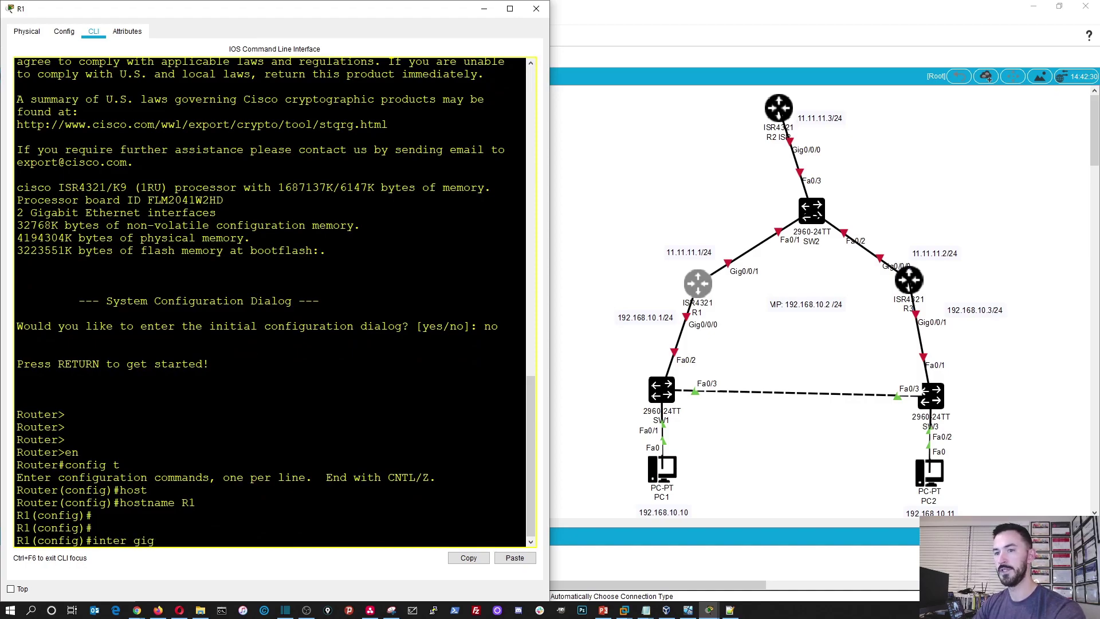
pyautogui.write('0/0/0')
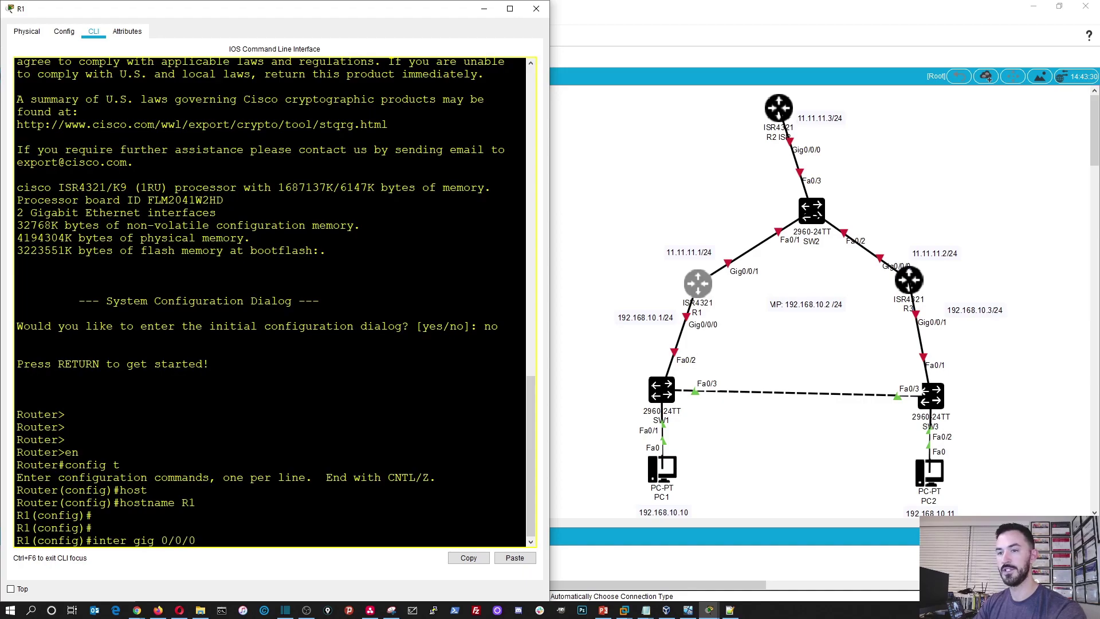
pyautogui.press('Return')
pyautogui.write('ip add')
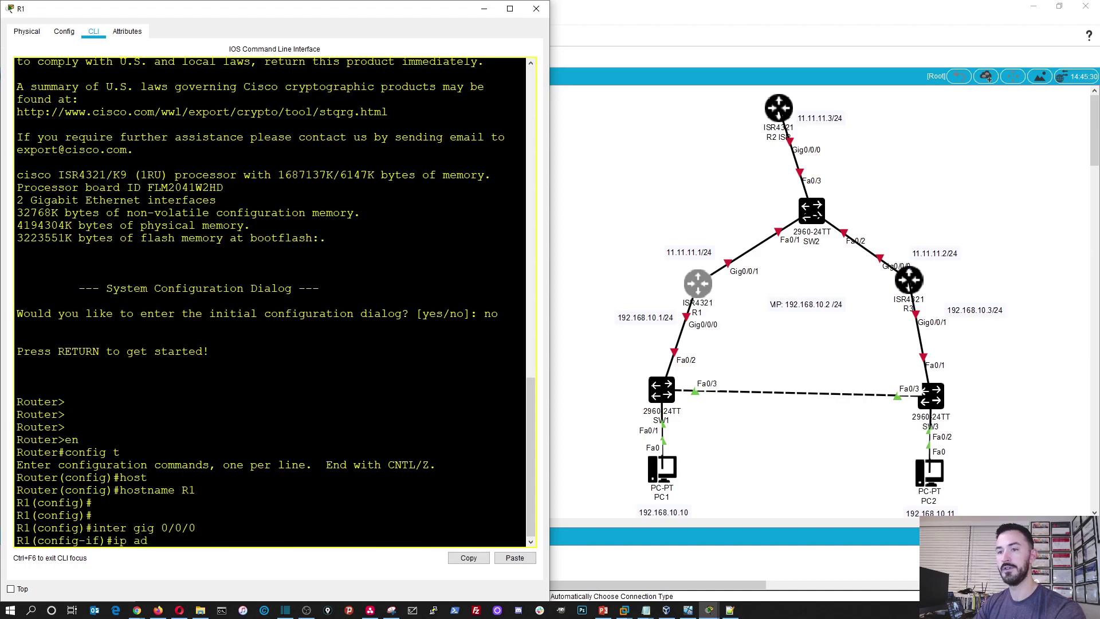
pyautogui.press('Tab')
pyautogui.write('192.167')
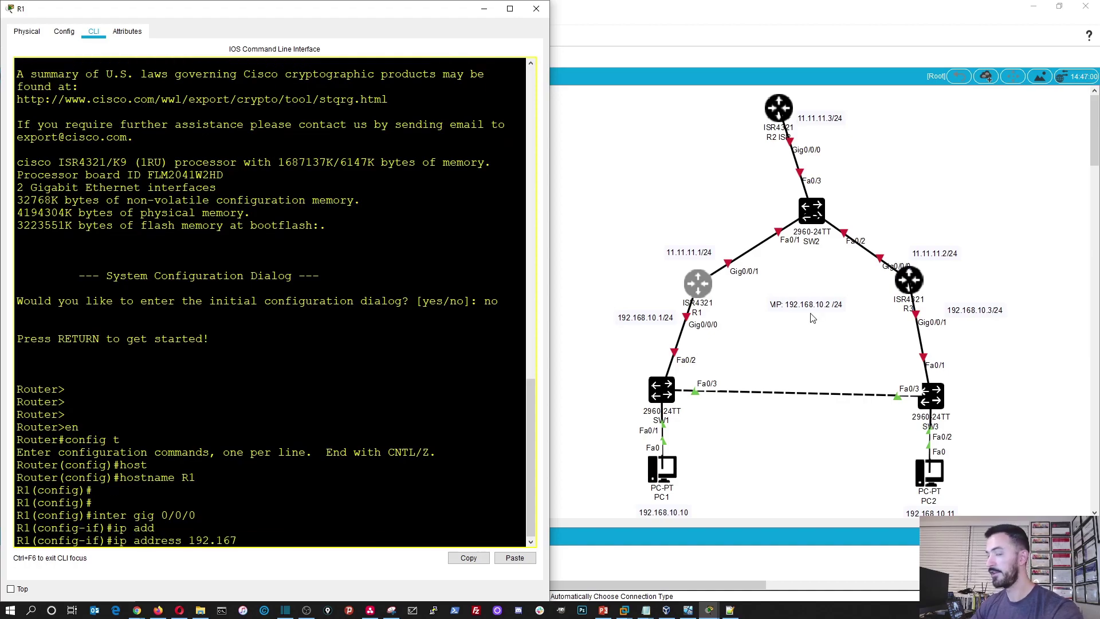
pyautogui.press('BackSpace')
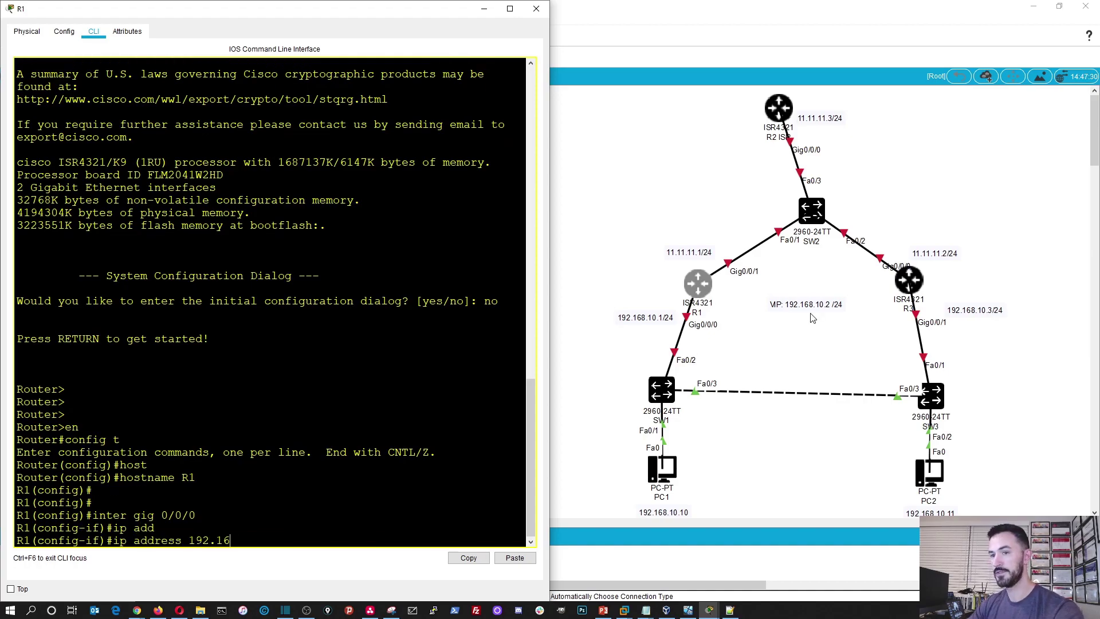
pyautogui.write('8.10.1 255.255.255.0')
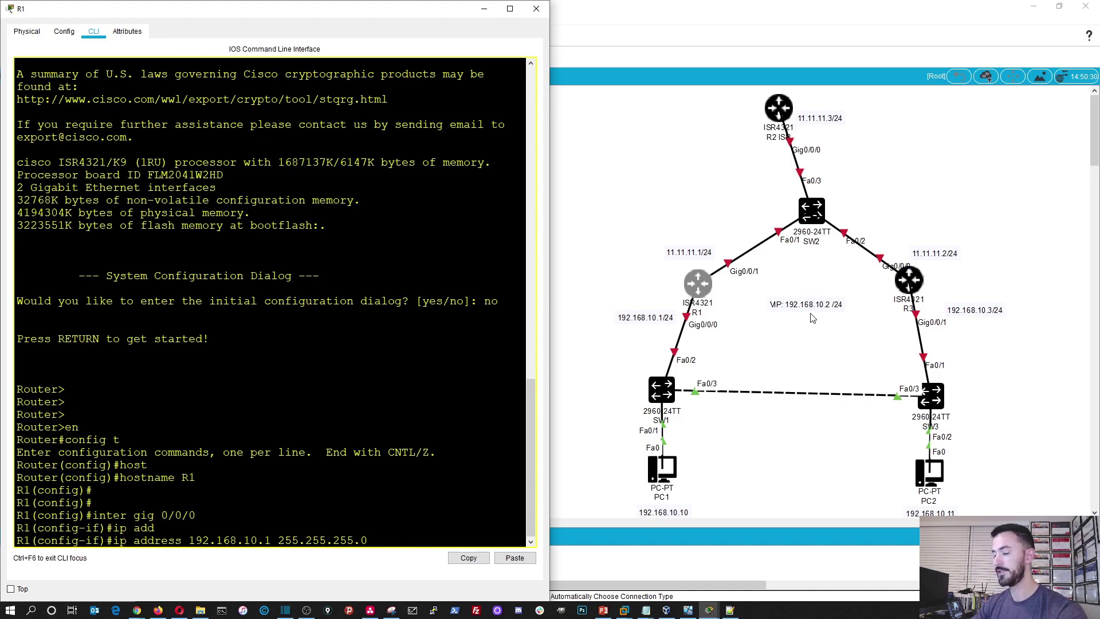
pyautogui.press('Return')
pyautogui.press('Return')
pyautogui.press('Return')
pyautogui.press('Return')
# Enable R1's interface gig 0/0/0 with no shutdown.
pyautogui.write('no shui')
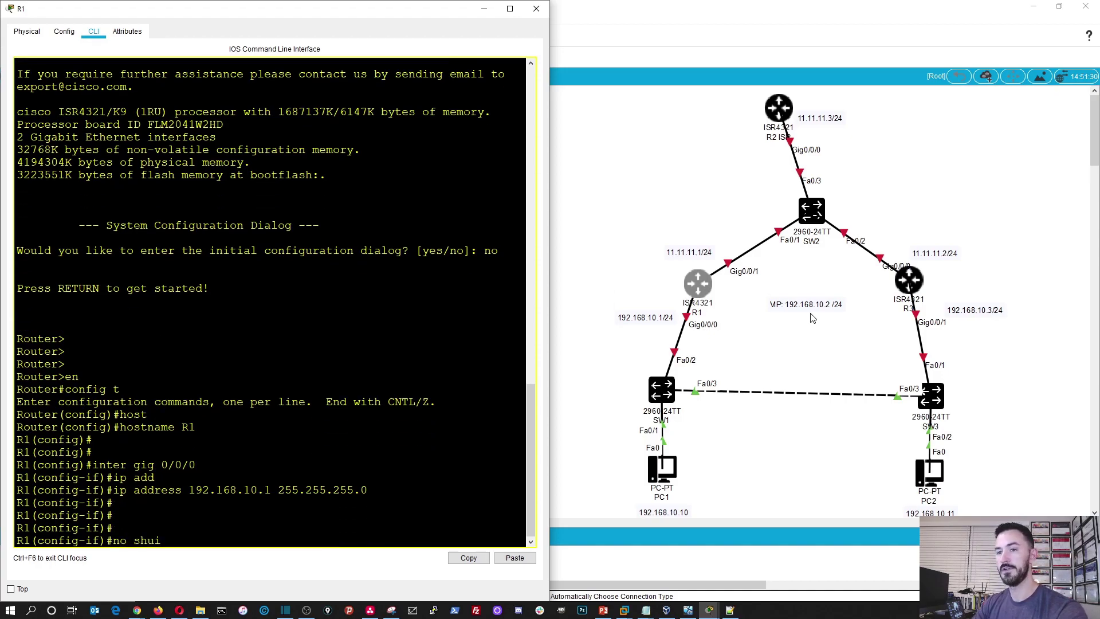
pyautogui.press('BackSpace')
pyautogui.press('Tab')
pyautogui.press('Return')
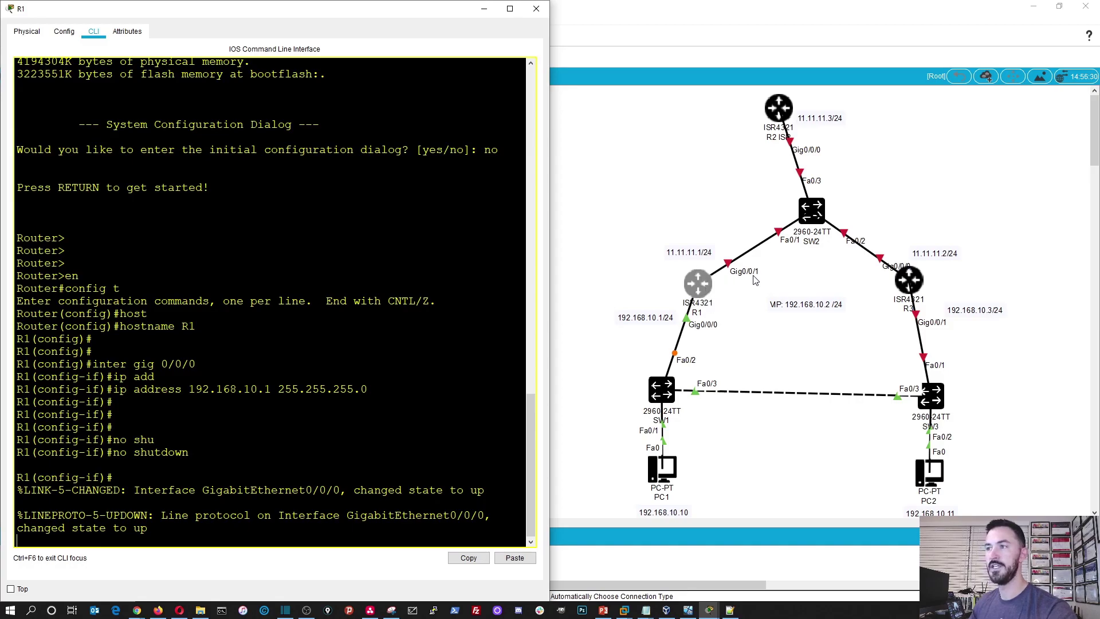
pyautogui.press('Return')
pyautogui.press('Return')
pyautogui.press('Return')
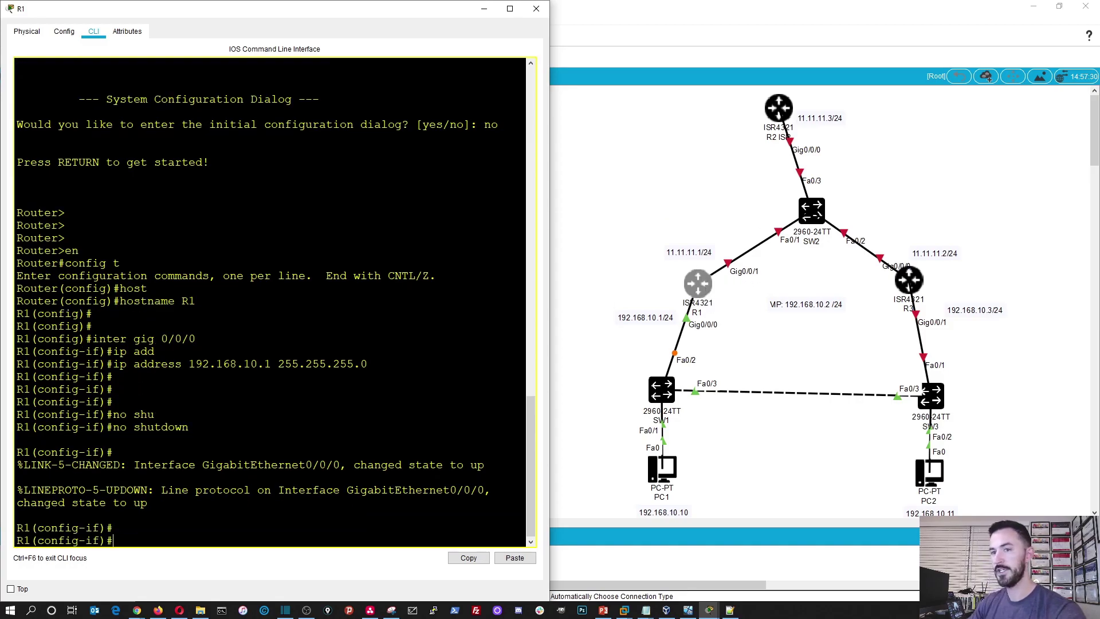
# Assign IP address 11.11.11.1 with mask 255.255.255.0 to R1's interface gig 0/0/1.
pyautogui.press('Up')
pyautogui.press('Up')
pyautogui.press('Up')
pyautogui.press('Up')
pyautogui.press('Up')
pyautogui.press('Up')
pyautogui.press('Down')
pyautogui.press('BackSpace')
pyautogui.write('1')
pyautogui.press('Return')
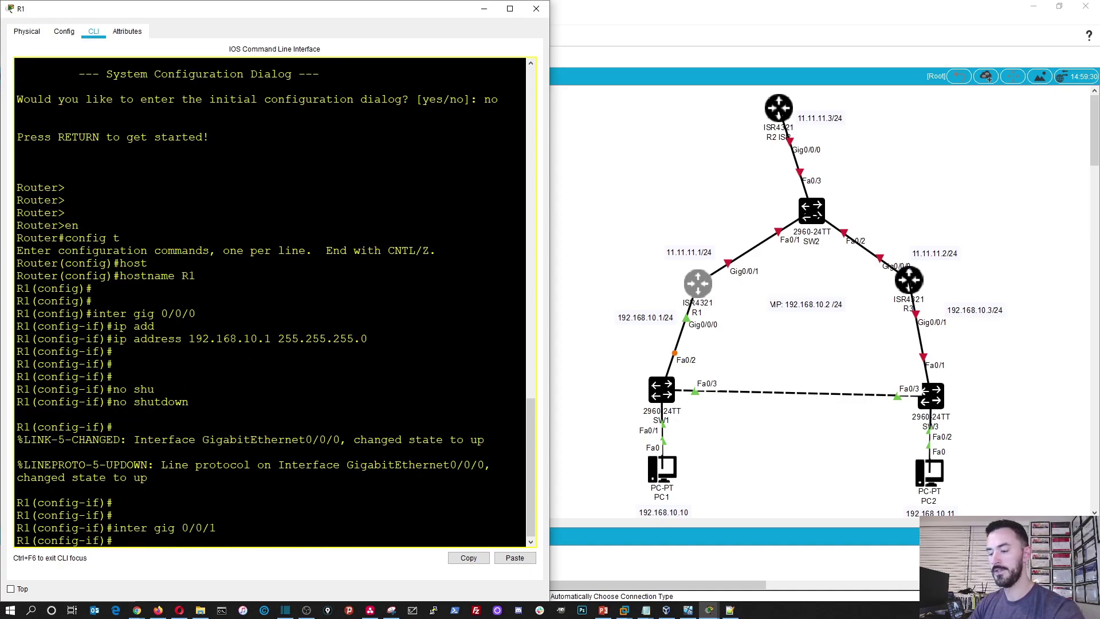
pyautogui.write('ip add')
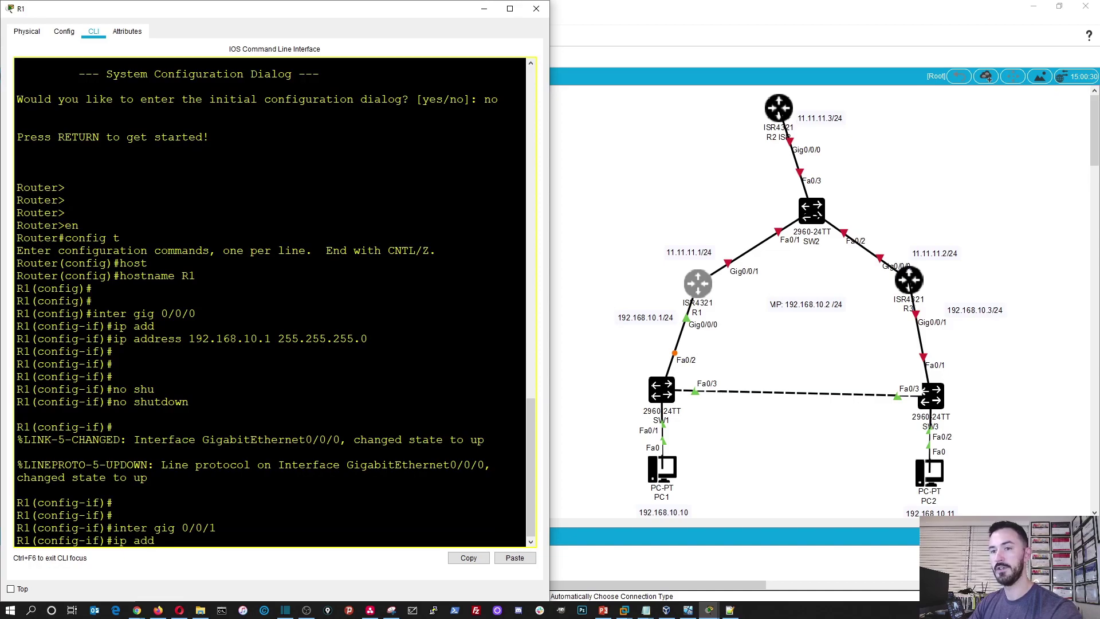
pyautogui.press('Tab')
pyautogui.write('11.11.11.1 255.255.255.0')
pyautogui.press('Return')
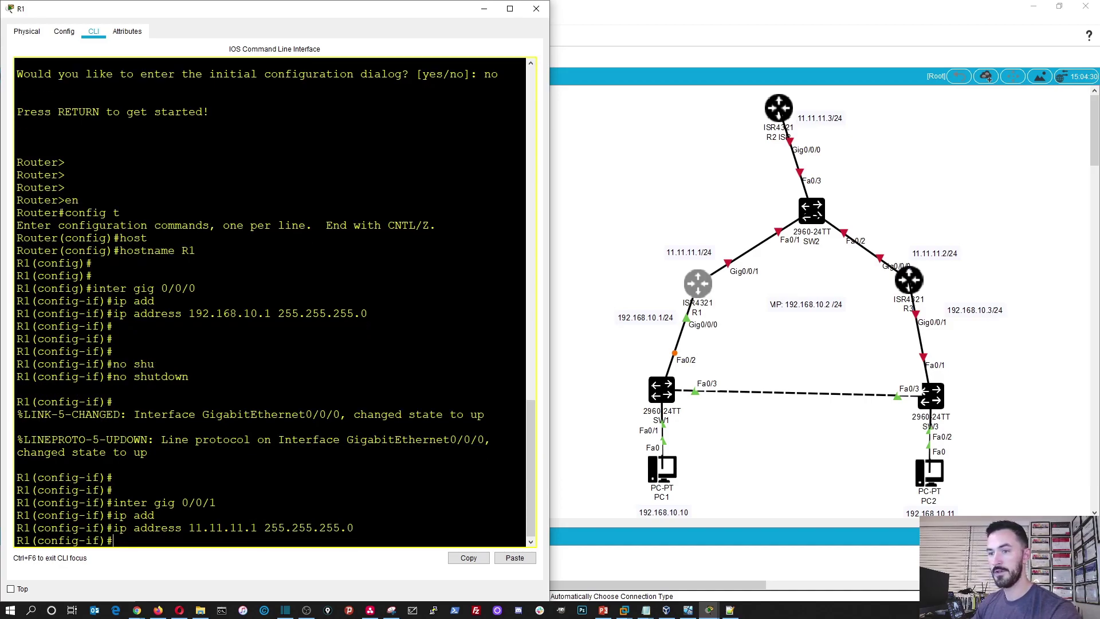
# Enable R1's interface gig 0/0/1 with no shutdown and close the router's window.
pyautogui.write('nio shu')
pyautogui.press('Tab')
pyautogui.press('Return')
pyautogui.press('Return')
pyautogui.press('Return')
pyautogui.press('Return')
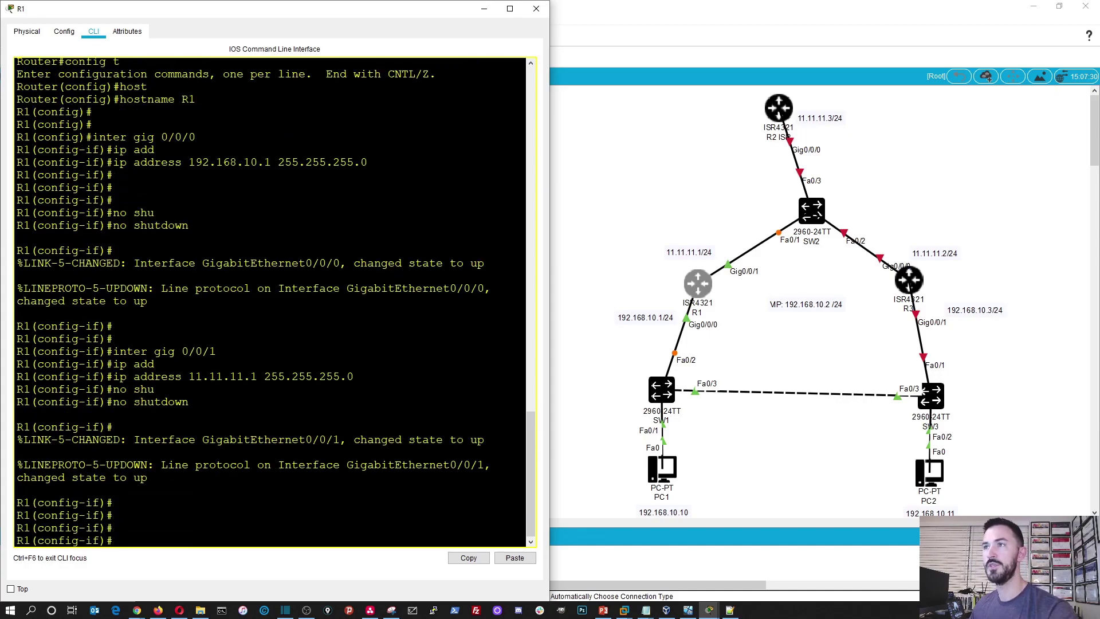
pyautogui.click(537, 13)
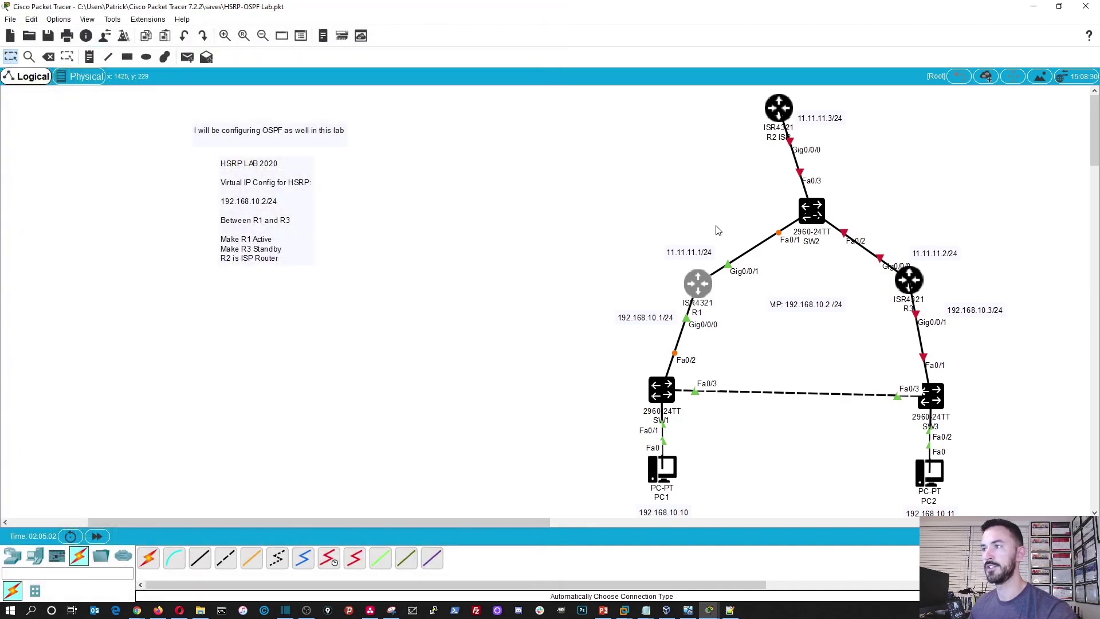
# Open the command line of R2 ISP in a window enlarged beside the topology, and decline its initial configuration dialog with no.
pyautogui.click(780, 110)
pyautogui.moveTo(576, 136); pyautogui.dragTo(1, 229)
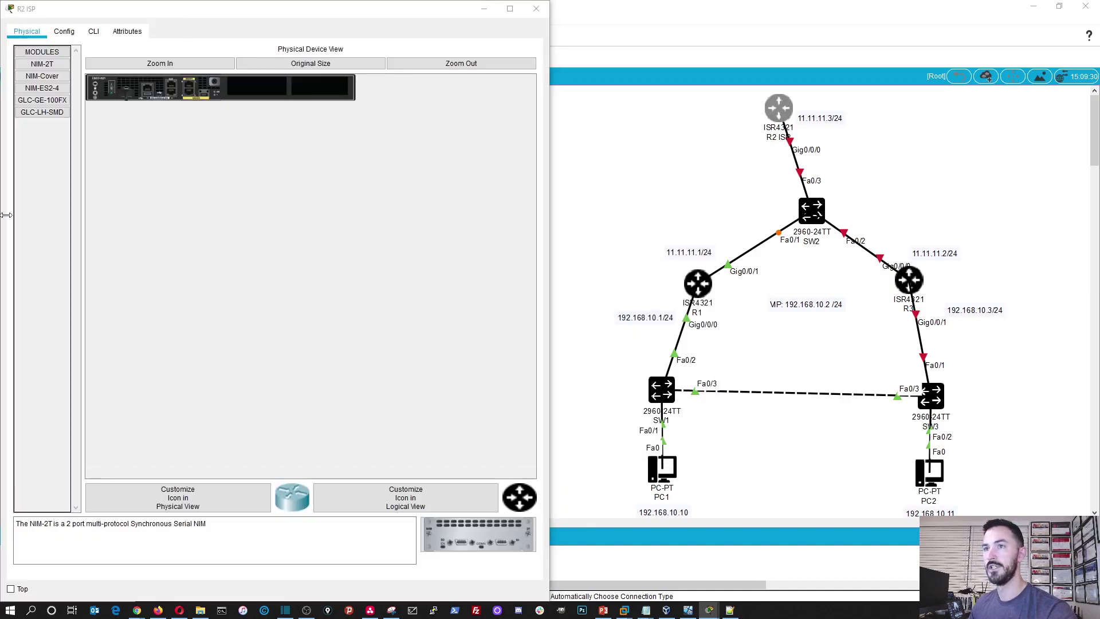
pyautogui.click(94, 30)
pyautogui.write('no')
pyautogui.press('Return')
pyautogui.press('Return')
pyautogui.press('Return')
pyautogui.press('Return')
pyautogui.press('Return')
# Enter global configuration mode on the R2 ISP router and set its hostname to ISP.
pyautogui.write('en')
pyautogui.press('Return')
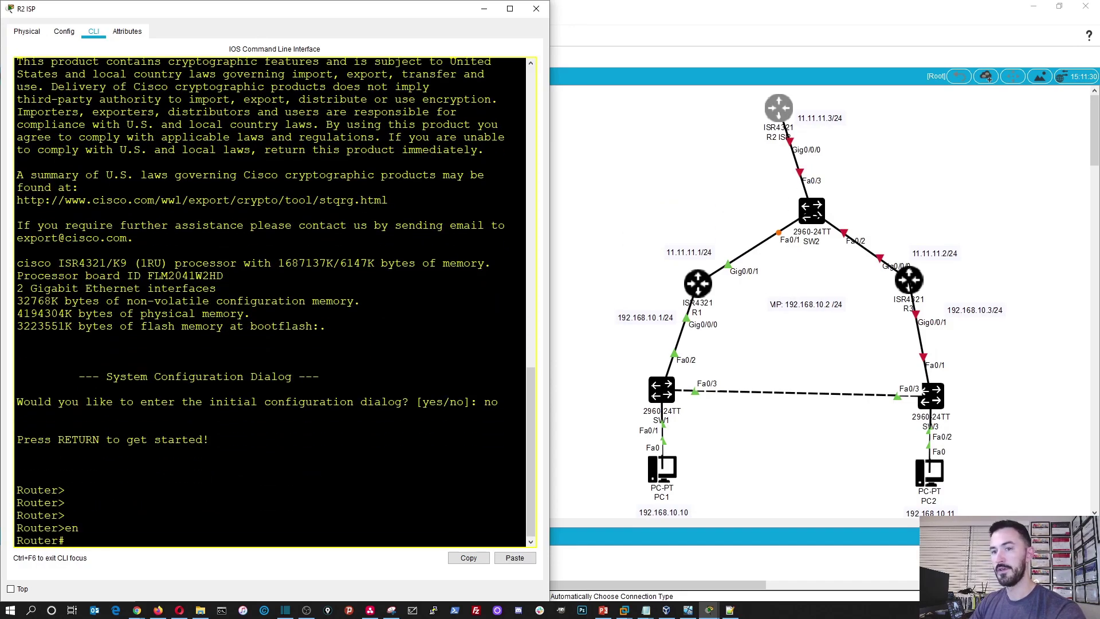
pyautogui.press('Return')
pyautogui.press('Return')
pyautogui.press('Return')
pyautogui.write('config t')
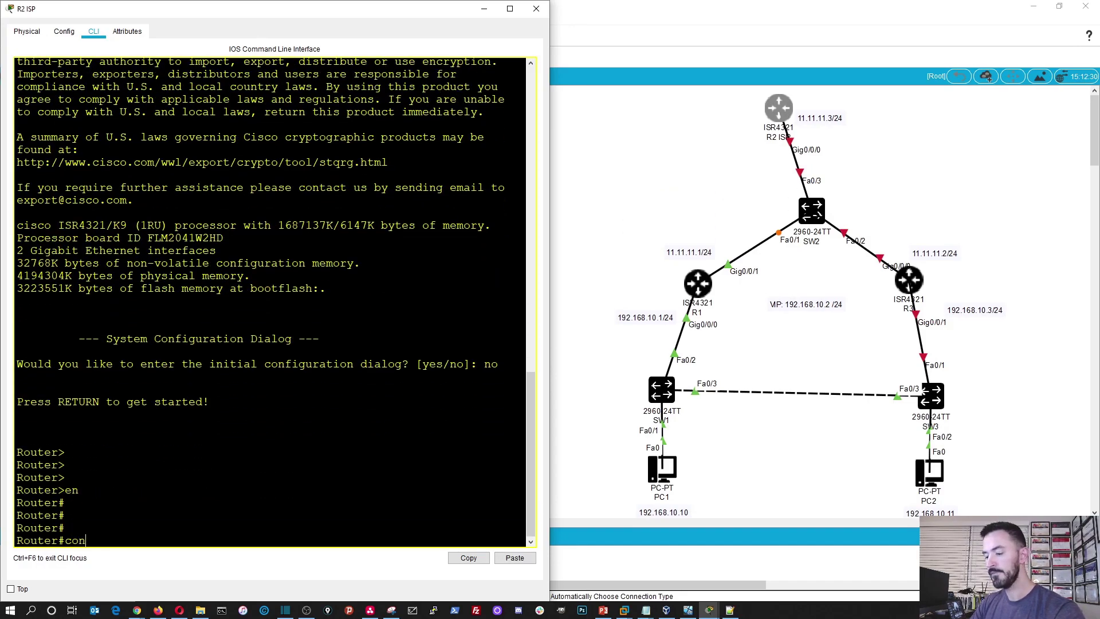
pyautogui.press('Return')
pyautogui.write('hos')
pyautogui.press('Tab')
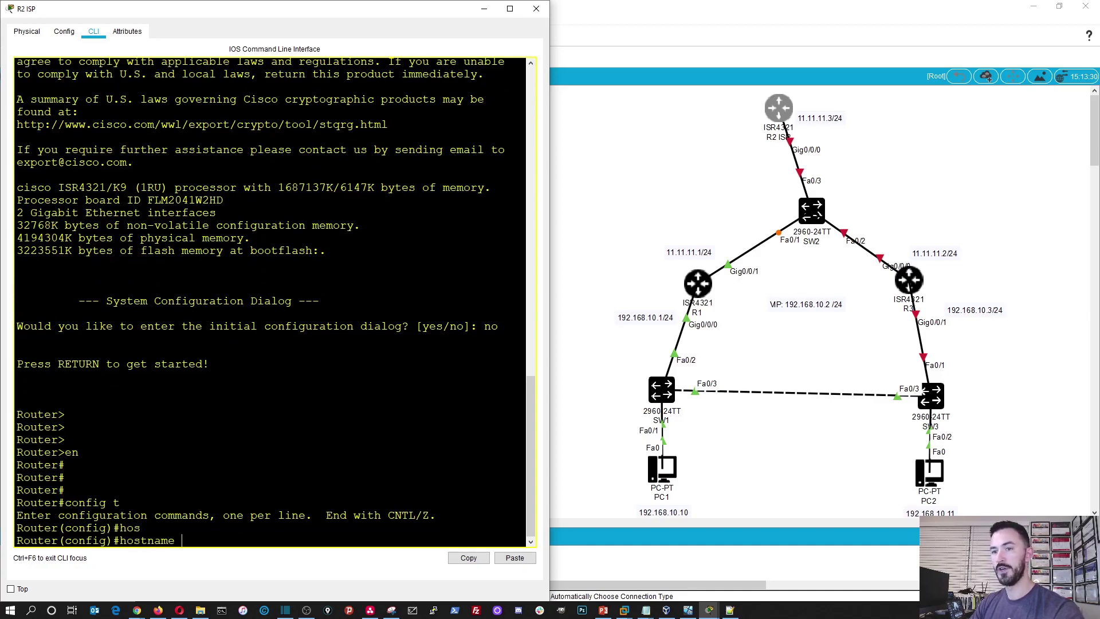
pyautogui.write('ISP')
pyautogui.press('Return')
pyautogui.press('Return')
pyautogui.press('Return')
pyautogui.press('Return')
pyautogui.press('Return')
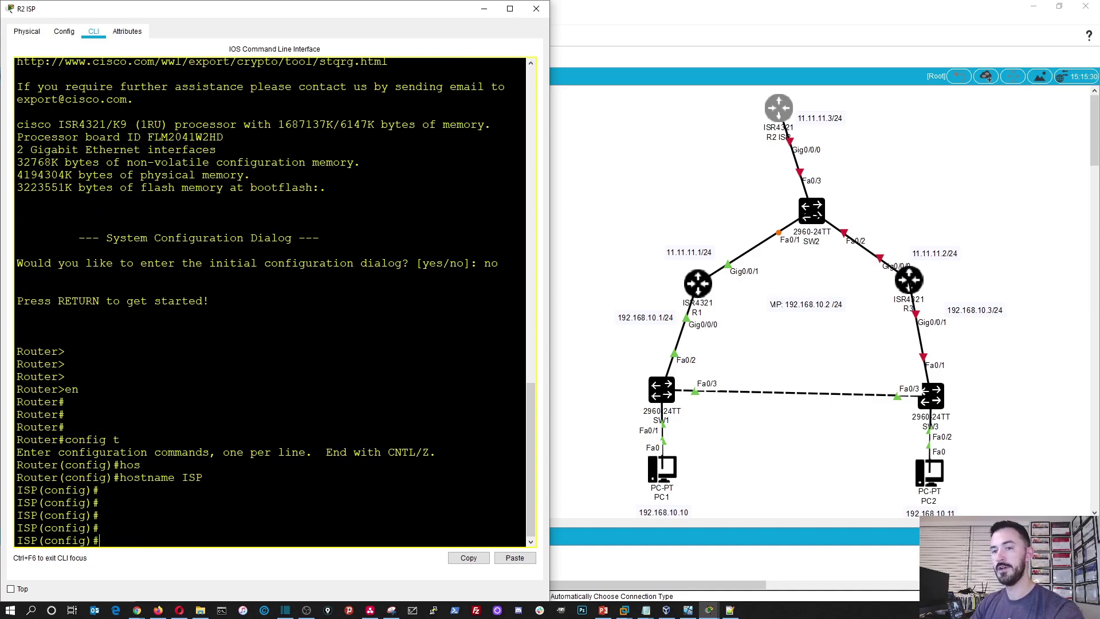
# Assign IP address 11.11.11.3 with mask 255.255.255.0 to the ISP router's interface gig 0/0/0.
pyautogui.write('inter ')
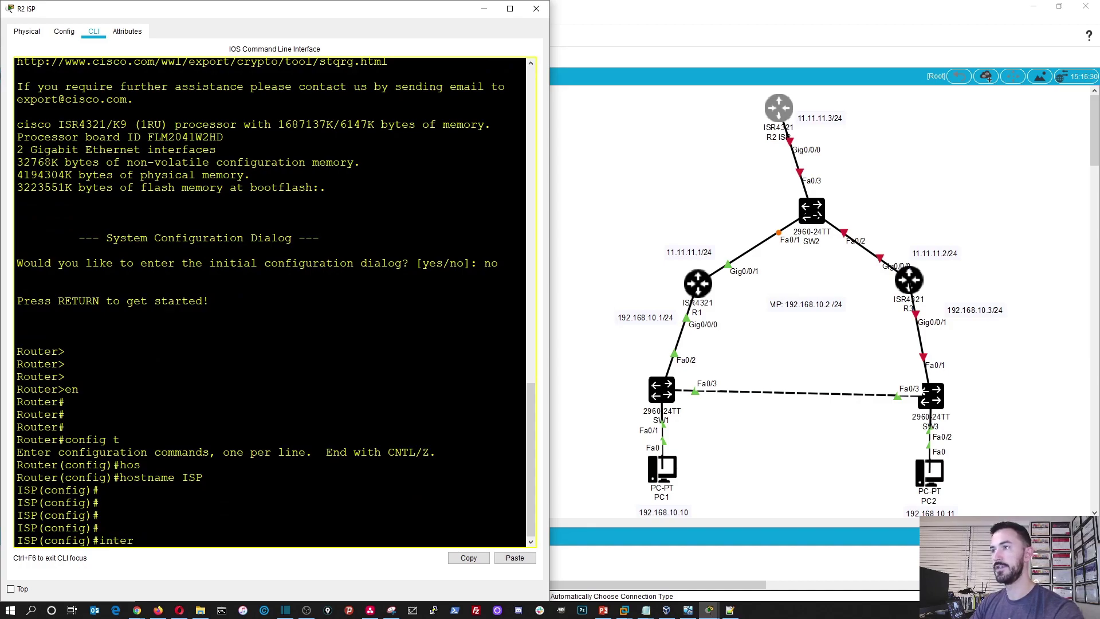
pyautogui.write('gig 0/0/0')
pyautogui.press('Return')
pyautogui.write('ip addf')
pyautogui.press('Tab')
pyautogui.write('11.11.11.3 255.255.255.0')
pyautogui.press('Return')
# Enable the ISP router's interface gig 0/0/0 with no shutdown.
pyautogui.write('no shu')
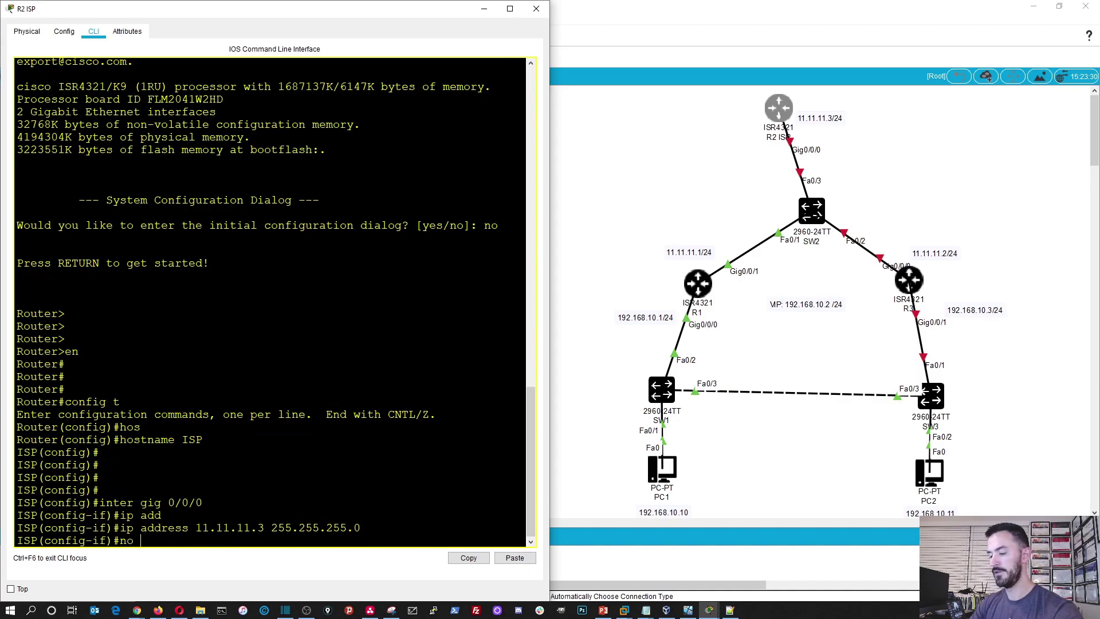
pyautogui.press('Tab')
pyautogui.press('Return')
pyautogui.press('Return')
pyautogui.press('Return')
pyautogui.press('Return')
pyautogui.press('Return')
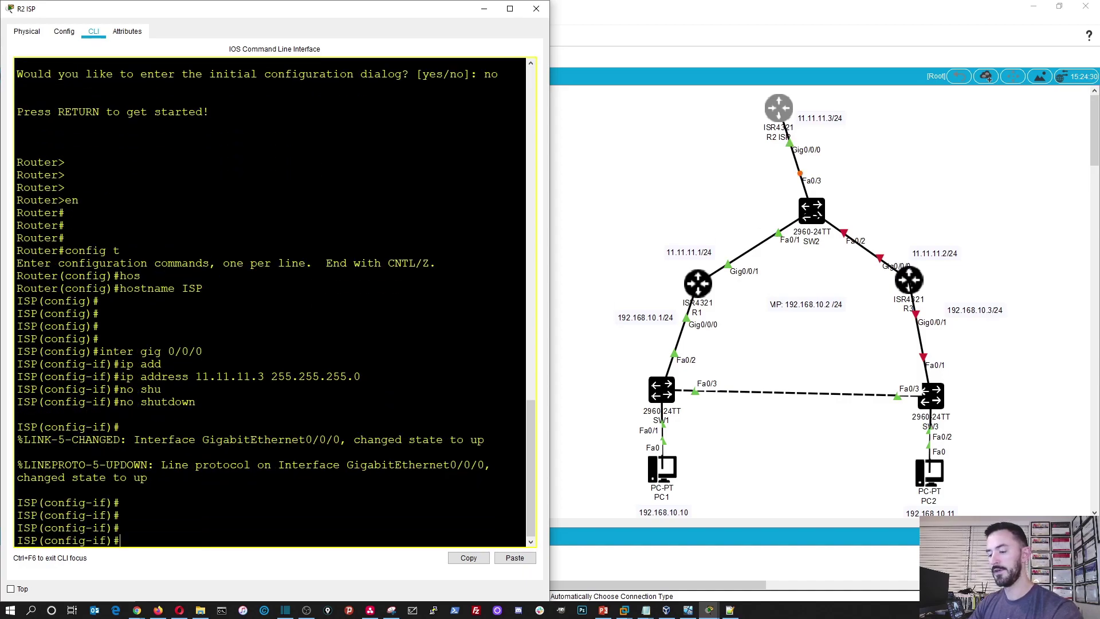
# Save the ISP router's configuration with do wr.
pyautogui.write('do wr')
pyautogui.press('Return')
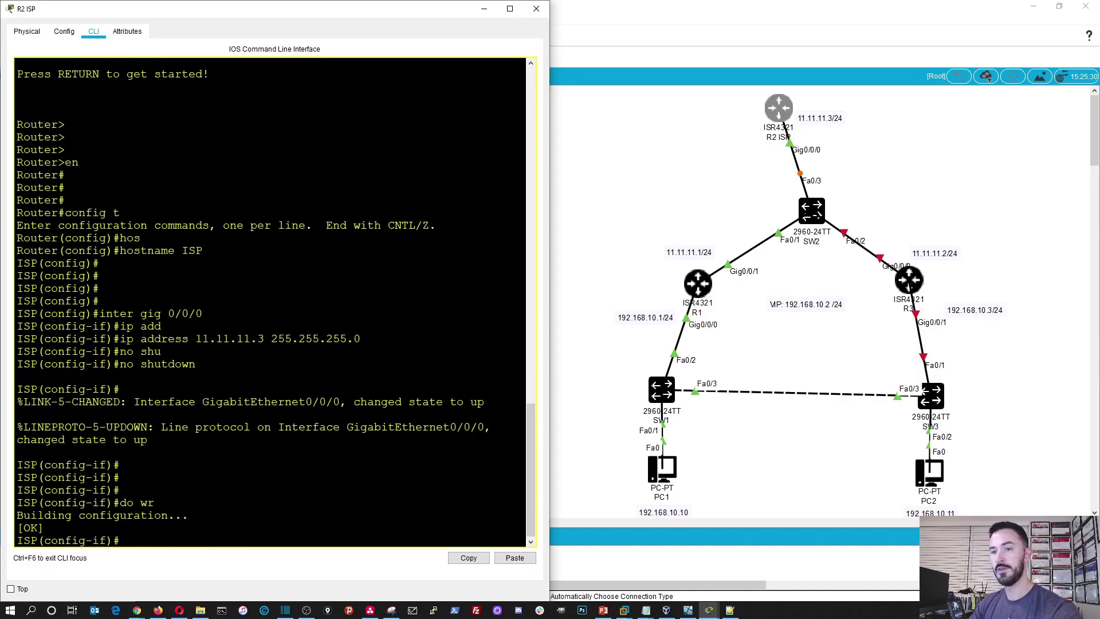
pyautogui.press('Return')
pyautogui.press('Return')
pyautogui.press('Return')
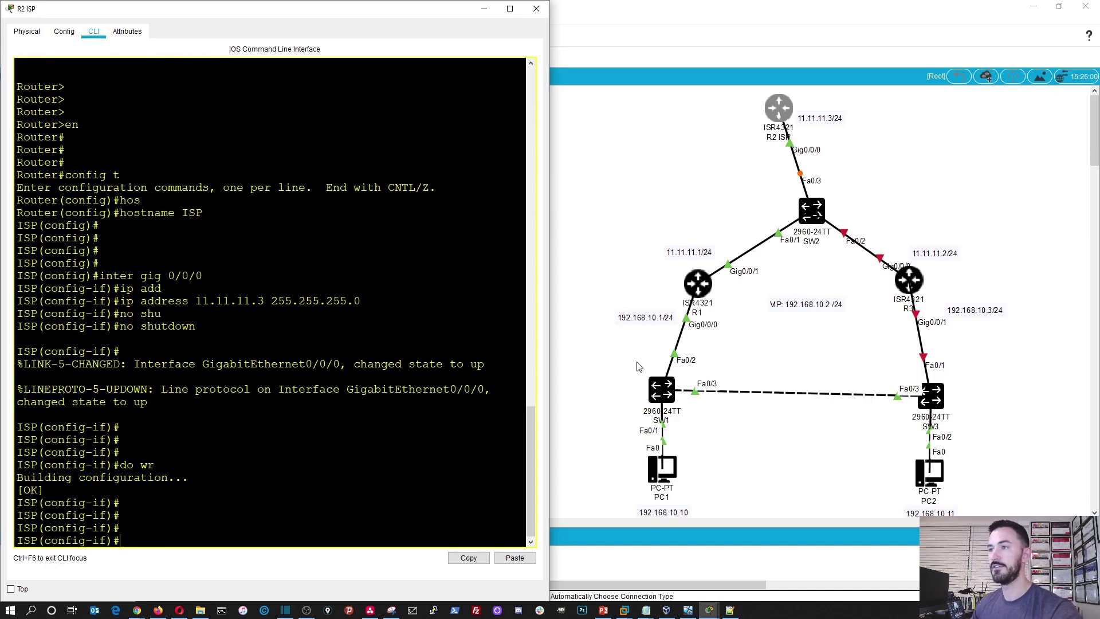
# Save router R1's configuration with do wr and close its window.
pyautogui.click(699, 283)
pyautogui.write('do wr')
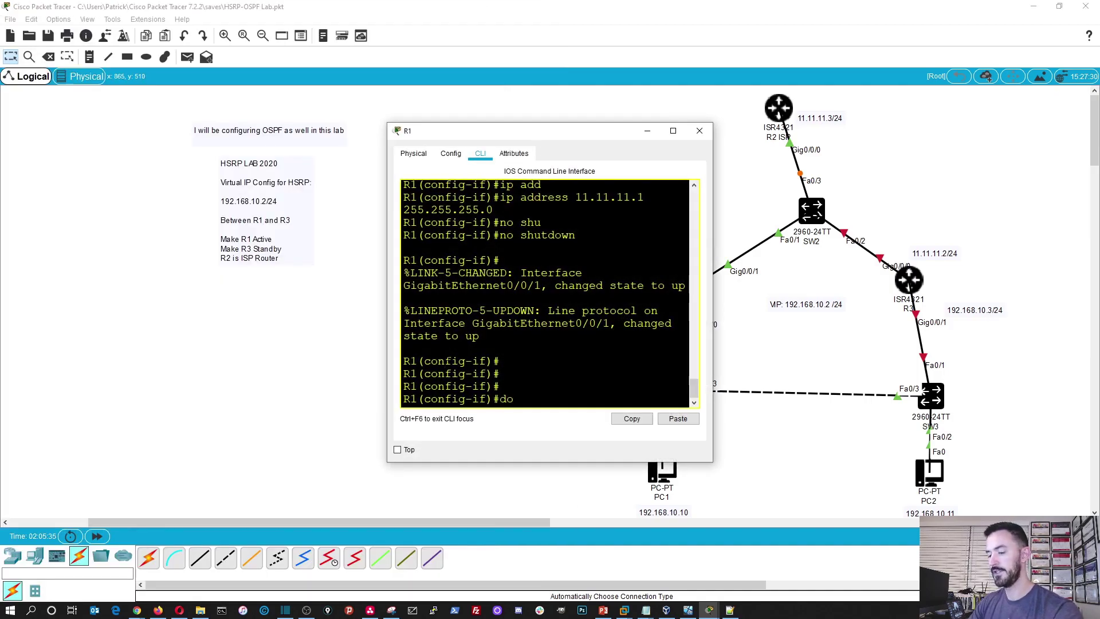
pyautogui.press('Return')
pyautogui.press('Return')
pyautogui.press('Return')
pyautogui.press('Return')
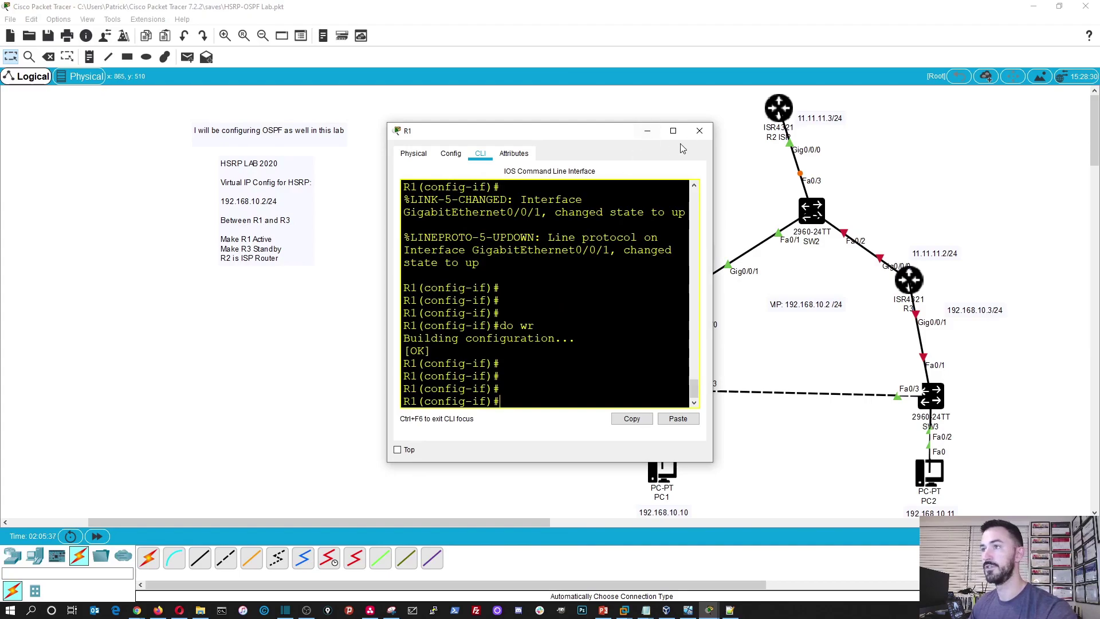
pyautogui.click(699, 131)
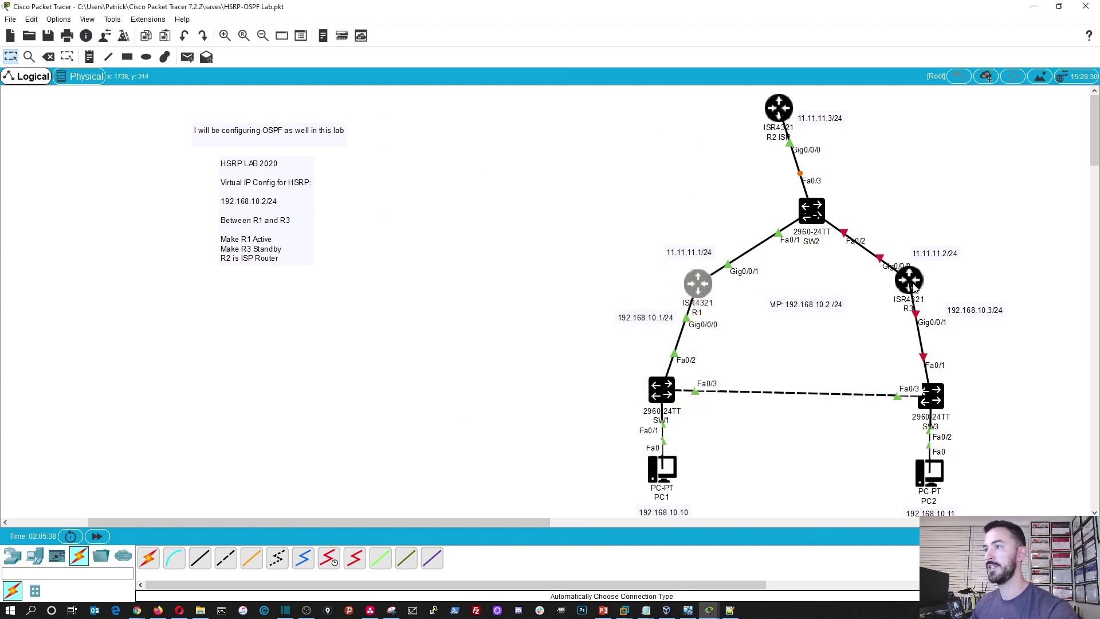
# Open router R3's command line and answer no to the initial configuration dialog.
pyautogui.click(910, 281)
pyautogui.moveTo(563, 137); pyautogui.dragTo(2, 149)
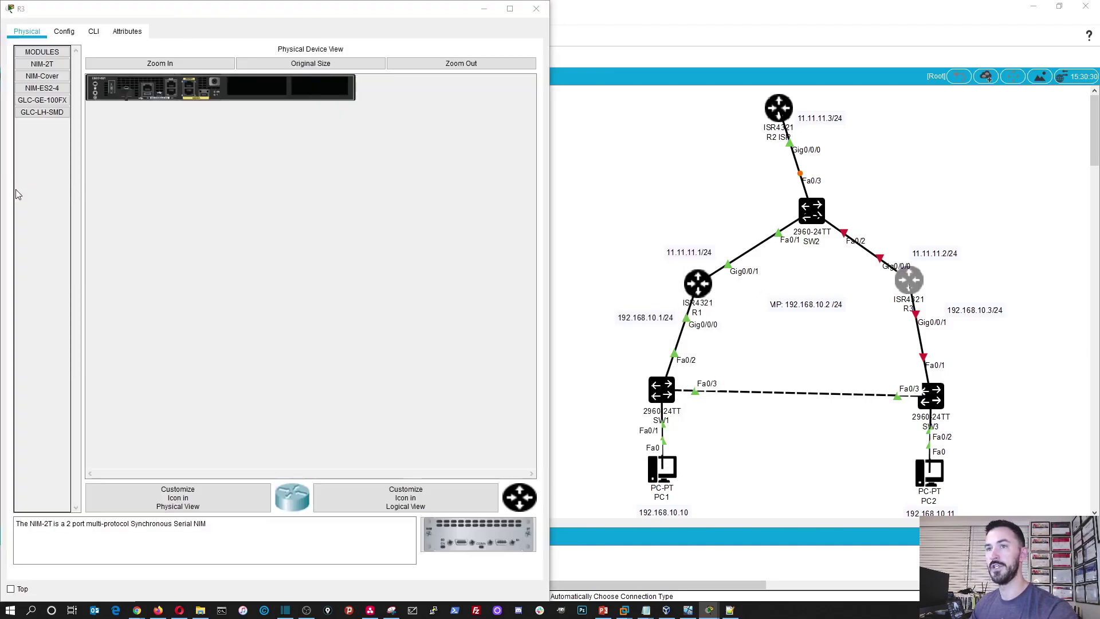
pyautogui.click(93, 31)
pyautogui.write('no')
pyautogui.press('Return')
pyautogui.press('Return')
pyautogui.press('Return')
pyautogui.press('Return')
pyautogui.press('Return')
# Enter global configuration mode on R3 and set its hostname to R3.
pyautogui.write('en')
pyautogui.press('Return')
pyautogui.write('config t')
pyautogui.press('Return')
pyautogui.write('hos')
pyautogui.press('Tab')
pyautogui.write('R3')
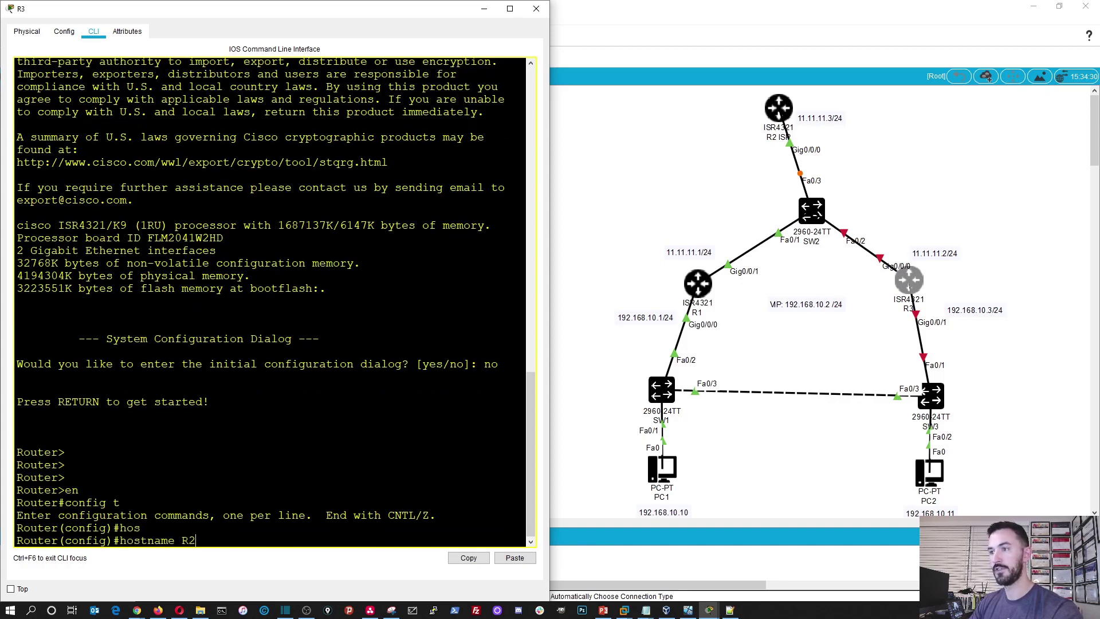
pyautogui.press('Return')
pyautogui.press('Return')
pyautogui.press('Return')
pyautogui.press('Return')
pyautogui.press('Return')
# Save R3's configuration with do wr from global configuration mode.
pyautogui.write('do wr')
pyautogui.press('Return')
pyautogui.press('Return')
pyautogui.press('Return')
pyautogui.press('Return')
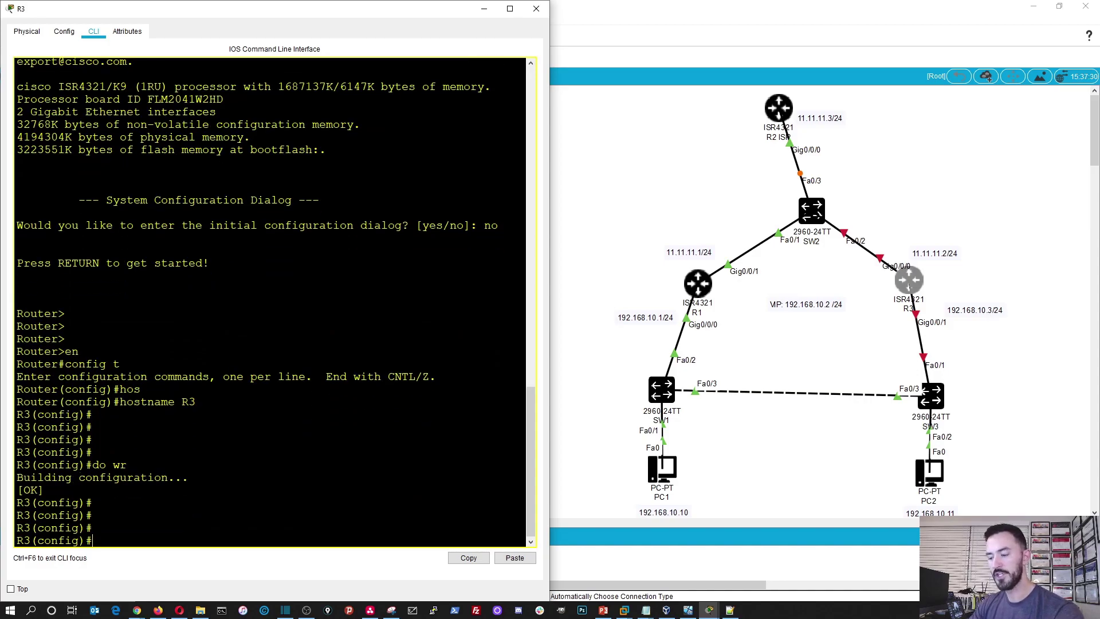
# Assign IP address 192.168.10.3 with mask 255.255.255.0 to R3's interface gig 0/0/1.
pyautogui.write('inter ')
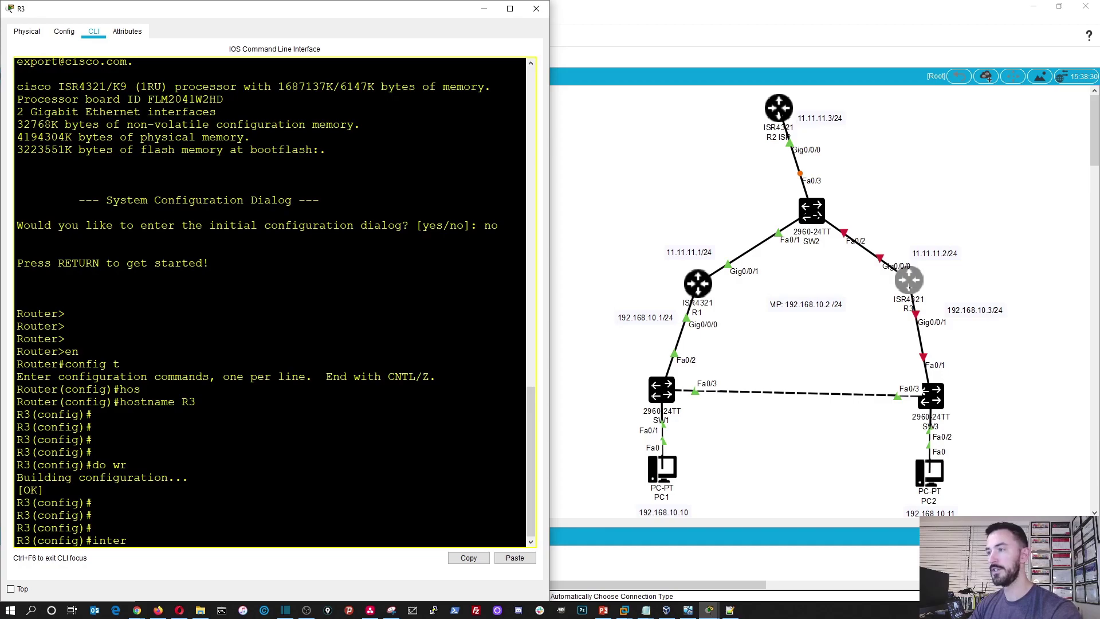
pyautogui.write('gig 0/0/1')
pyautogui.press('Return')
pyautogui.write('ip add')
pyautogui.press('Tab')
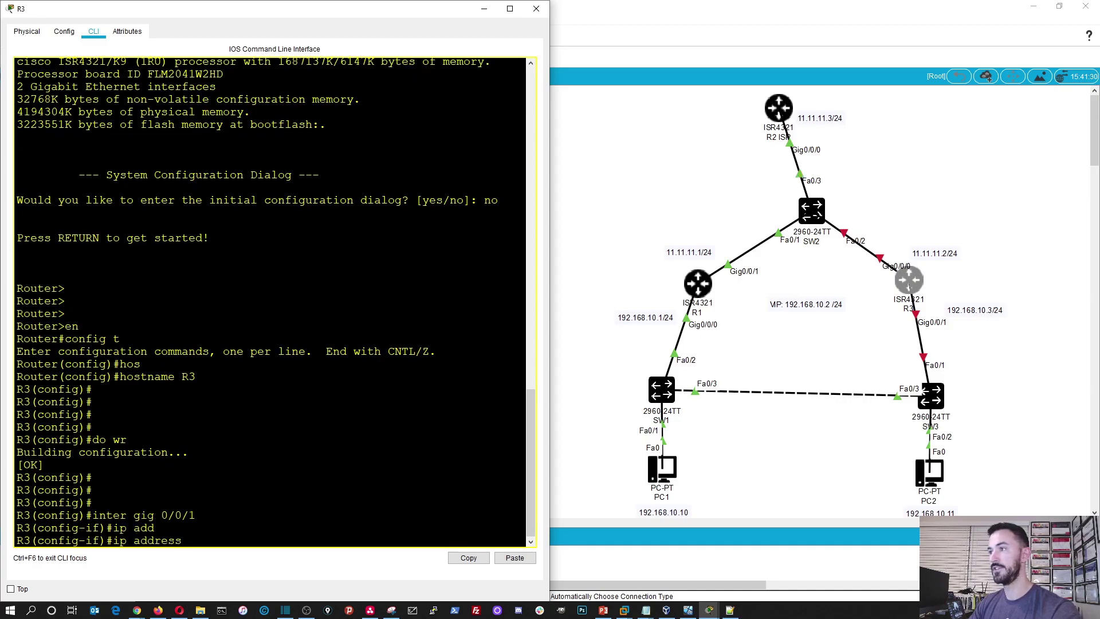
pyautogui.write('192.168.10.3')
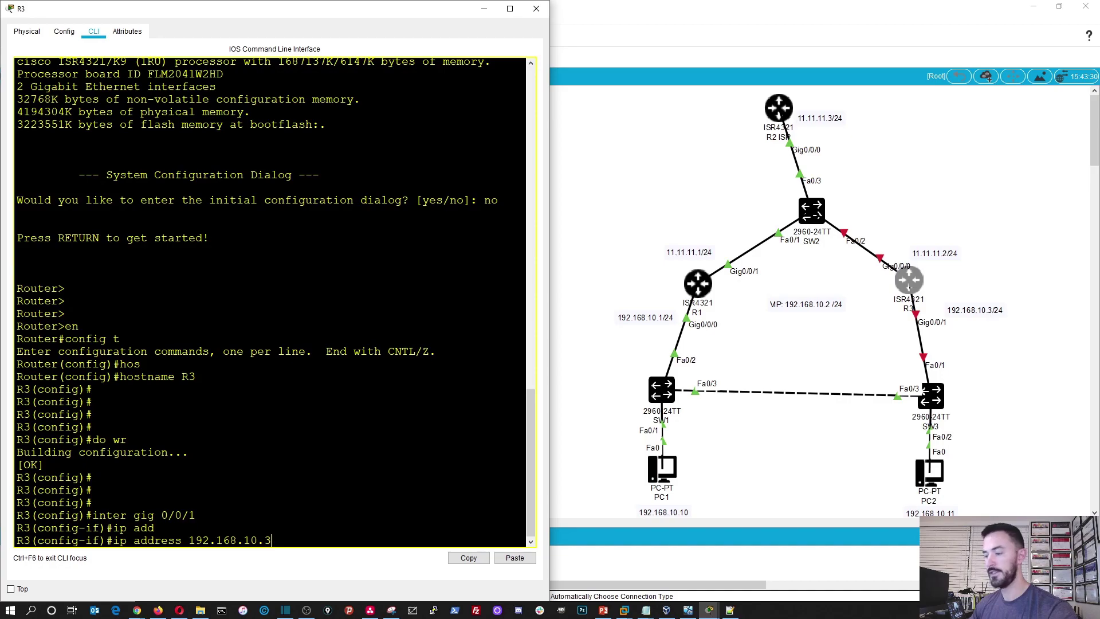
pyautogui.write(' 255.255.255.0')
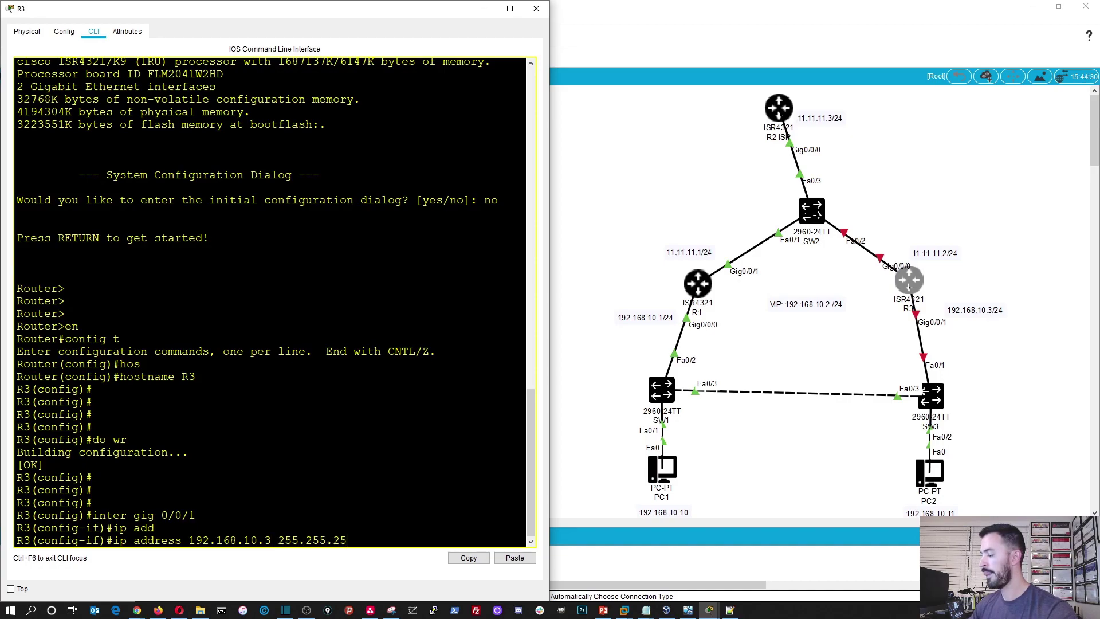
pyautogui.press('Return')
pyautogui.press('Return')
pyautogui.press('Return')
pyautogui.press('Return')
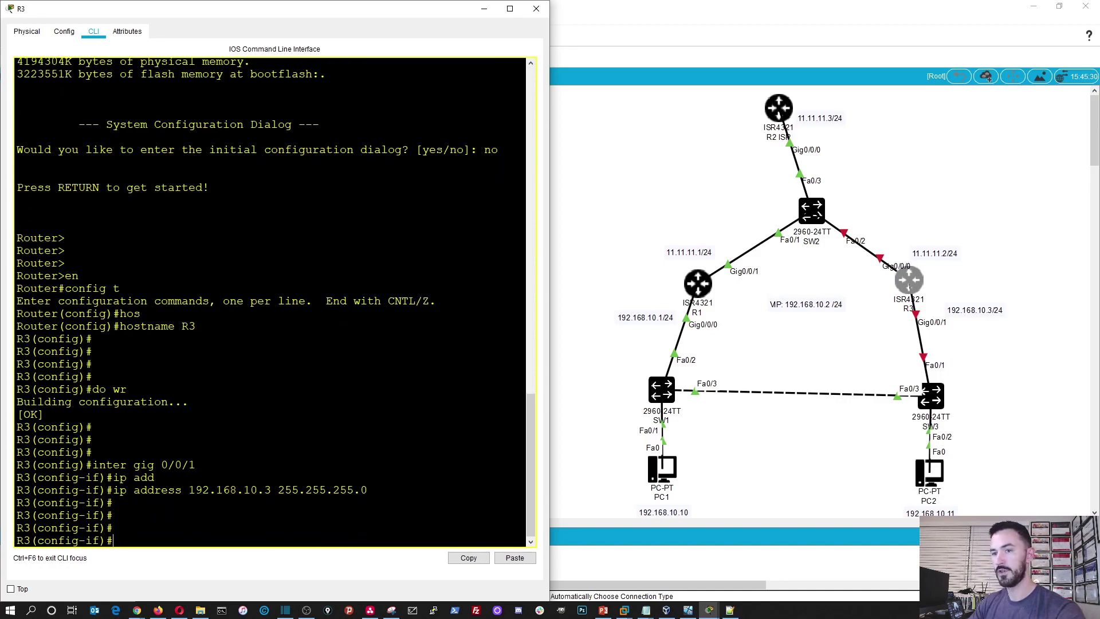
# Assign IP address 11.11.11.2 with mask 255.255.255.0 to R3's interface gig 0/0/0.
pyautogui.press('Up')
pyautogui.press('Up')
pyautogui.press('Up')
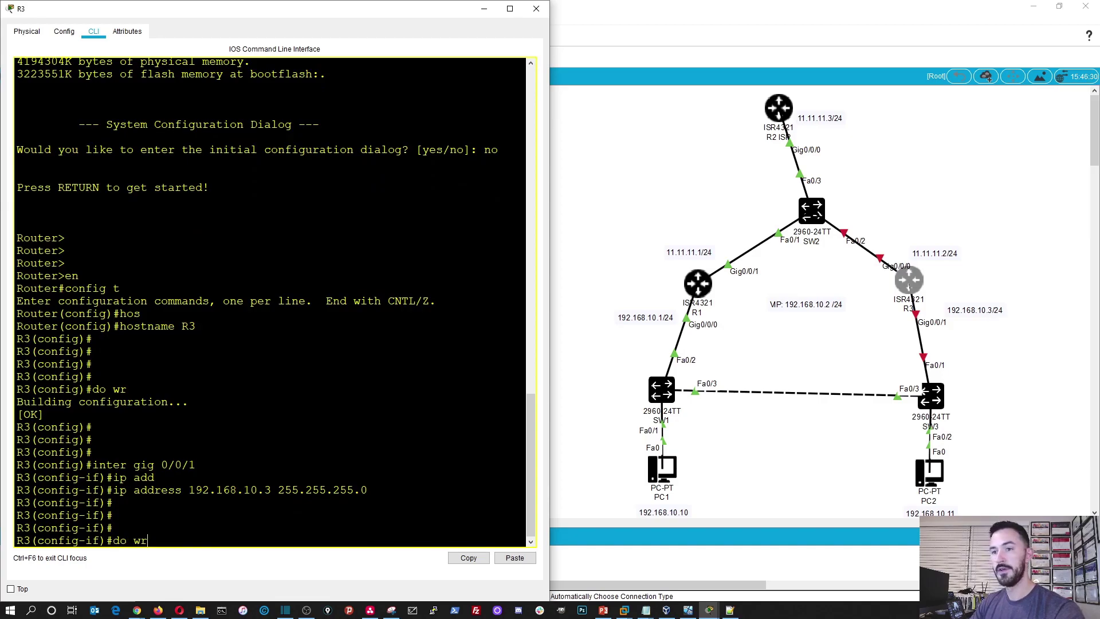
pyautogui.write('0/0/0')
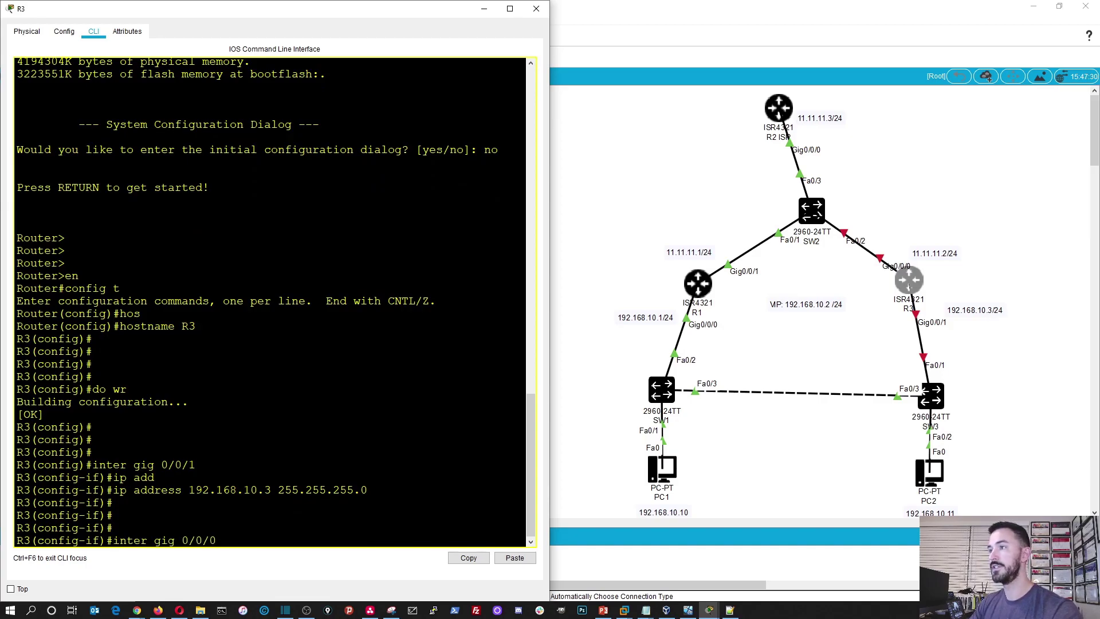
pyautogui.press('Return')
pyautogui.write('ip add')
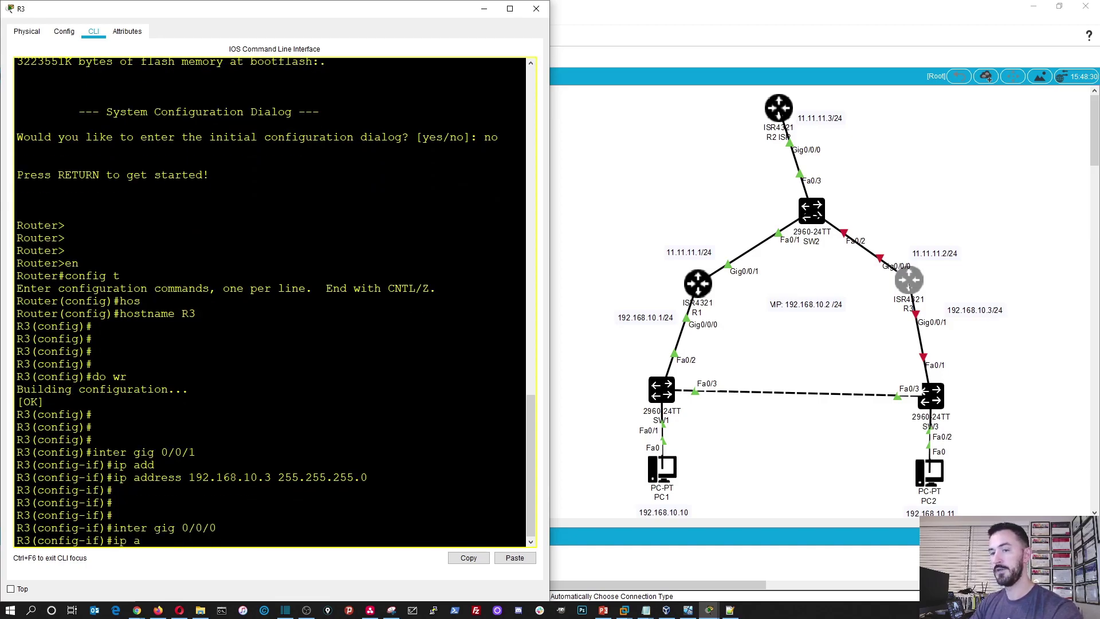
pyautogui.press('Tab')
pyautogui.write('11.11.11.2 2552')
pyautogui.press('BackSpace')
pyautogui.write('.225')
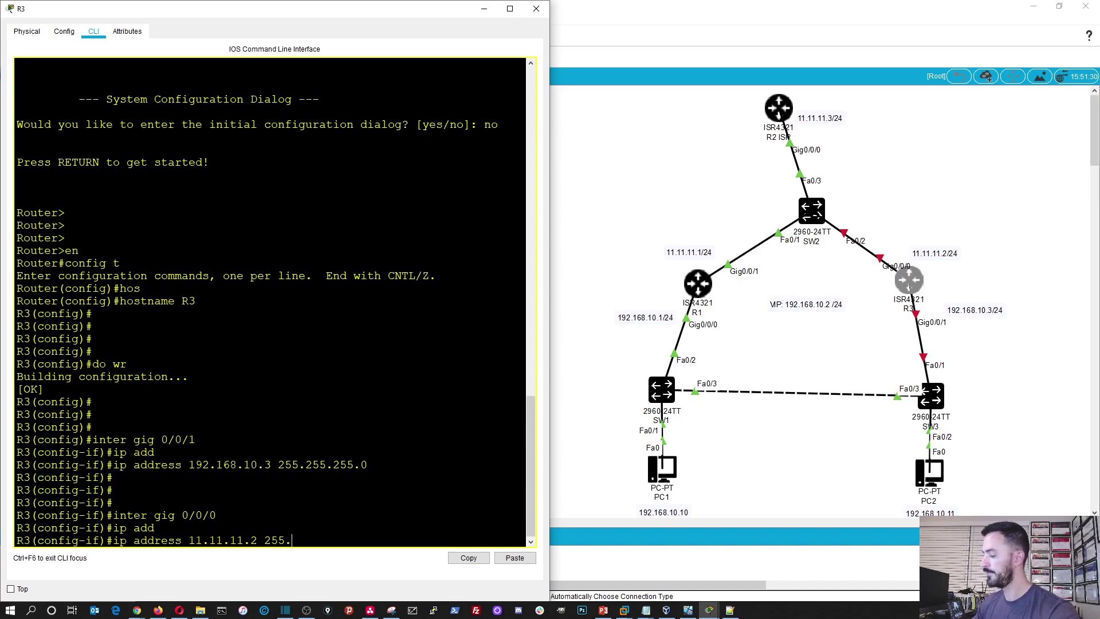
pyautogui.press('BackSpace')
pyautogui.press('BackSpace')
pyautogui.write('55.255.0')
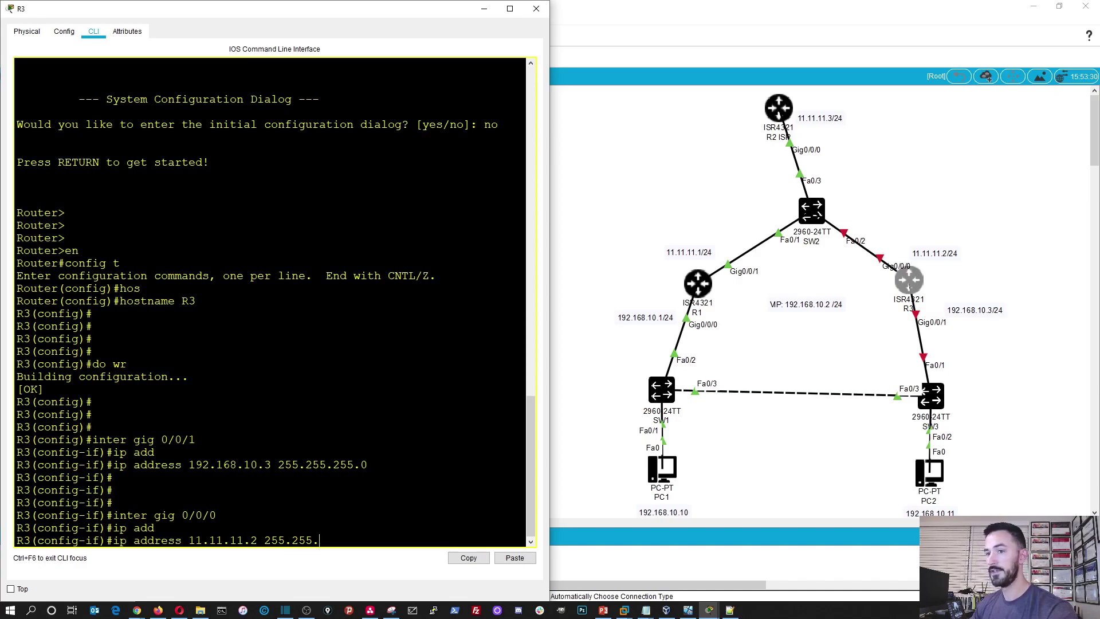
pyautogui.press('Return')
pyautogui.press('Return')
pyautogui.press('Return')
pyautogui.press('Return')
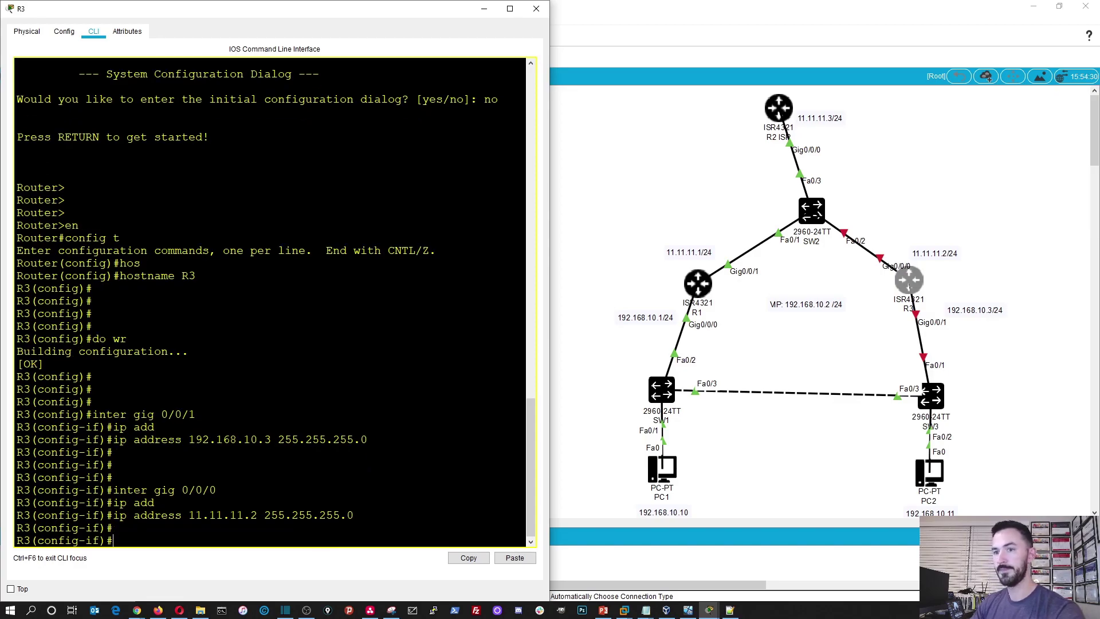
# Enable R3's interface gig 0/0/0 with no shutdown.
pyautogui.write('no shuw')
pyautogui.press('Return')
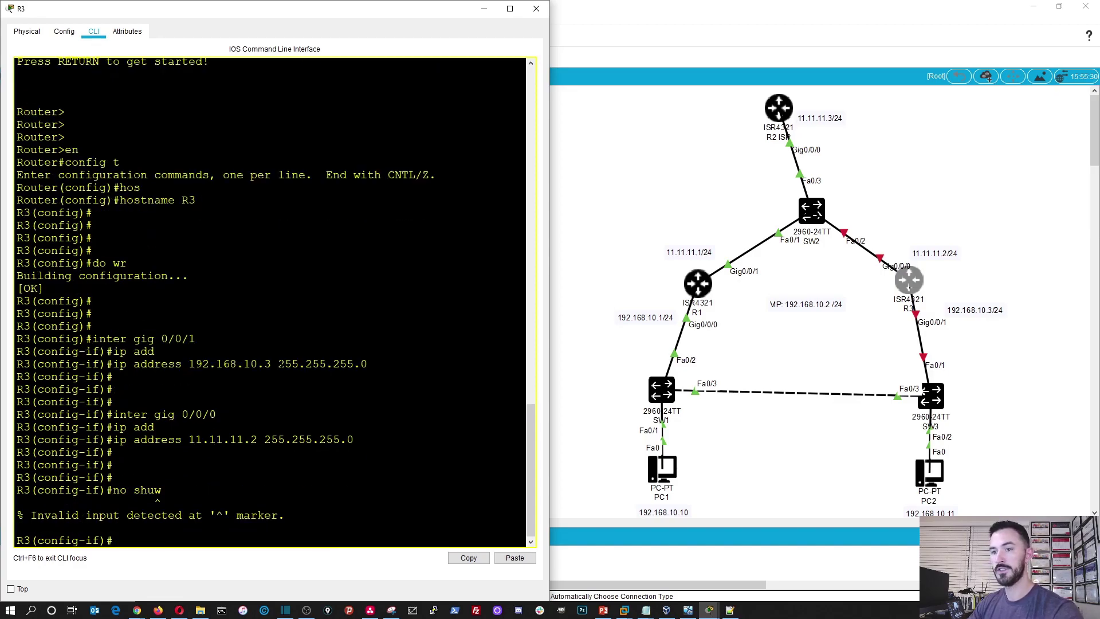
pyautogui.write('no shu')
pyautogui.press('Return')
pyautogui.press('Return')
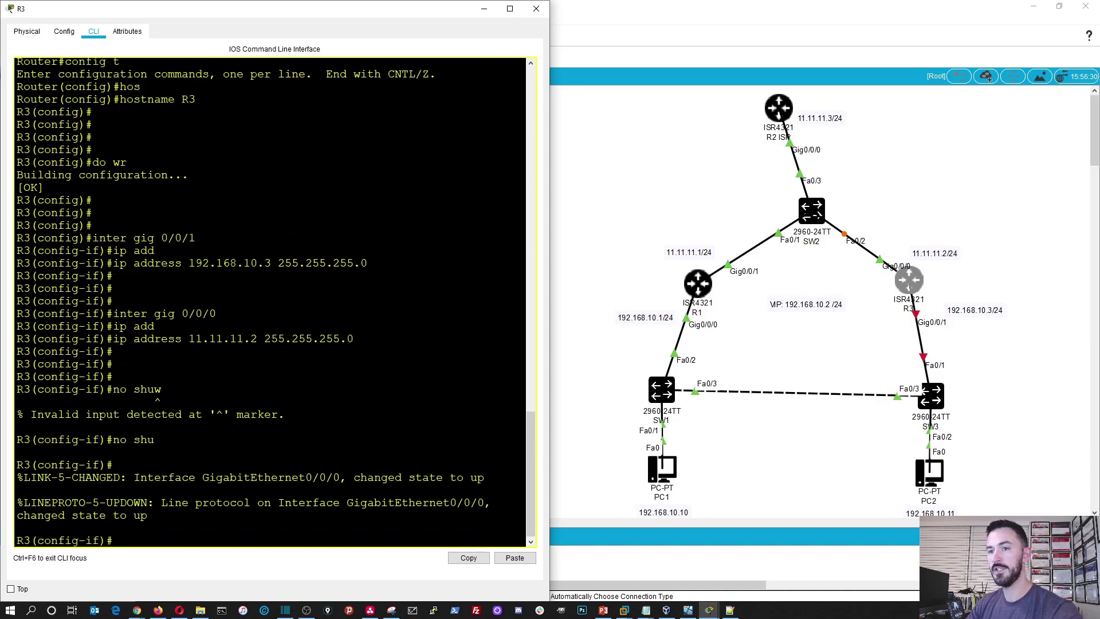
pyautogui.write('\\')
pyautogui.press('Return')
pyautogui.press('Return')
pyautogui.press('Return')
pyautogui.press('Return')
pyautogui.press('Return')
# Save R3's addressed interface configuration with do wr.
pyautogui.write('do wr')
pyautogui.press('Return')
pyautogui.press('Return')
pyautogui.press('Return')
pyautogui.press('Return')
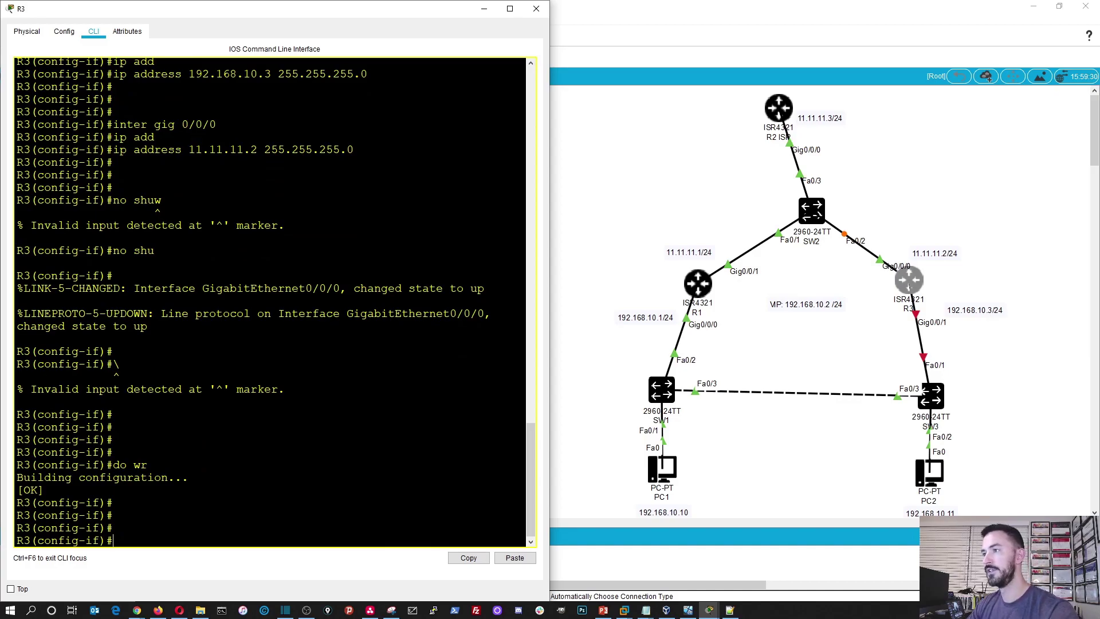
# Display R3's interface summary with do show ip inter br and widen the window to read the table.
pyautogui.write('do show ')
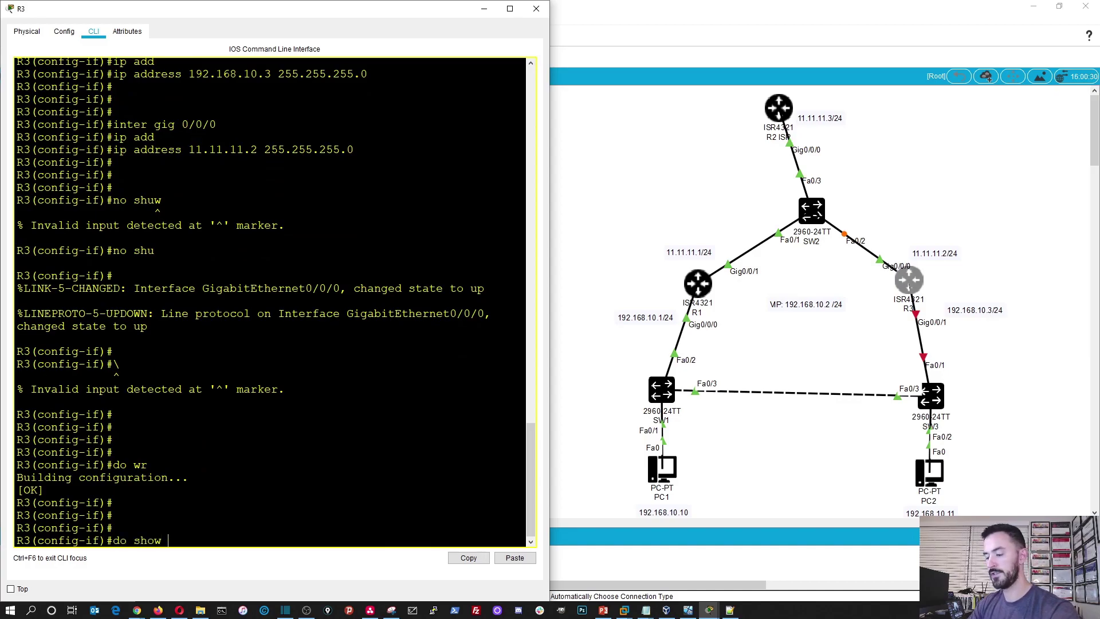
pyautogui.write('ip')
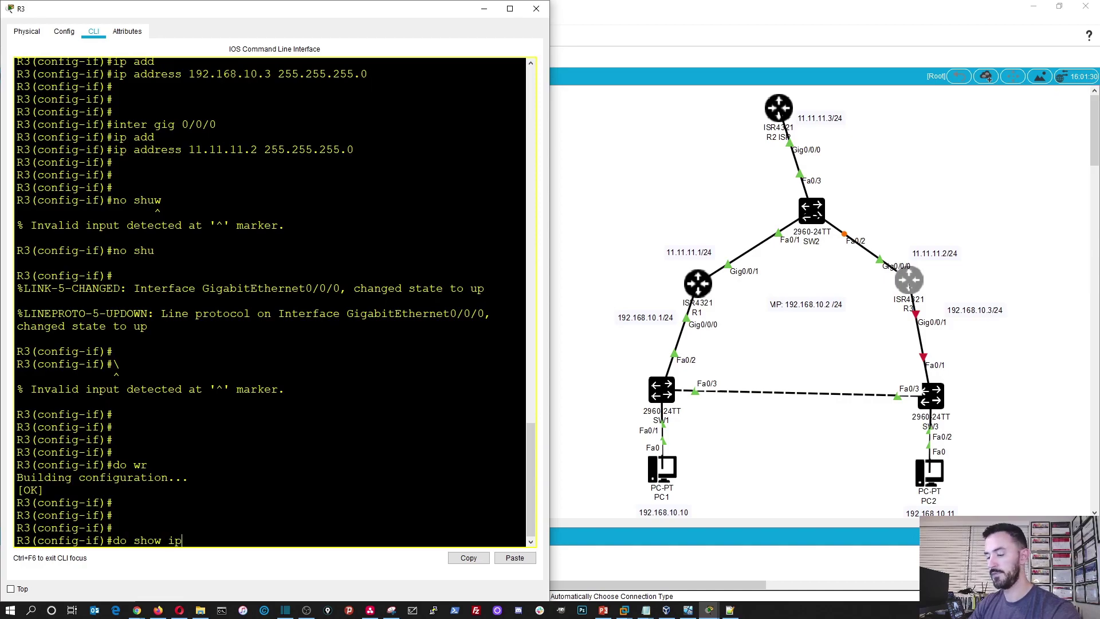
pyautogui.write(' inter br')
pyautogui.press('Return')
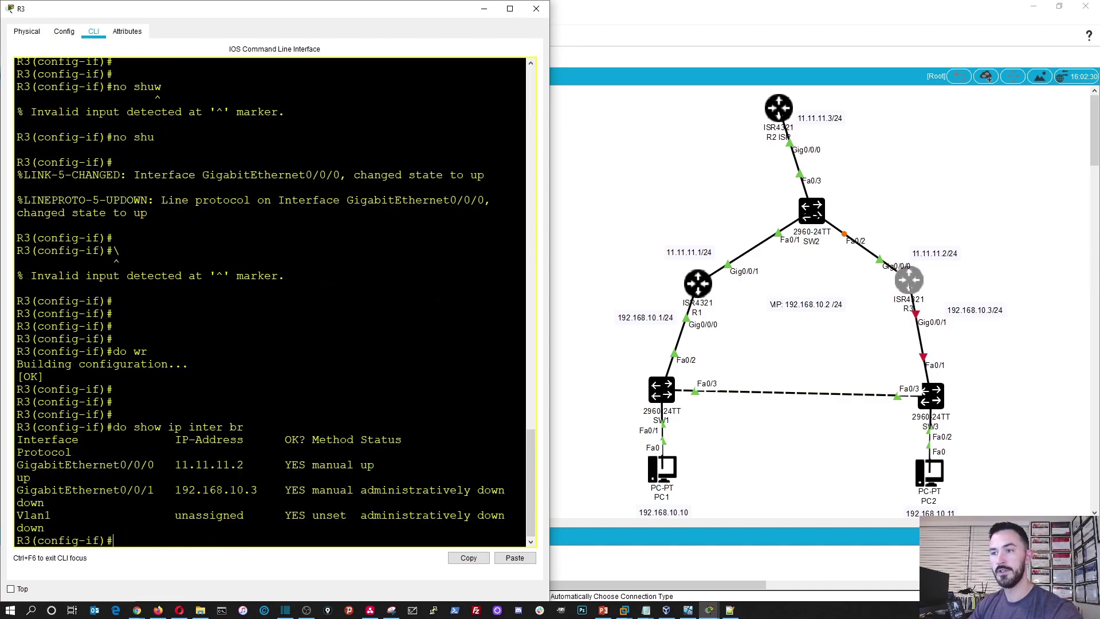
pyautogui.press('Return')
pyautogui.press('Return')
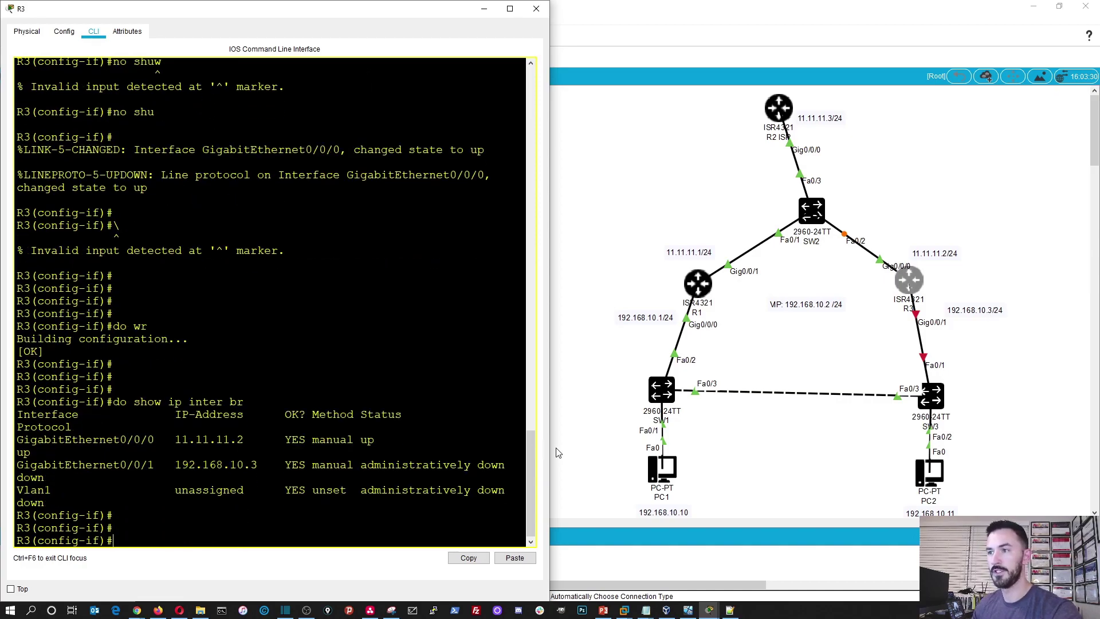
pyautogui.moveTo(548, 445); pyautogui.dragTo(749, 441)
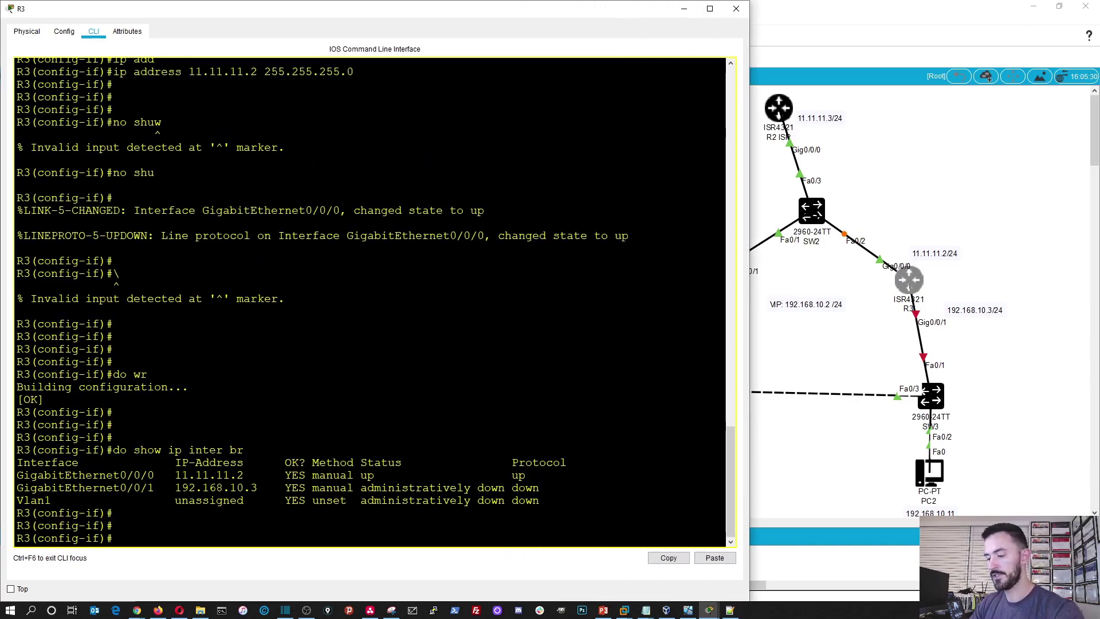
# Return to R3's interface gig 0/0/1 and enable it with no shutdown.
pyautogui.press('BackSpace')
pyautogui.press('Up')
pyautogui.press('Up')
pyautogui.press('Up')
pyautogui.press('Up')
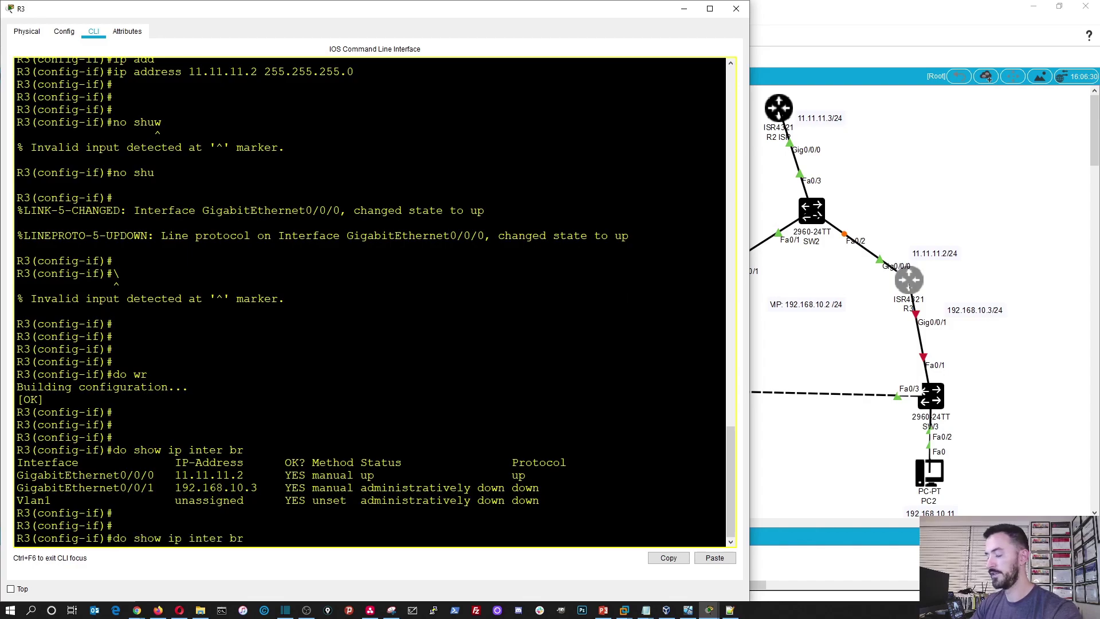
pyautogui.press('Up')
pyautogui.press('Up')
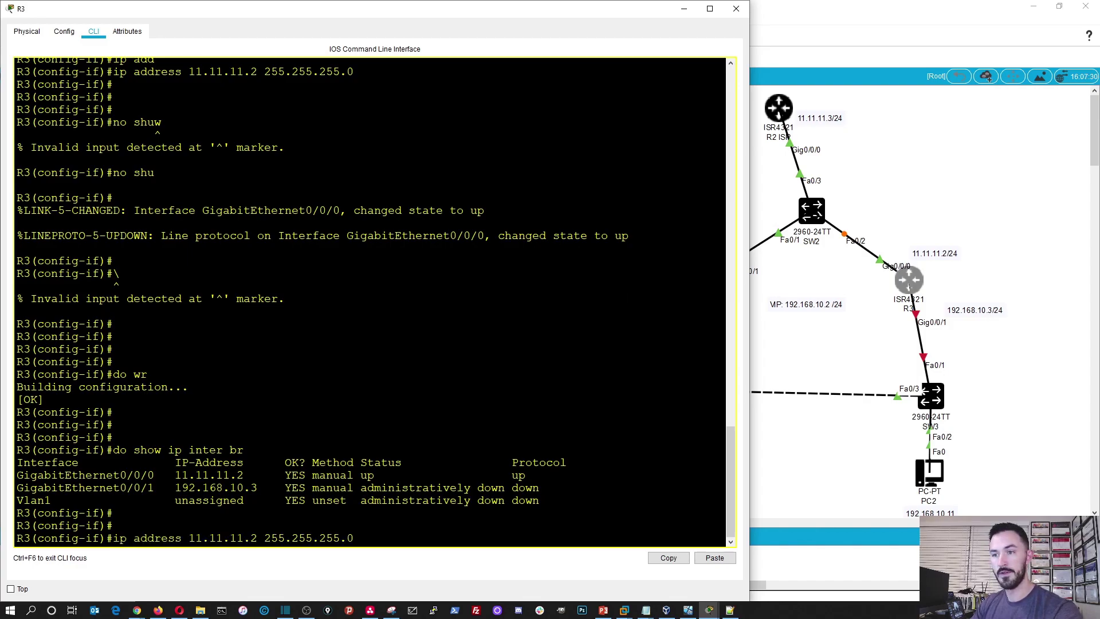
pyautogui.press('Up')
pyautogui.press('BackSpace')
pyautogui.write('1')
pyautogui.press('Return')
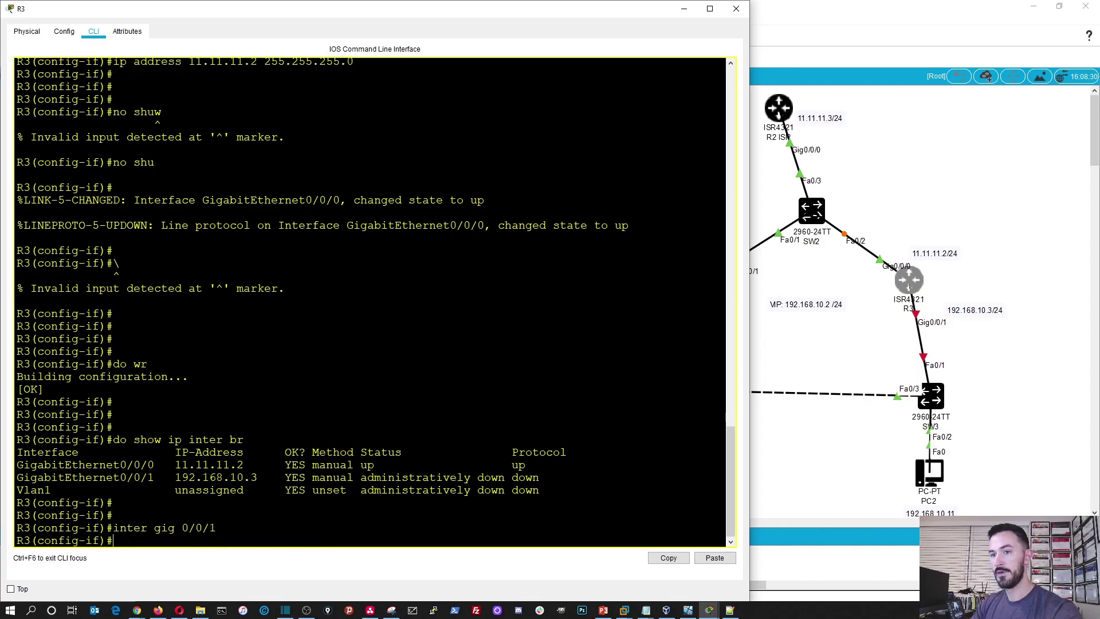
pyautogui.write('no shu')
pyautogui.press('Tab')
pyautogui.press('Return')
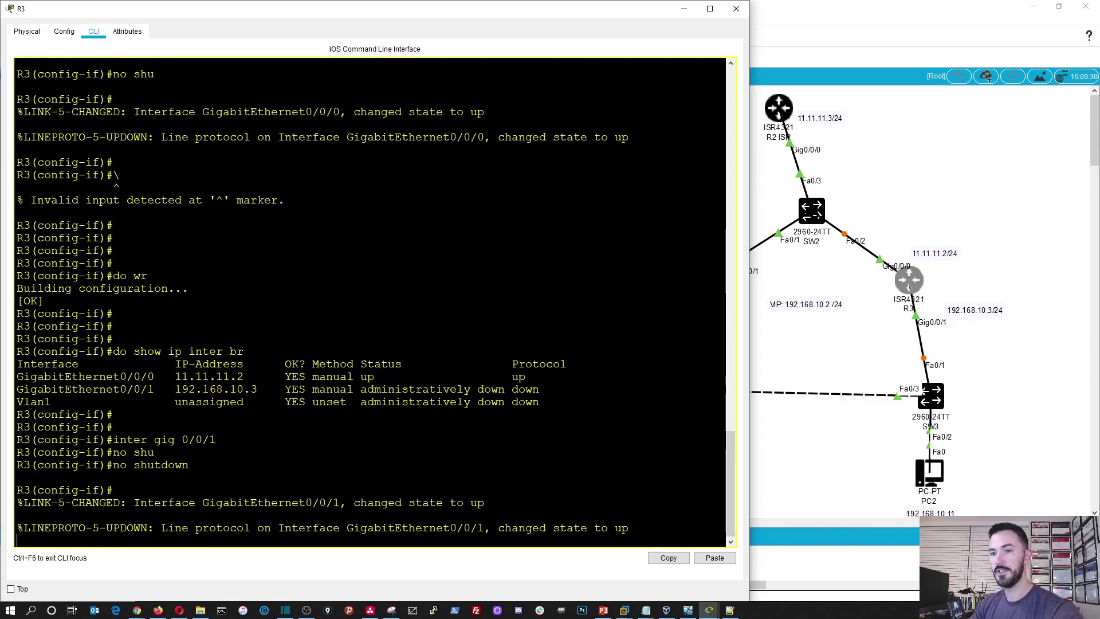
pyautogui.press('Return')
# Check R3's interface status again with do show ip inter br and close the router's window.
pyautogui.write('do show ip inter br')
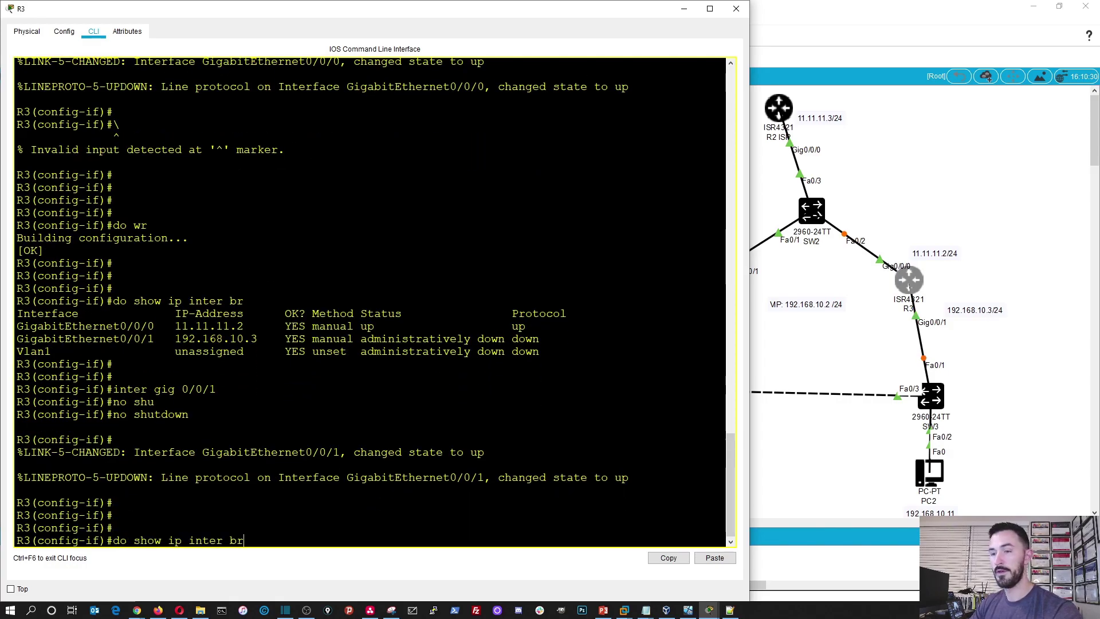
pyautogui.press('Return')
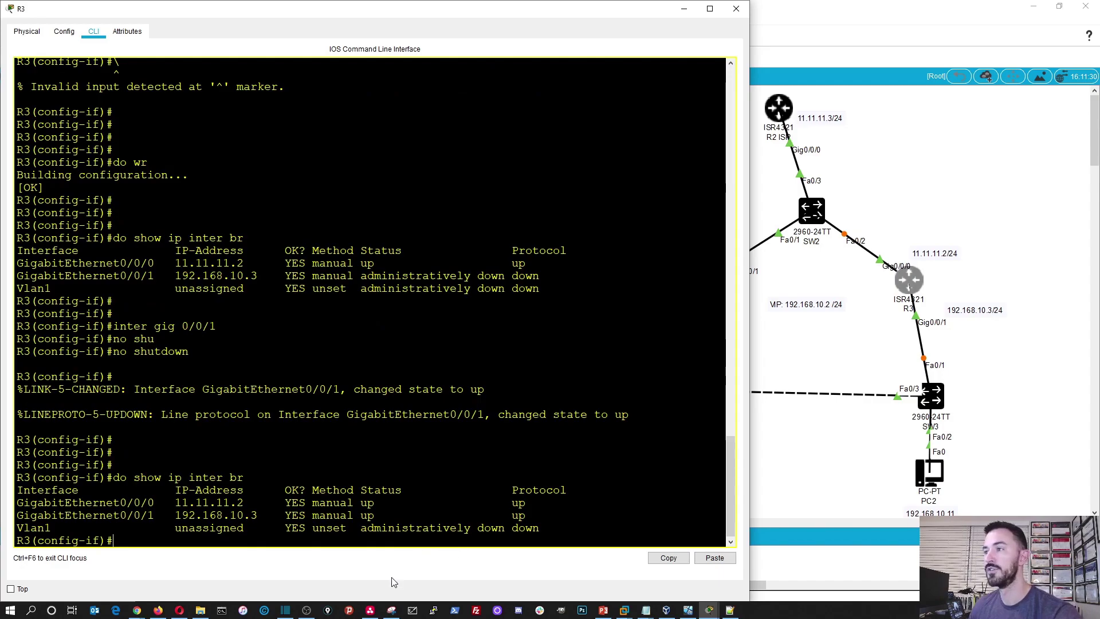
pyautogui.click(736, 8)
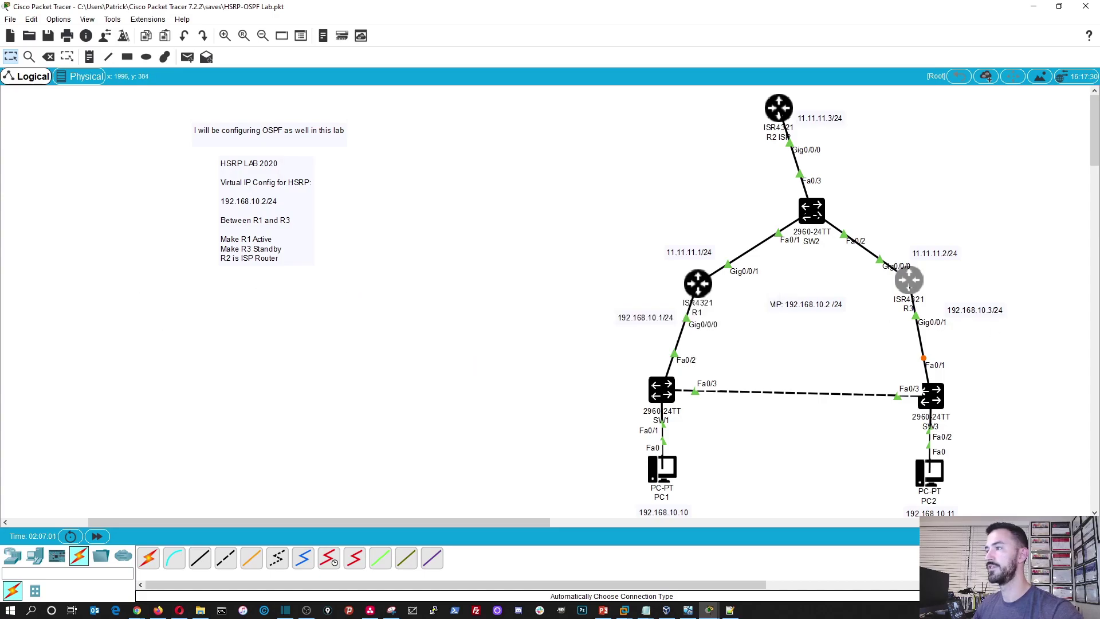
# Open the R2 ISP router's command line and exit interface configuration back to global configuration mode.
pyautogui.click(780, 107)
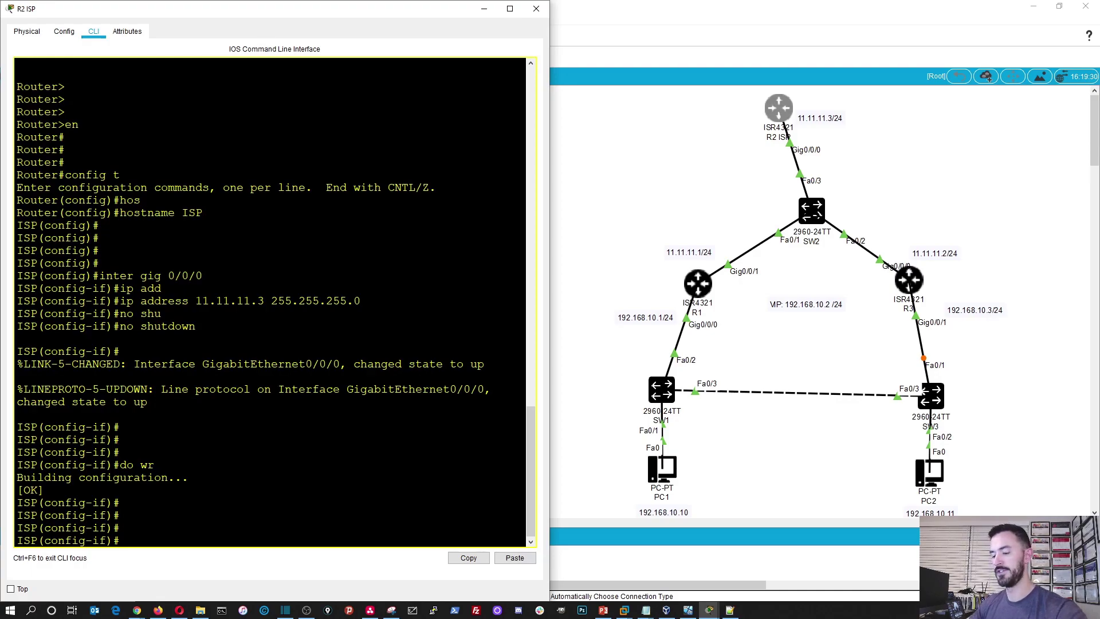
pyautogui.write('exit')
pyautogui.press('Return')
pyautogui.press('Return')
pyautogui.press('Return')
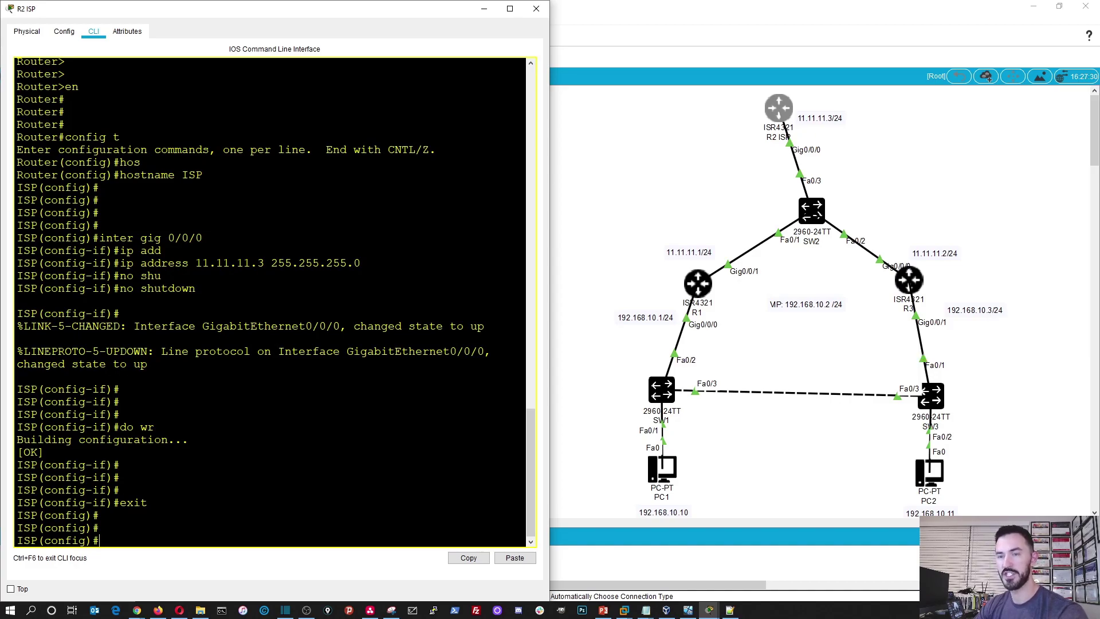
pyautogui.press('Return')
pyautogui.press('Return')
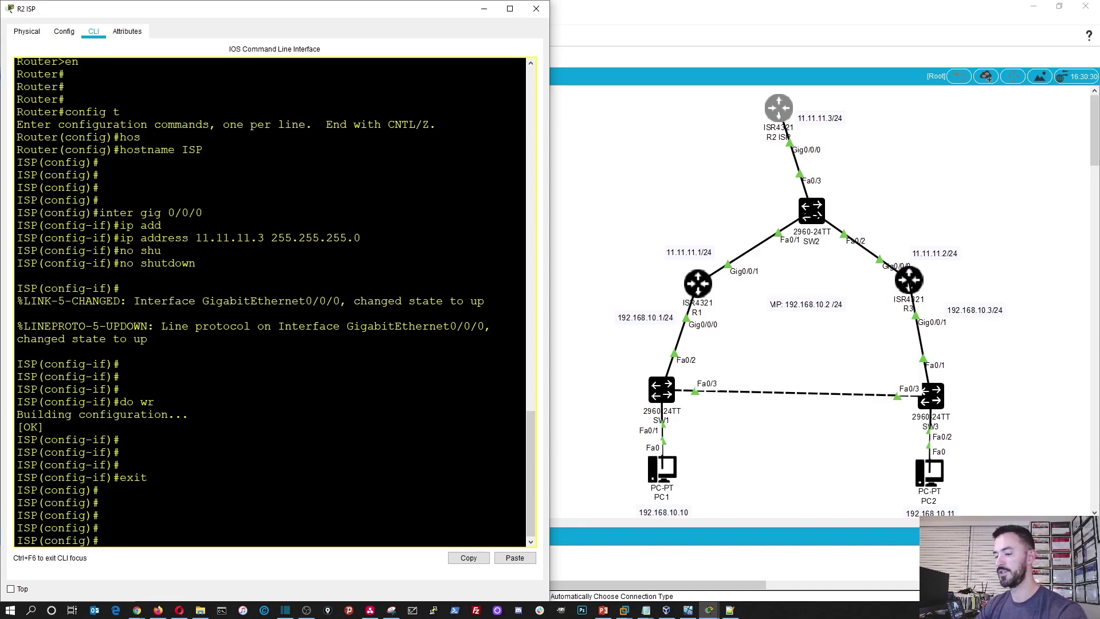
# Start OSPF process 1 on the ISP router with router ospf 1.
pyautogui.write('rou')
pyautogui.press('Tab')
pyautogui.write('o')
pyautogui.press('Tab')
pyautogui.write('1')
pyautogui.press('Return')
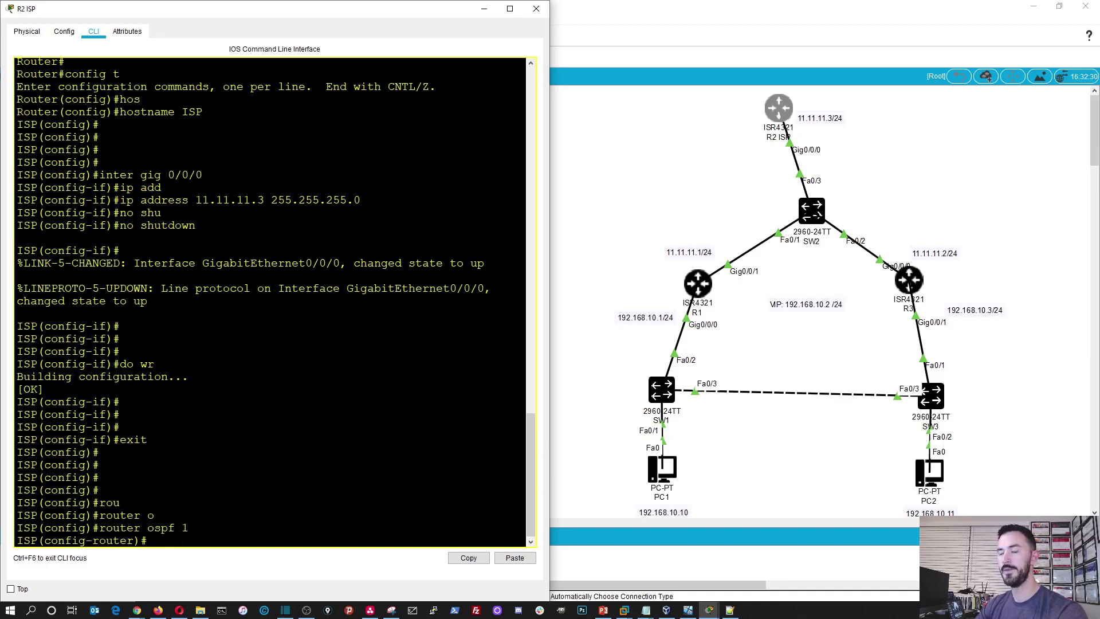
# Add the ISP router's OSPF statement network 11.11.11.0 0.0.0.255 area 0.
pyautogui.write('net')
pyautogui.press('Tab')
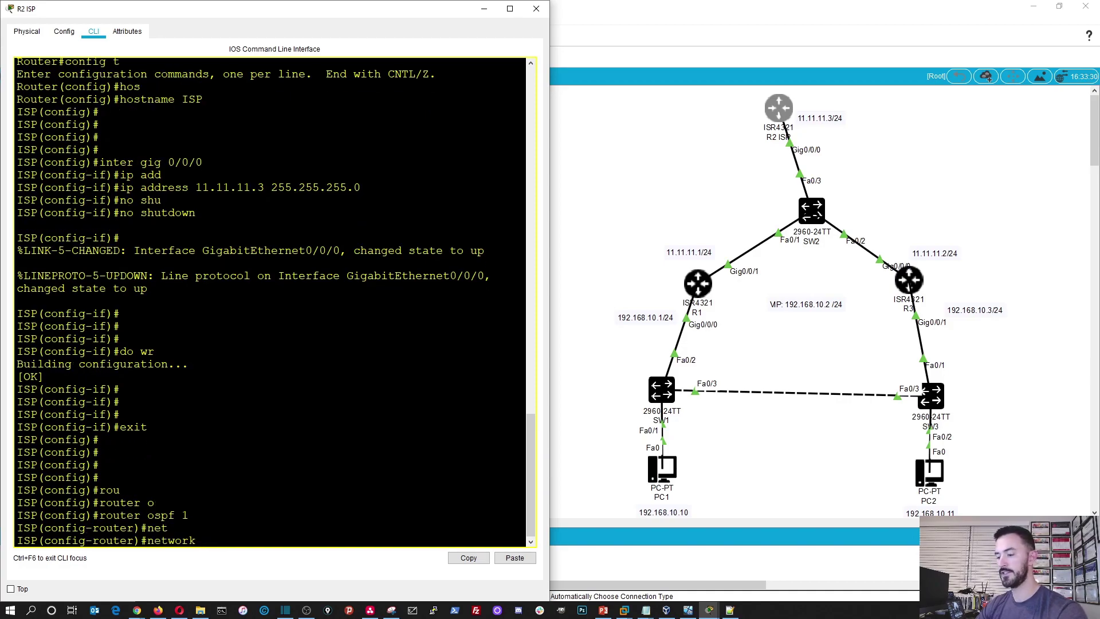
pyautogui.write('11.11.')
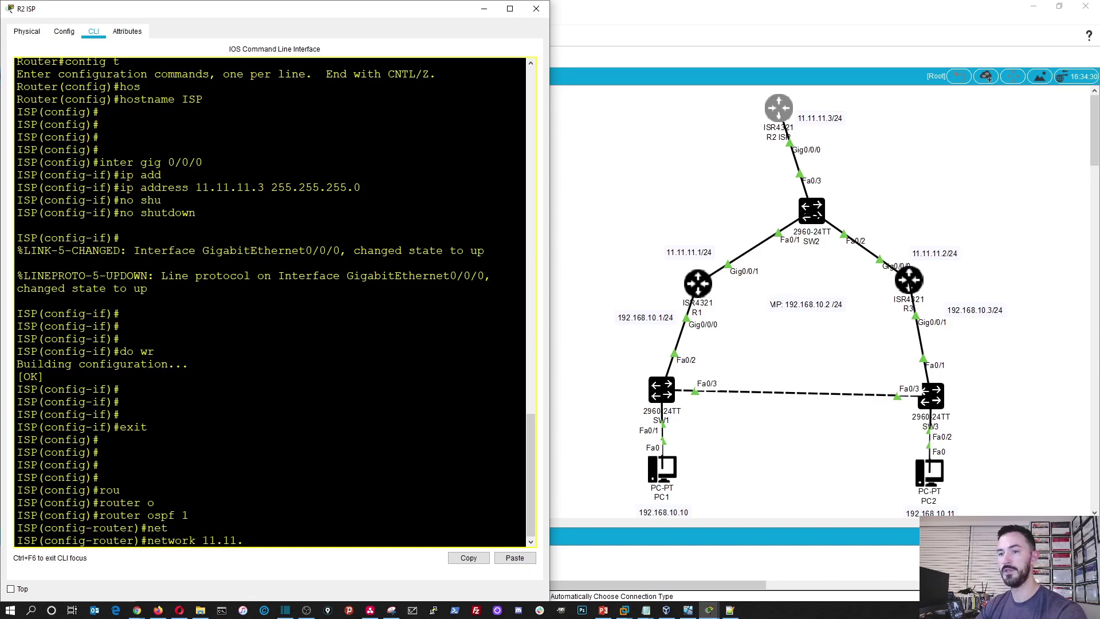
pyautogui.write('11.10')
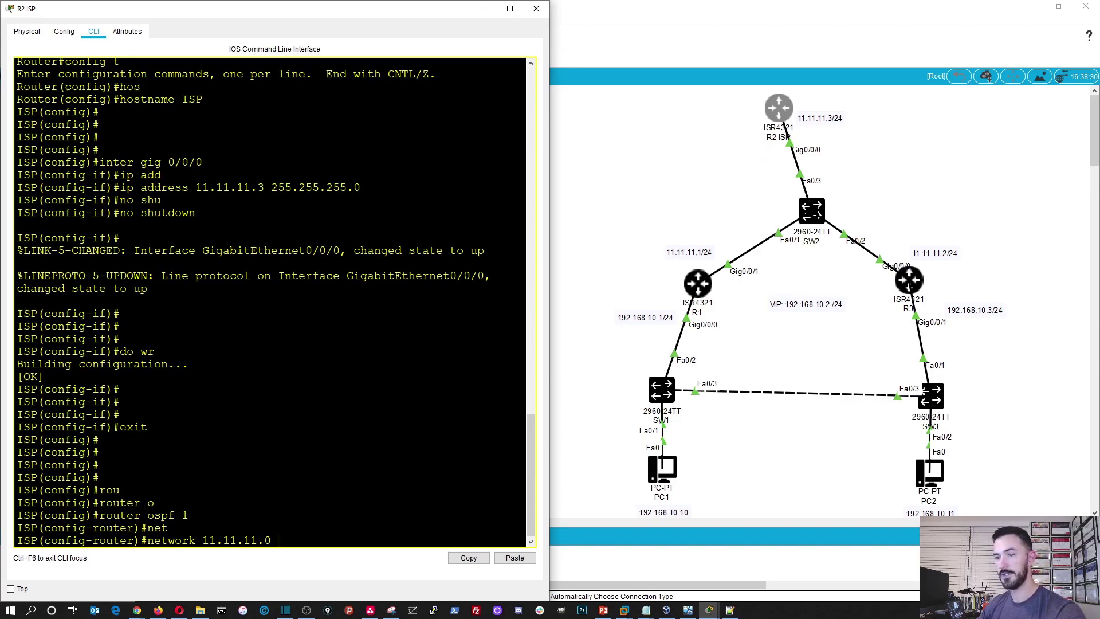
pyautogui.write(' 0.0.0.')
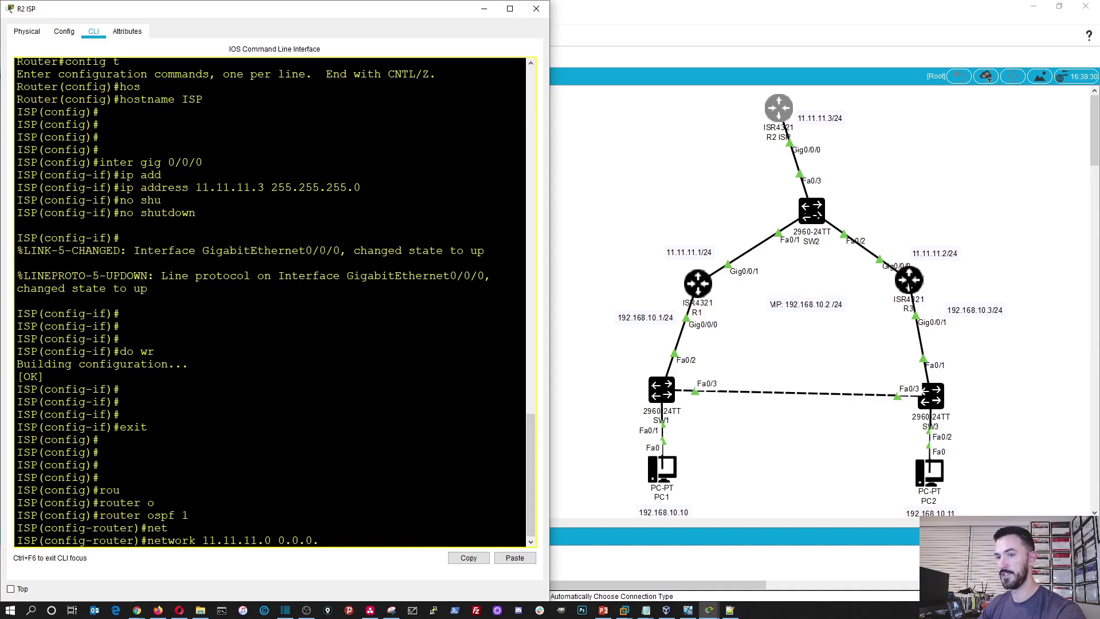
pyautogui.write('255 are')
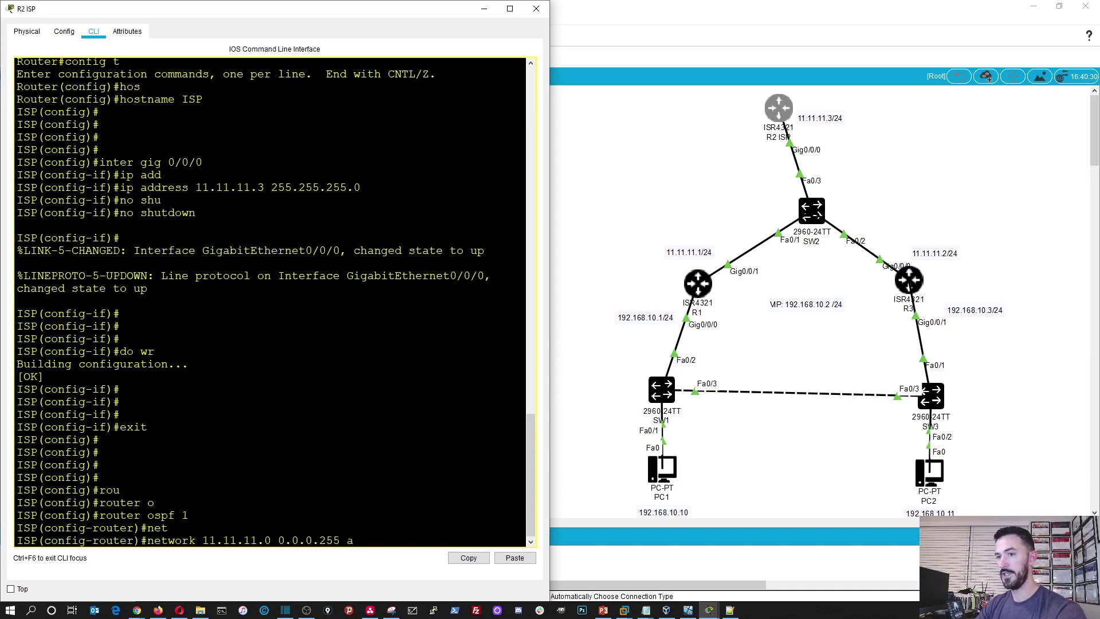
pyautogui.press('Tab')
pyautogui.write('0')
pyautogui.press('Return')
pyautogui.press('Return')
pyautogui.press('Return')
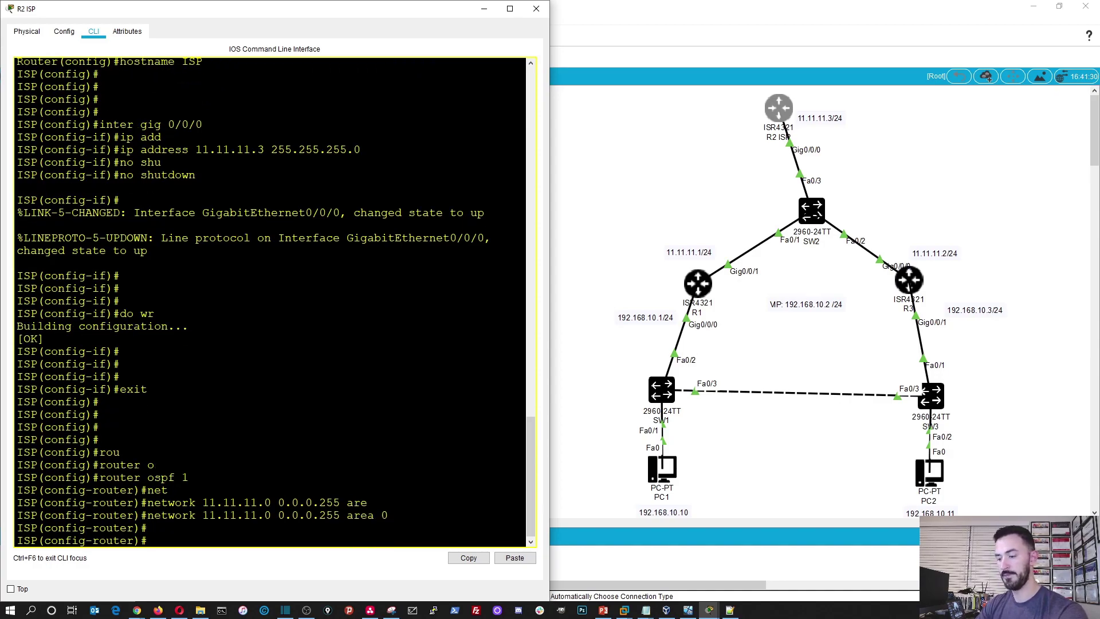
# Save the ISP router's configuration with do wr and close its window.
pyautogui.write('do wr')
pyautogui.press('Return')
pyautogui.press('Return')
pyautogui.press('Return')
pyautogui.press('Return')
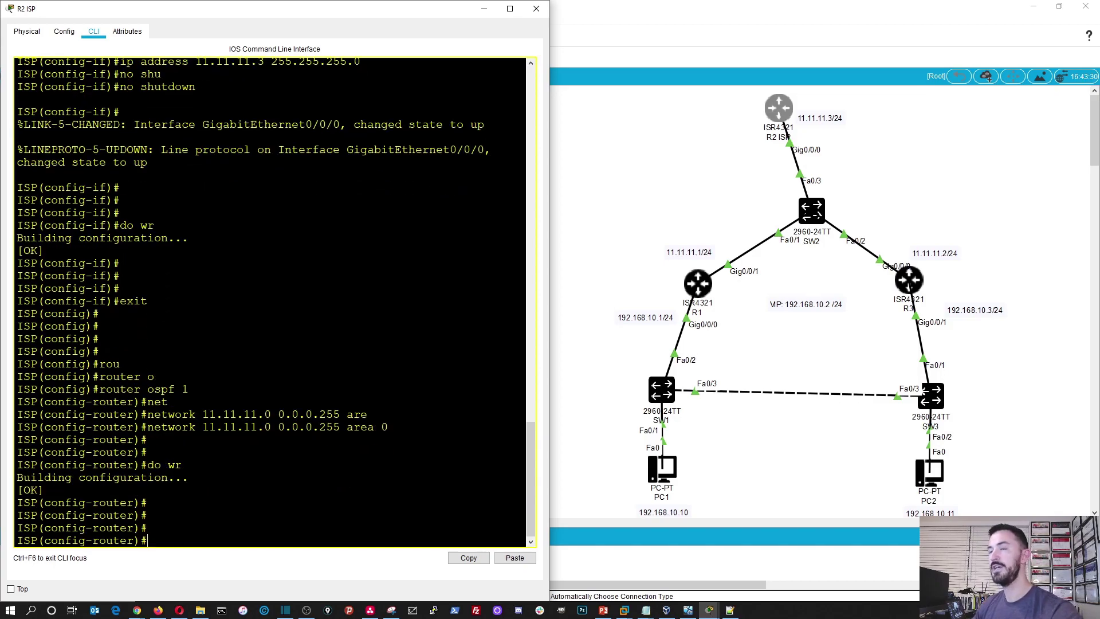
pyautogui.click(536, 8)
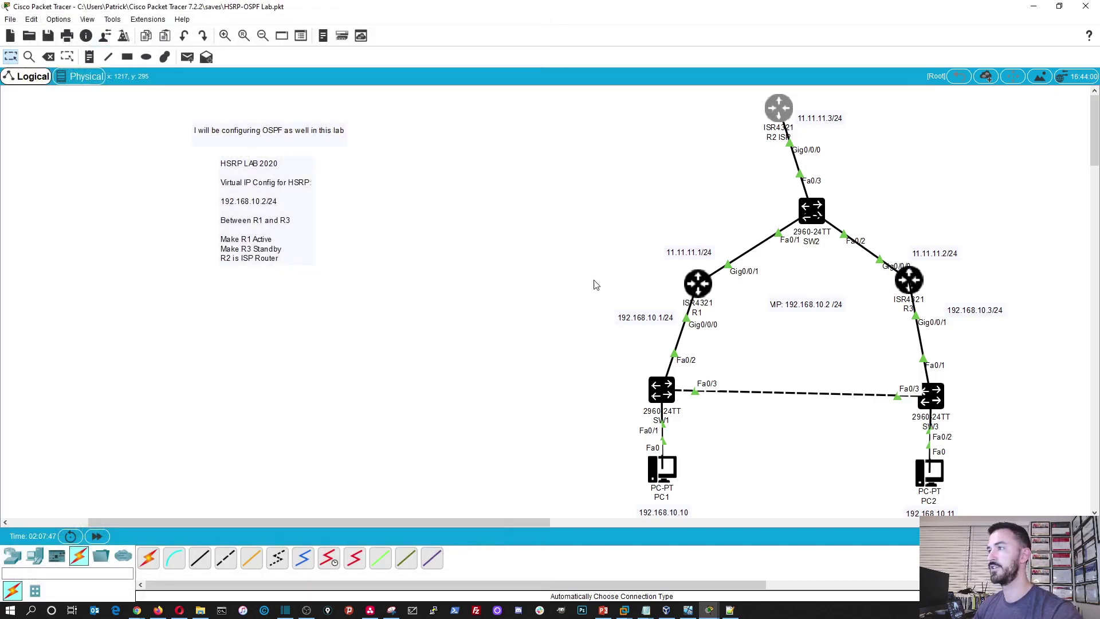
# Open R3's command line and exit interface configuration back to global configuration mode.
pyautogui.click(909, 279)
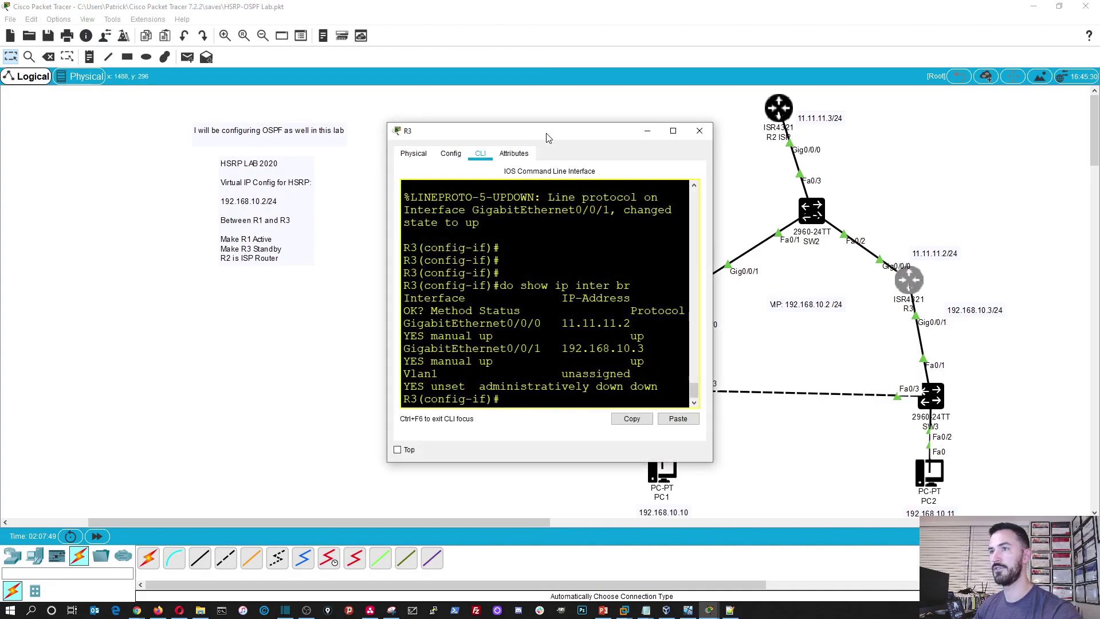
pyautogui.moveTo(547, 137); pyautogui.dragTo(1, 138)
pyautogui.press('Return')
pyautogui.write('exit')
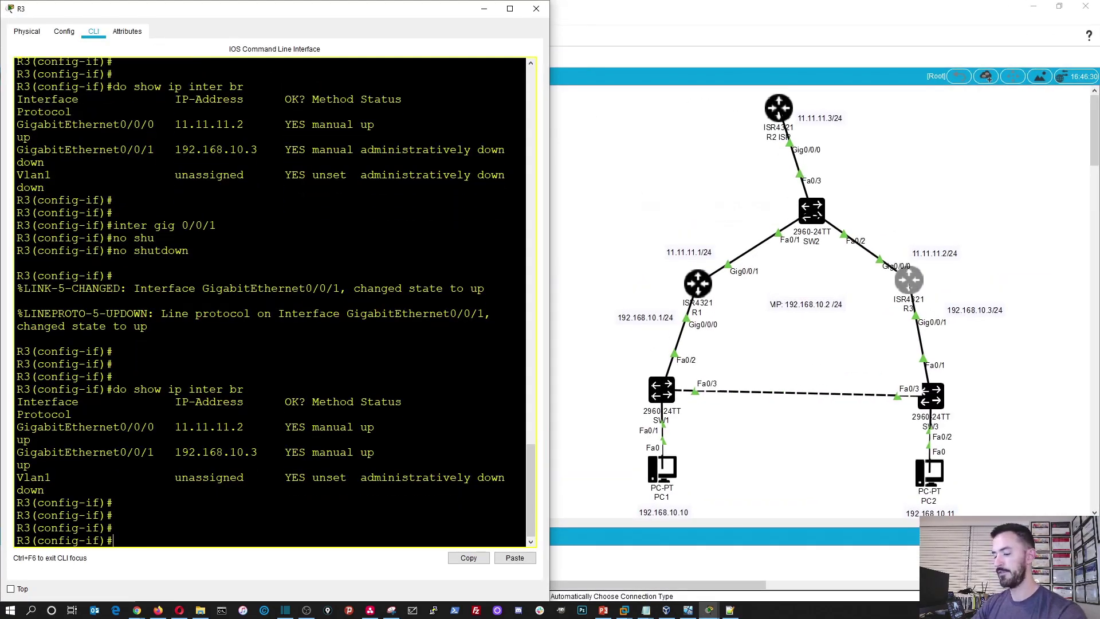
pyautogui.press('Return')
pyautogui.press('Return')
pyautogui.press('Return')
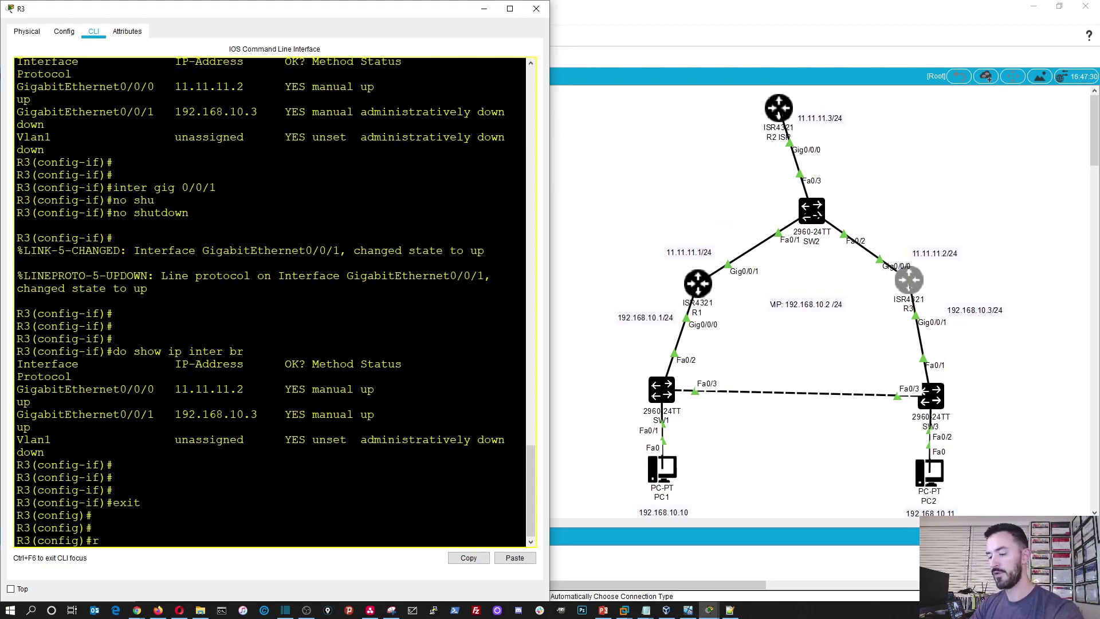
# Start OSPF process 1 on R3 with router ospf 1.
pyautogui.write('rou')
pyautogui.press('Tab')
pyautogui.write('o')
pyautogui.press('Tab')
pyautogui.write('1')
pyautogui.press('Return')
# Add R3's OSPF statement network 11.11.11.0 0.0.0.255 area 0.
pyautogui.write('ne')
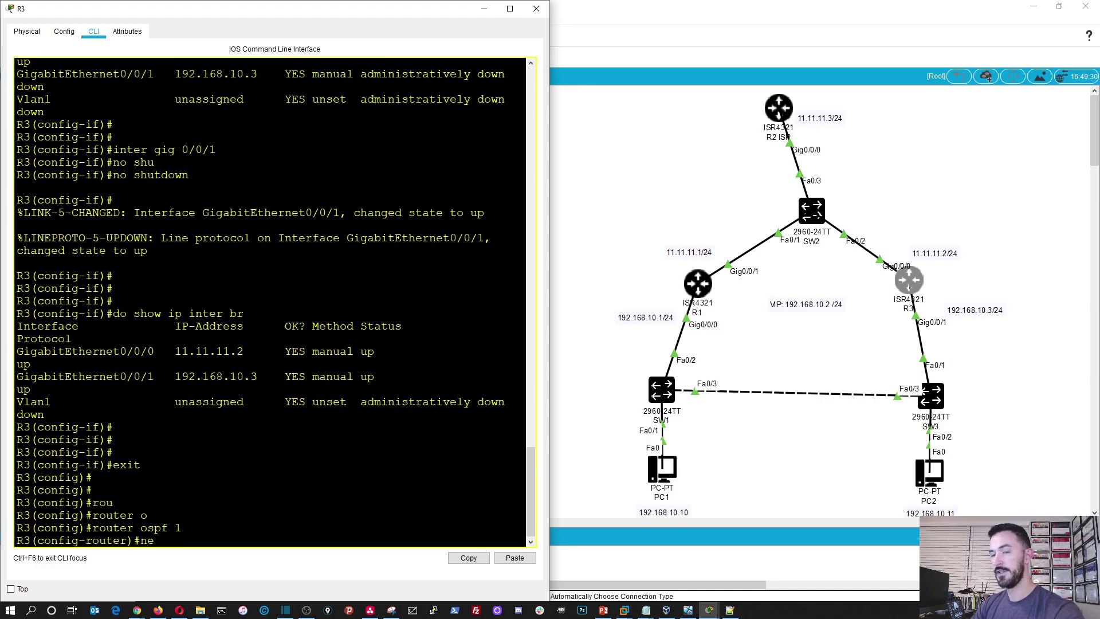
pyautogui.press('Tab')
pyautogui.write('t')
pyautogui.press('Tab')
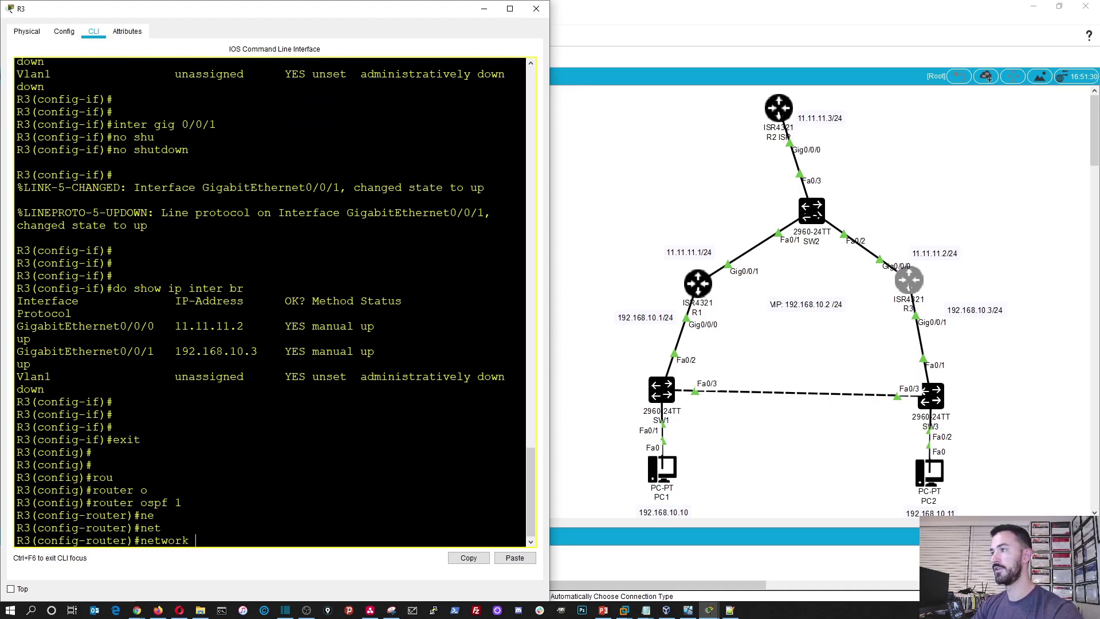
pyautogui.write('11.11.11.0 0.0.')
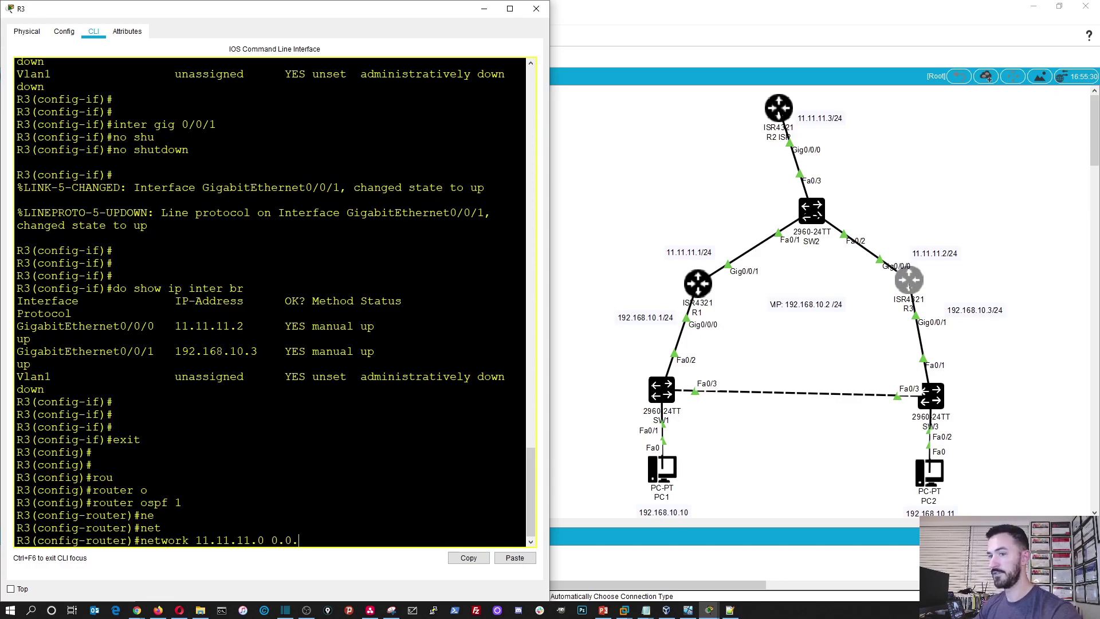
pyautogui.write('0.255 area 0')
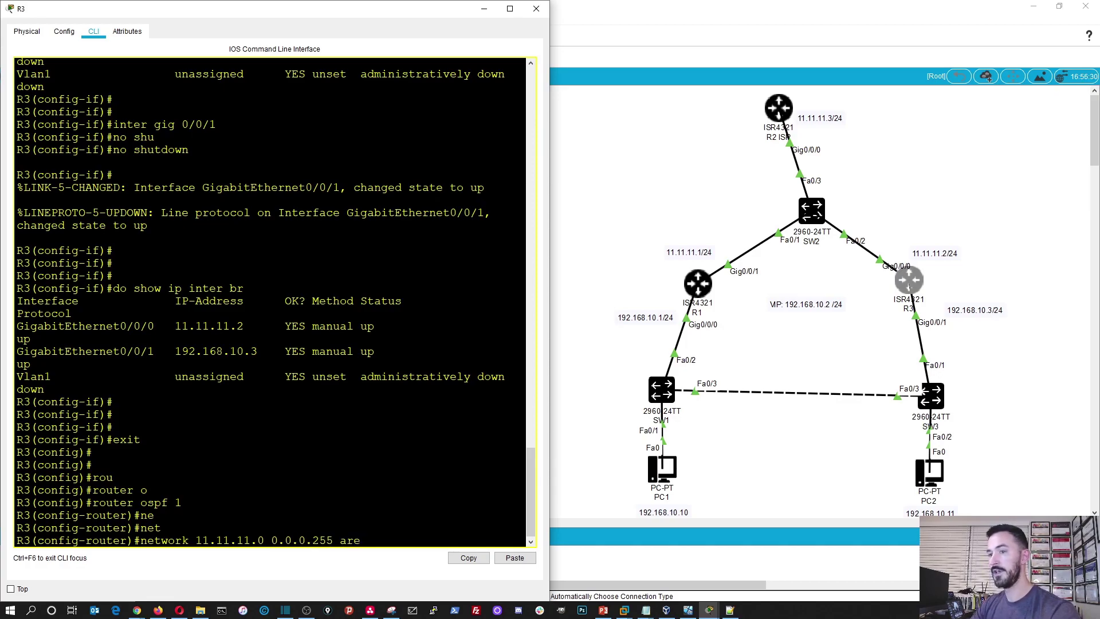
pyautogui.press('Tab')
pyautogui.write('0')
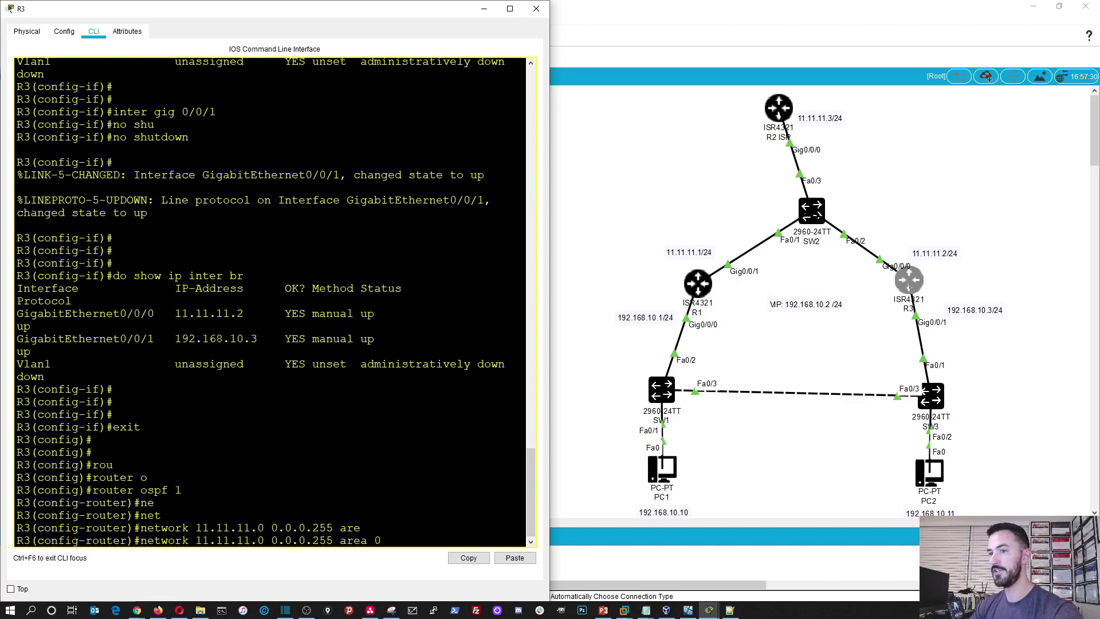
pyautogui.press('Return')
pyautogui.press('Return')
pyautogui.press('Return')
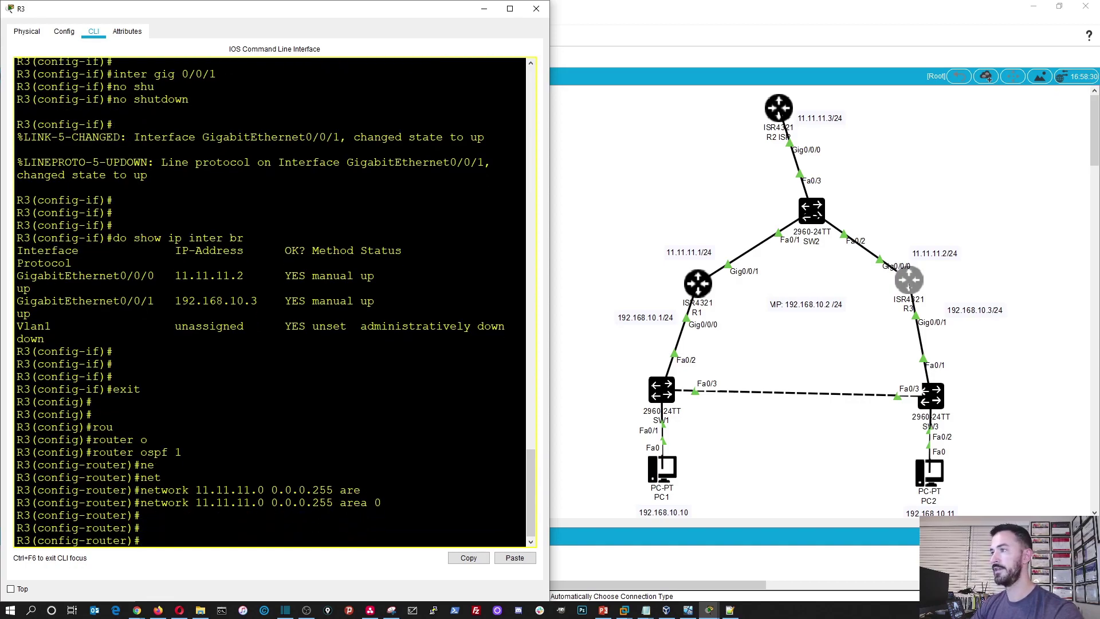
# Reuse R3's previous OSPF statement to add network 192.168.10.0 0.0.0.255 area 0.
pyautogui.press('Up')
pyautogui.press('Up')
pyautogui.press('Down')
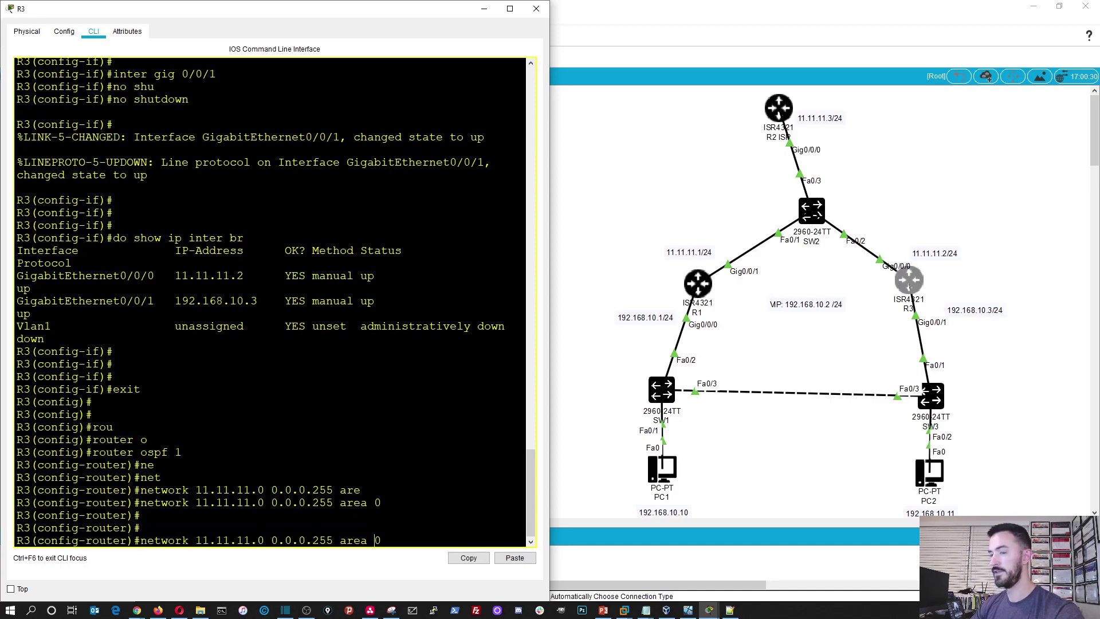
pyautogui.press('BackSpace')
pyautogui.press('BackSpace')
pyautogui.press('BackSpace')
pyautogui.press('BackSpace')
pyautogui.press('BackSpace')
pyautogui.press('BackSpace')
pyautogui.press('BackSpace')
pyautogui.press('BackSpace')
pyautogui.write('192.168.10')
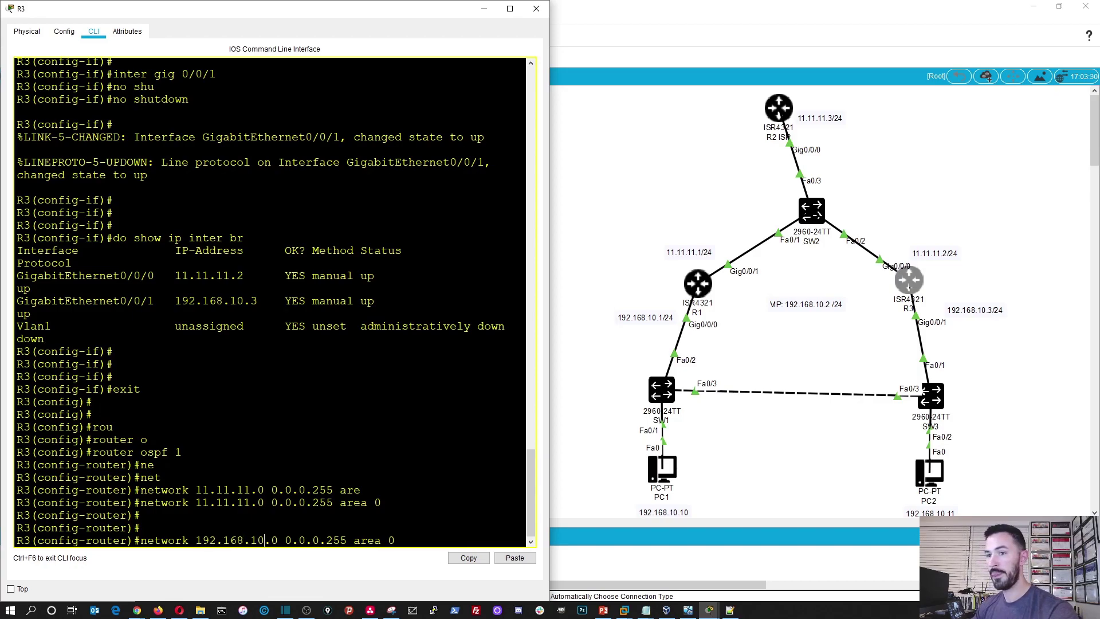
pyautogui.press('Return')
pyautogui.press('Return')
pyautogui.press('Return')
pyautogui.press('Return')
pyautogui.press('Return')
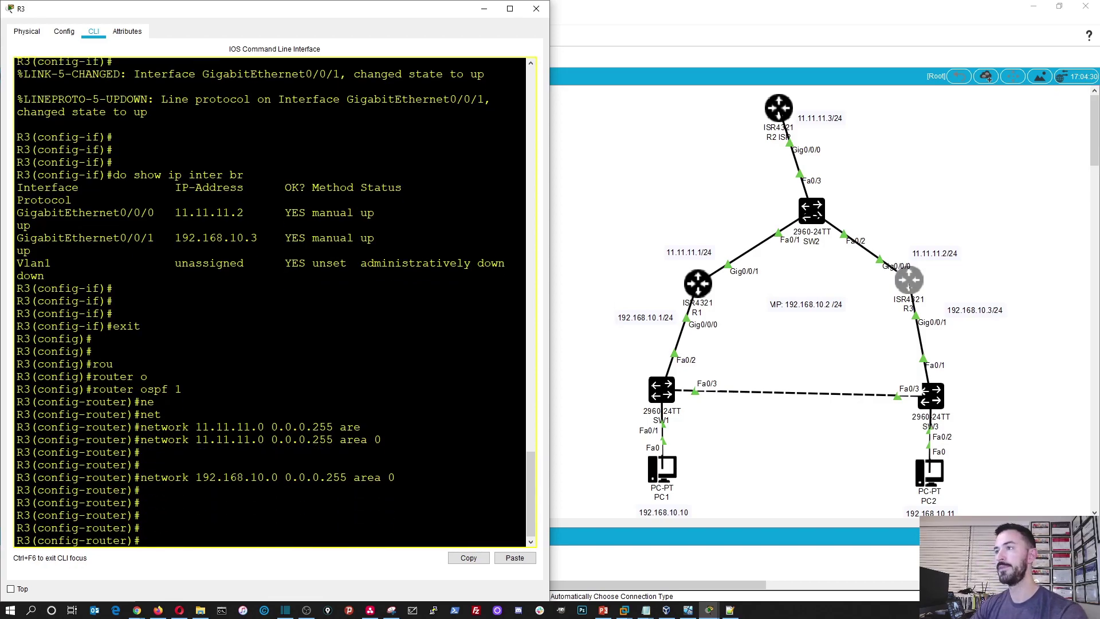
# Save R3's running configuration with do wr.
pyautogui.write('do wr')
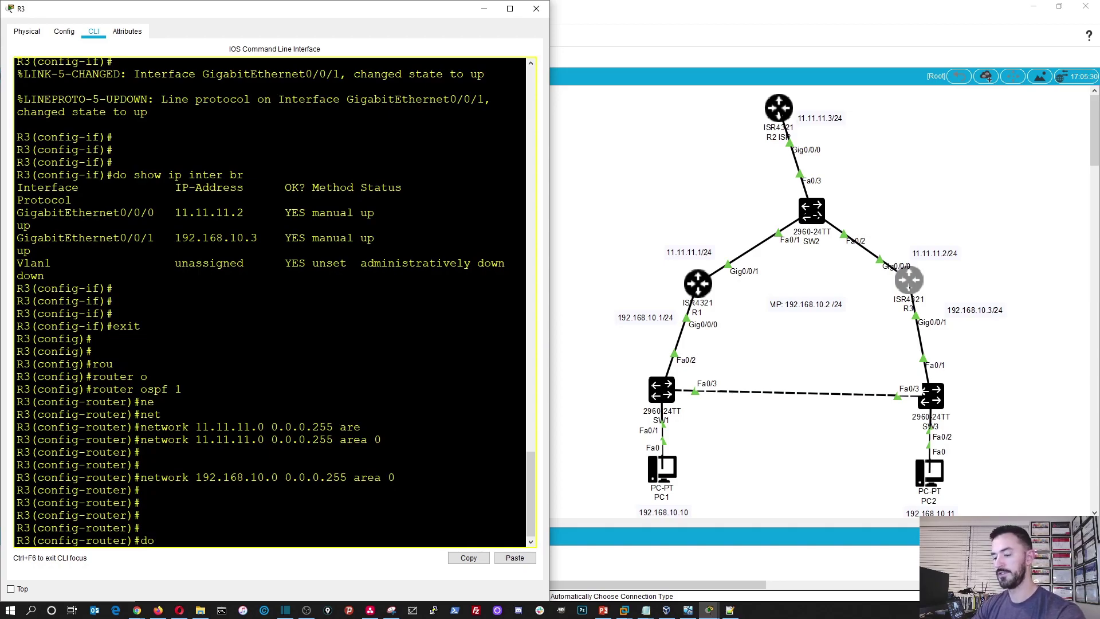
pyautogui.press('Return')
pyautogui.press('Return')
pyautogui.press('Return')
pyautogui.press('Return')
pyautogui.press('Return')
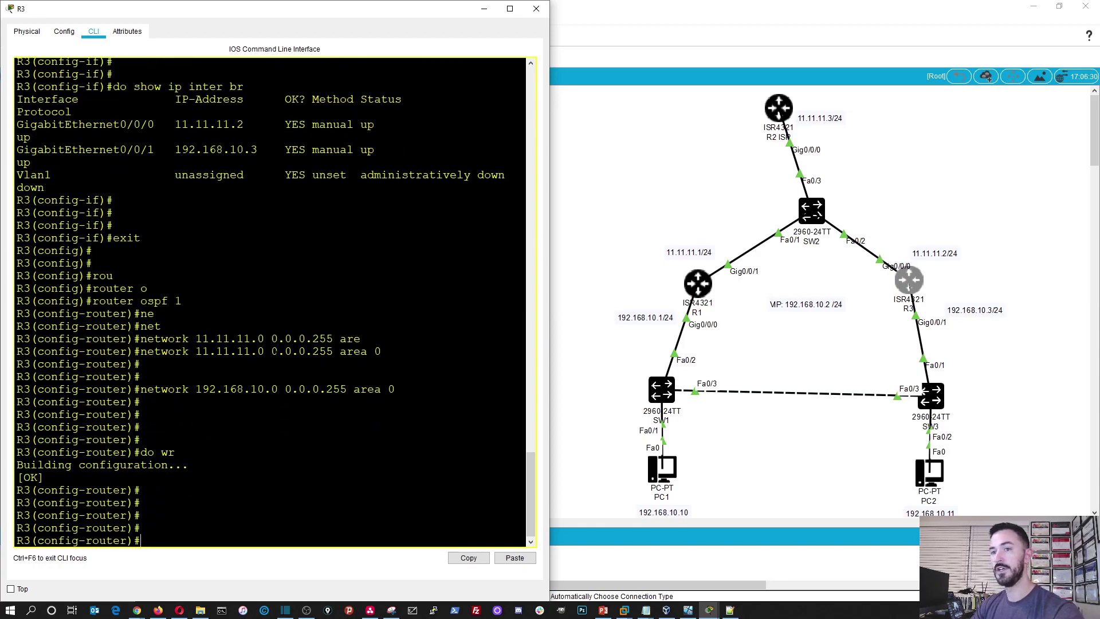
# Leave R3's configuration mode with end, review its OSPF setup with show ip protocols, and close the router's window.
pyautogui.write('end')
pyautogui.press('Return')
pyautogui.press('Return')
pyautogui.press('Return')
pyautogui.press('Return')
pyautogui.write('show ip r')
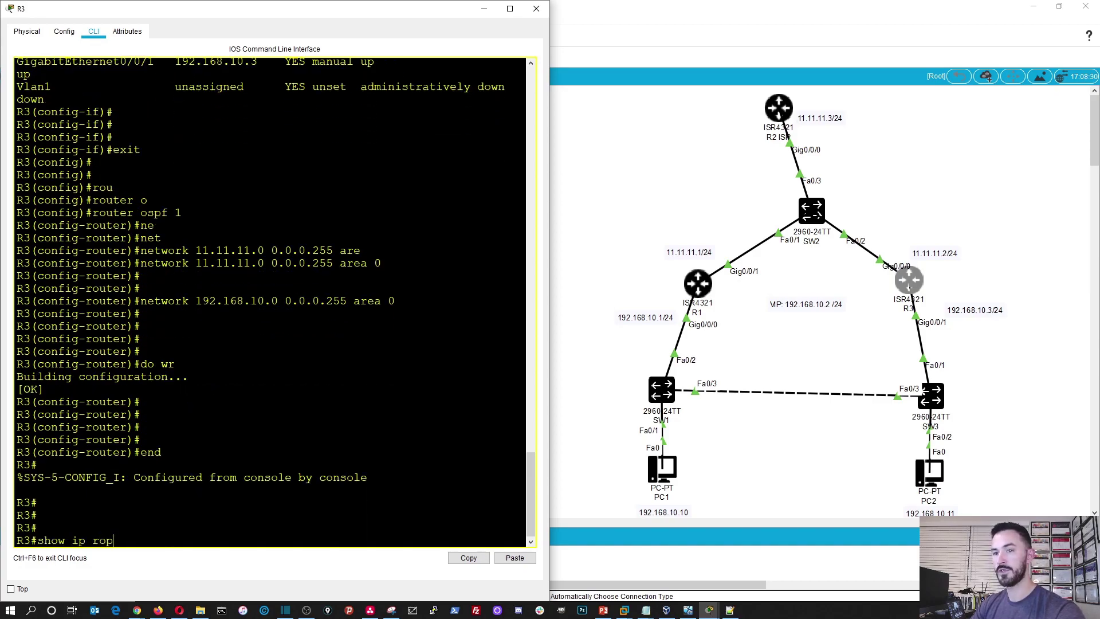
pyautogui.press('BackSpace')
pyautogui.write('pro')
pyautogui.press('Tab')
pyautogui.press('Return')
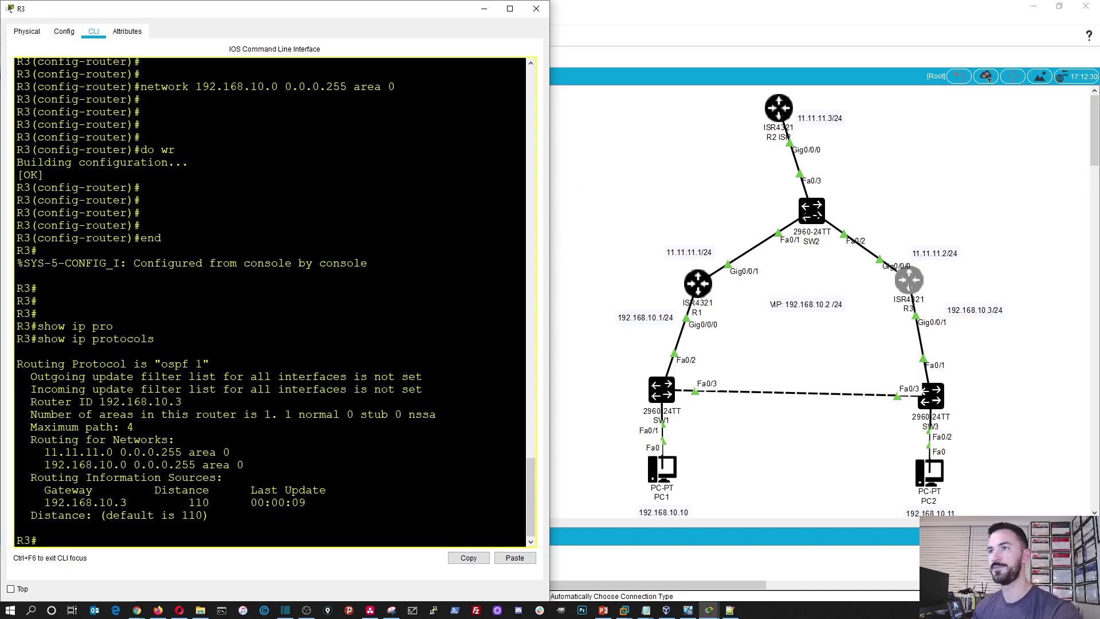
pyautogui.click(536, 10)
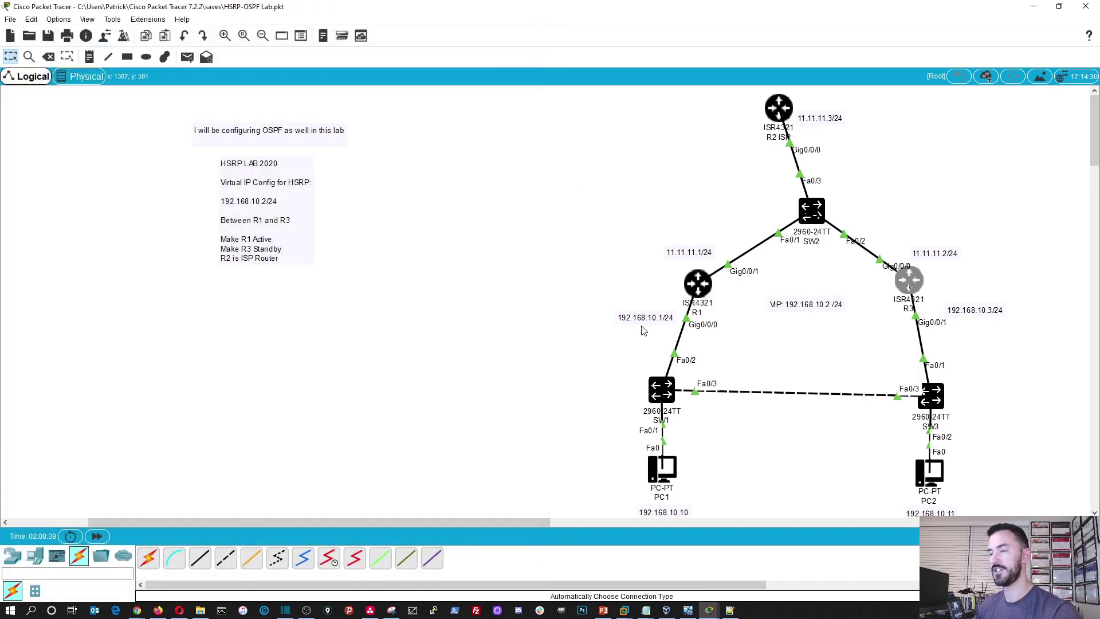
# Open R1's command line and exit interface configuration back to global configuration mode.
pyautogui.click(700, 283)
pyautogui.moveTo(512, 131); pyautogui.dragTo(2, 131)
pyautogui.click(630, 86)
pyautogui.write('exit')
pyautogui.press('Return')
pyautogui.press('Return')
pyautogui.press('Return')
pyautogui.press('Return')
# Start OSPF process 1 on R1 with router ospf 1.
pyautogui.write('router o')
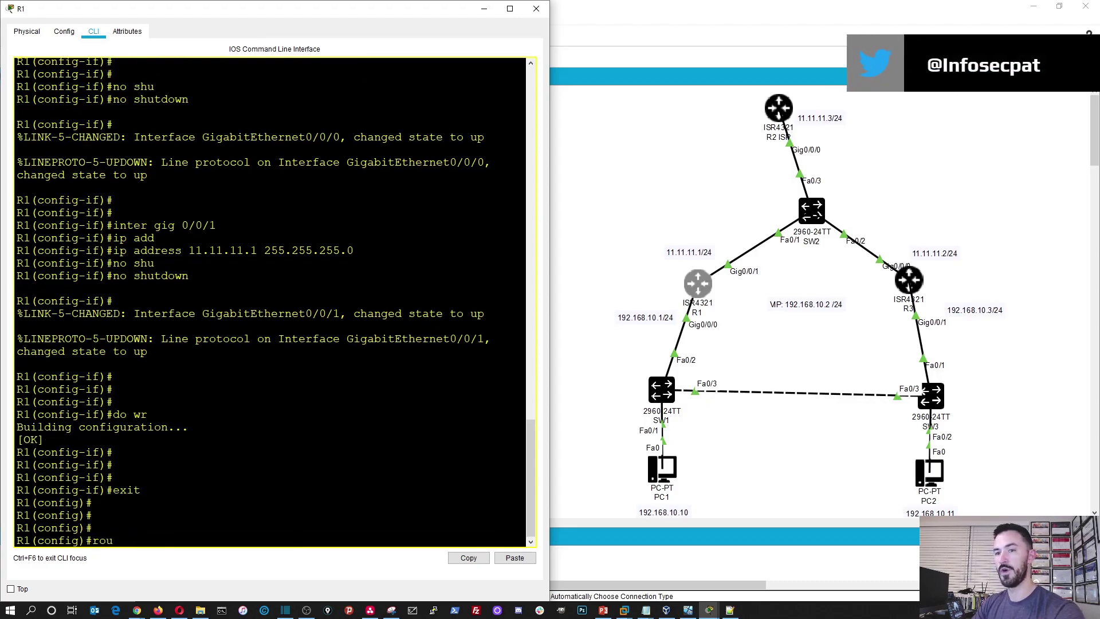
pyautogui.press('Tab')
pyautogui.write('os')
pyautogui.press('Tab')
pyautogui.write('1')
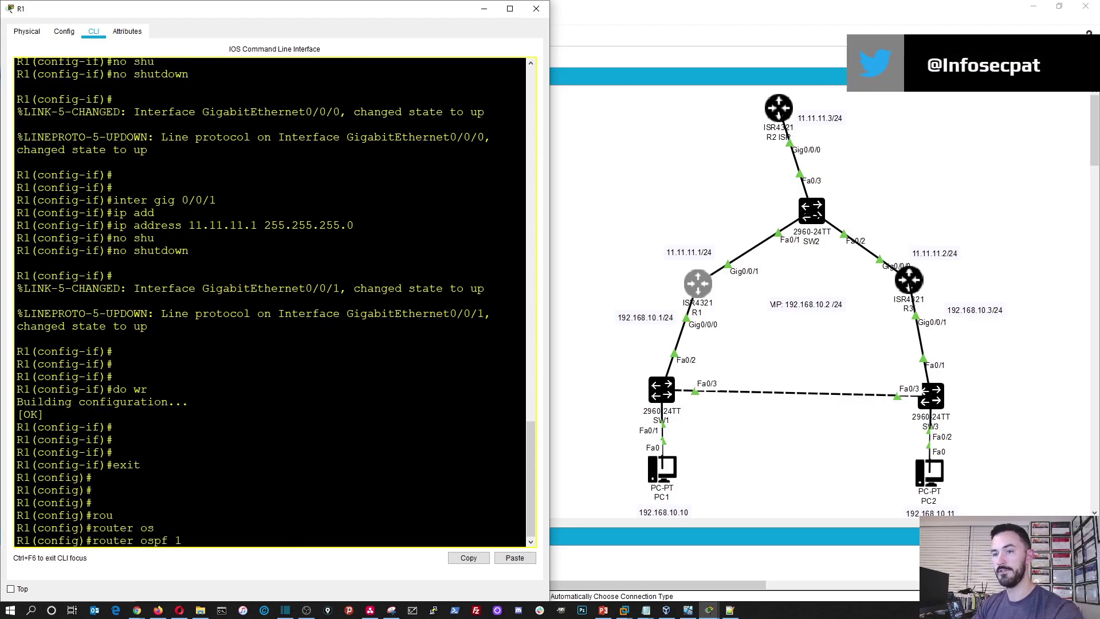
pyautogui.press('Return')
# Add R1's OSPF statement network 192.168.10.0 0.0.0.255 area 0.
pyautogui.write('net')
pyautogui.press('Tab')
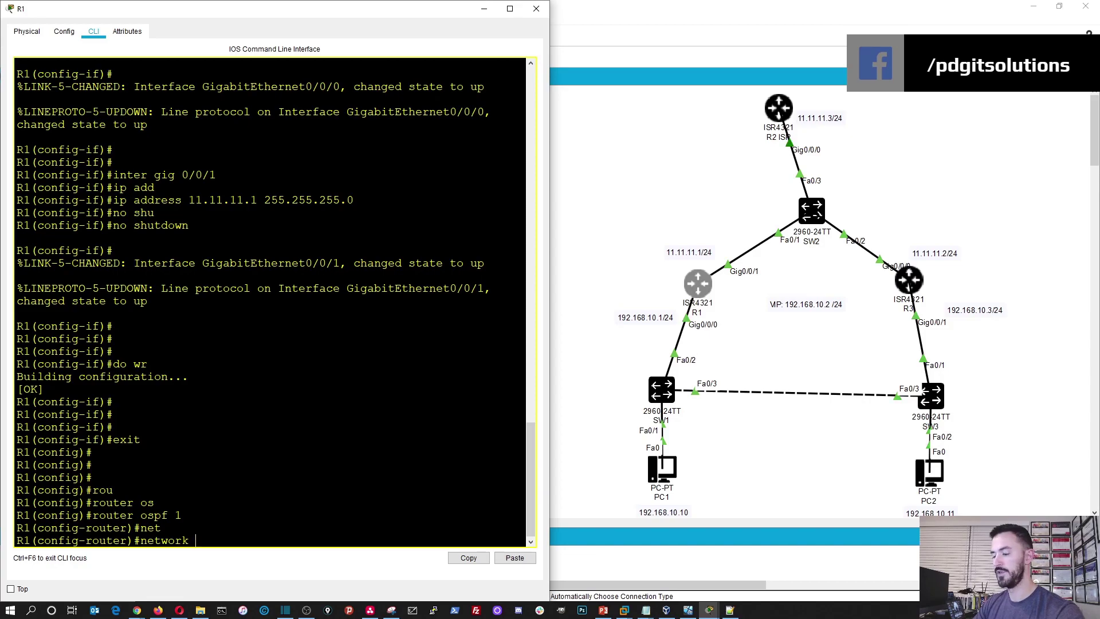
pyautogui.write('192.164')
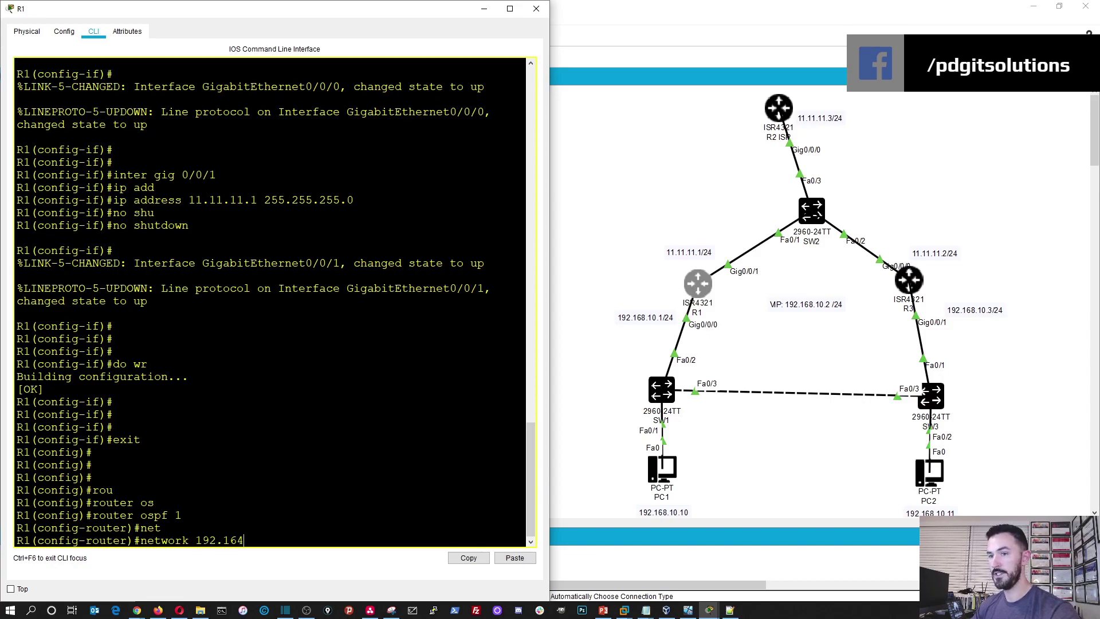
pyautogui.press('BackSpace')
pyautogui.write('8.1')
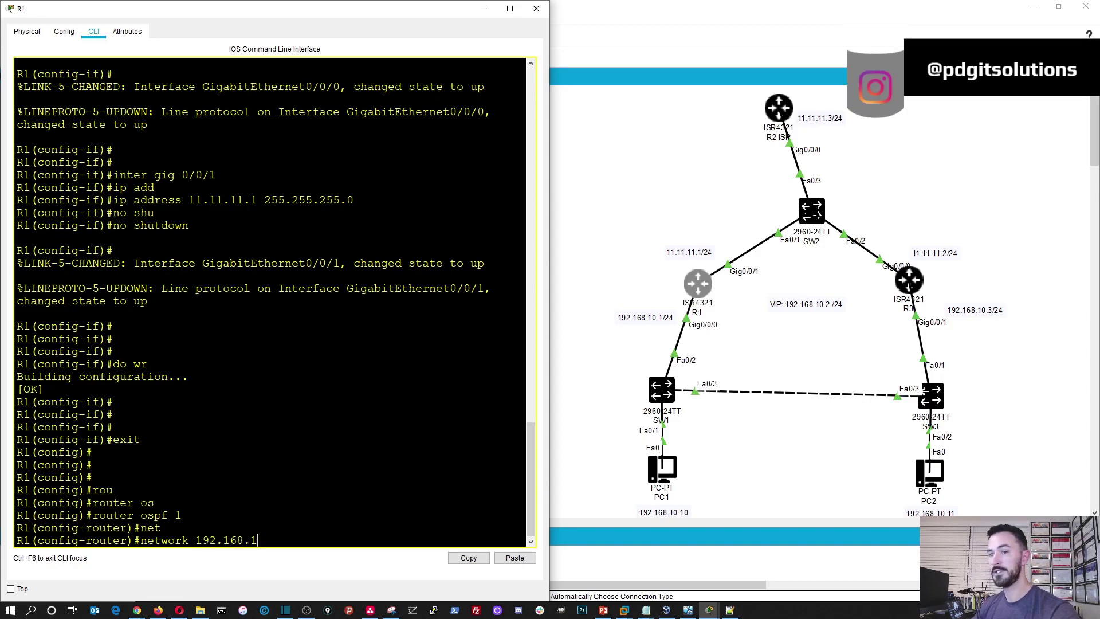
pyautogui.write('0.0 0.')
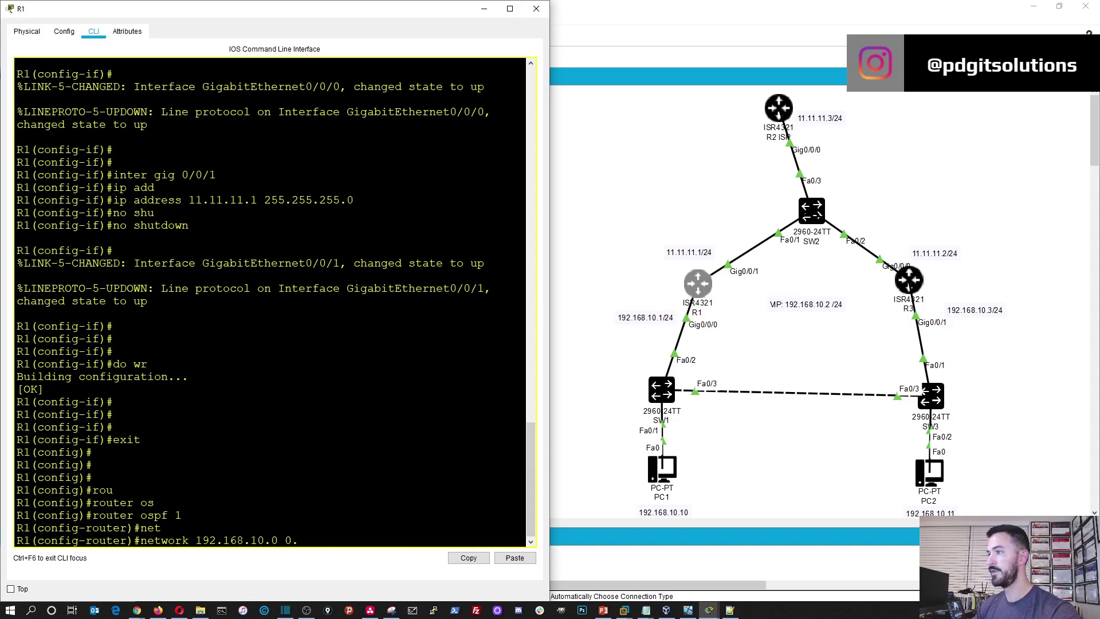
pyautogui.write('0.0.255 are')
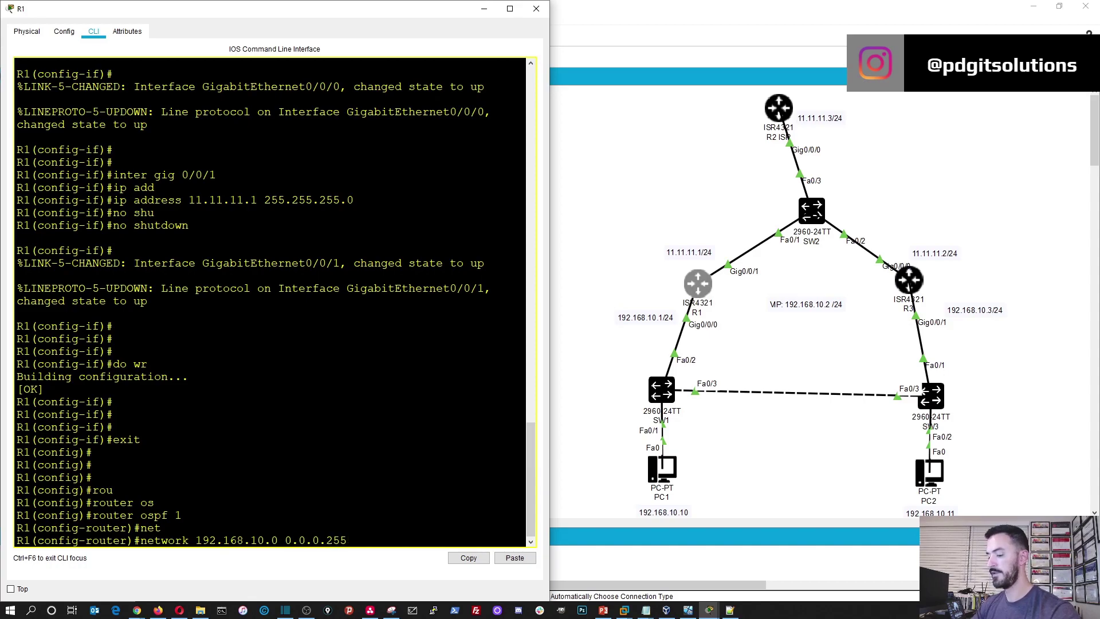
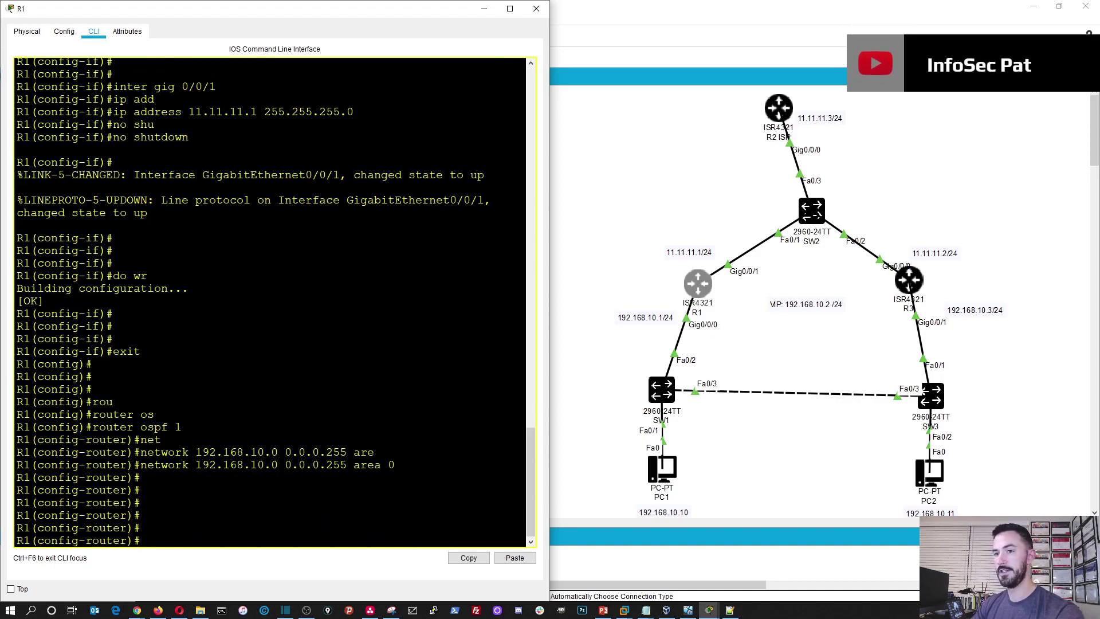
pyautogui.press('Up')
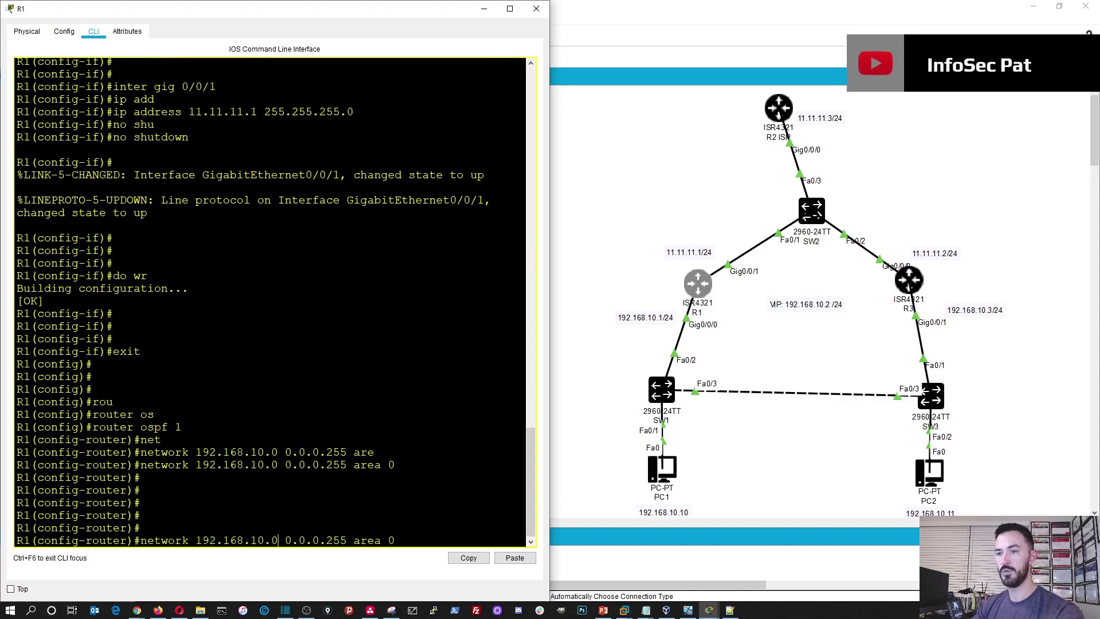
pyautogui.press('BackSpace')
pyautogui.press('BackSpace')
pyautogui.press('BackSpace')
pyautogui.press('BackSpace')
pyautogui.press('BackSpace')
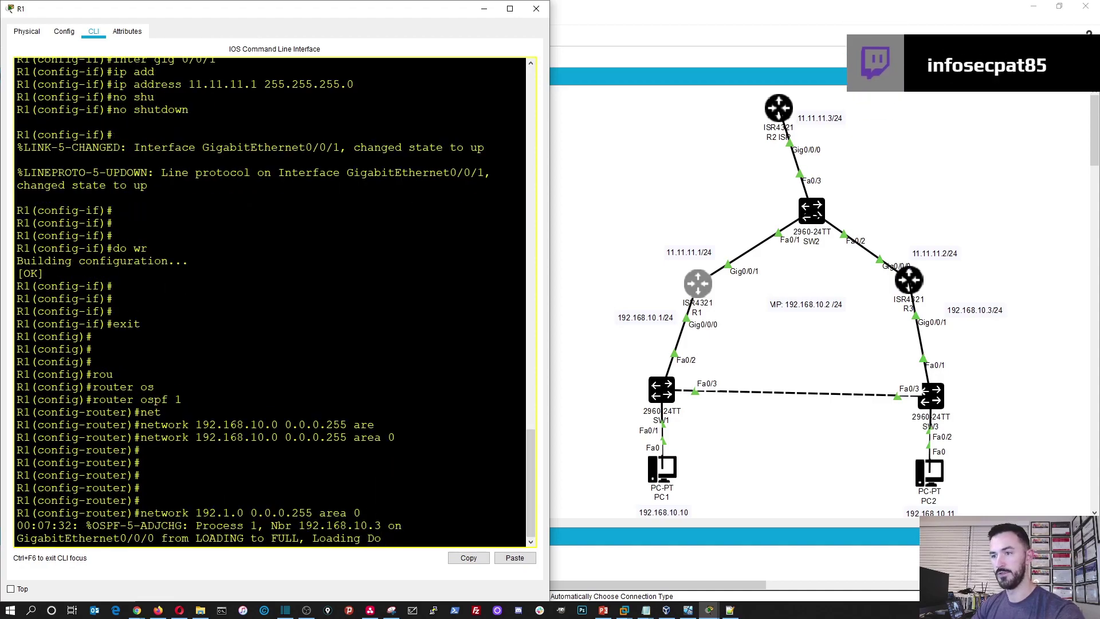
pyautogui.press('Return')
pyautogui.press('Return')
pyautogui.press('Return')
pyautogui.press('Return')
pyautogui.press('Up')
pyautogui.press('BackSpace')
pyautogui.press('BackSpace')
pyautogui.press('BackSpace')
pyautogui.press('BackSpace')
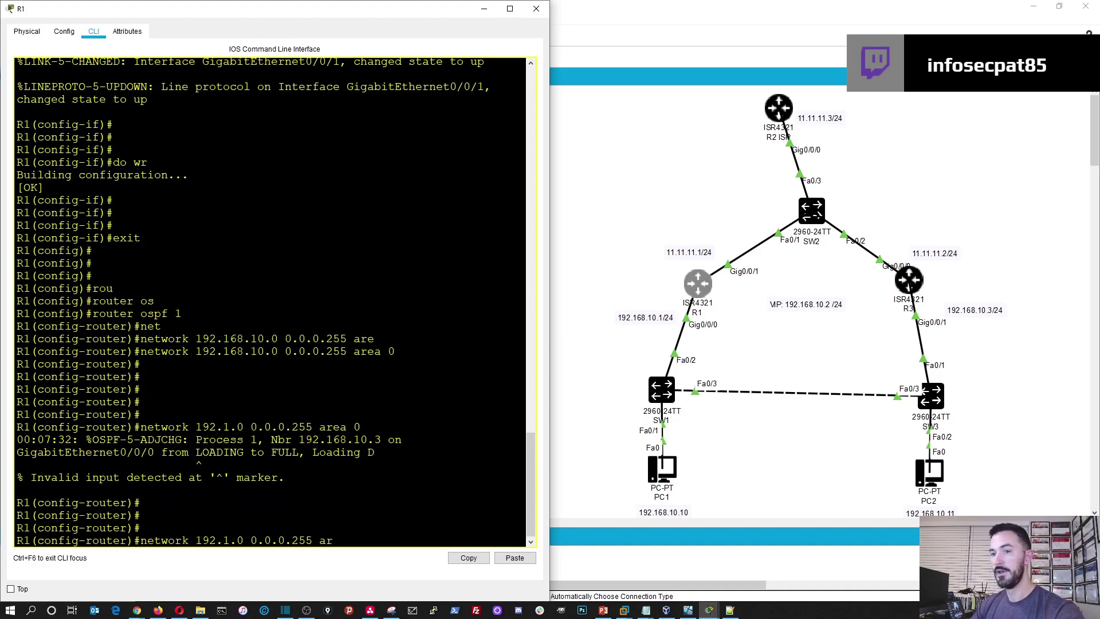
# Add R1's second OSPF statement network 11.11.11.0 0.0.0.255 area 0.
pyautogui.press('Up')
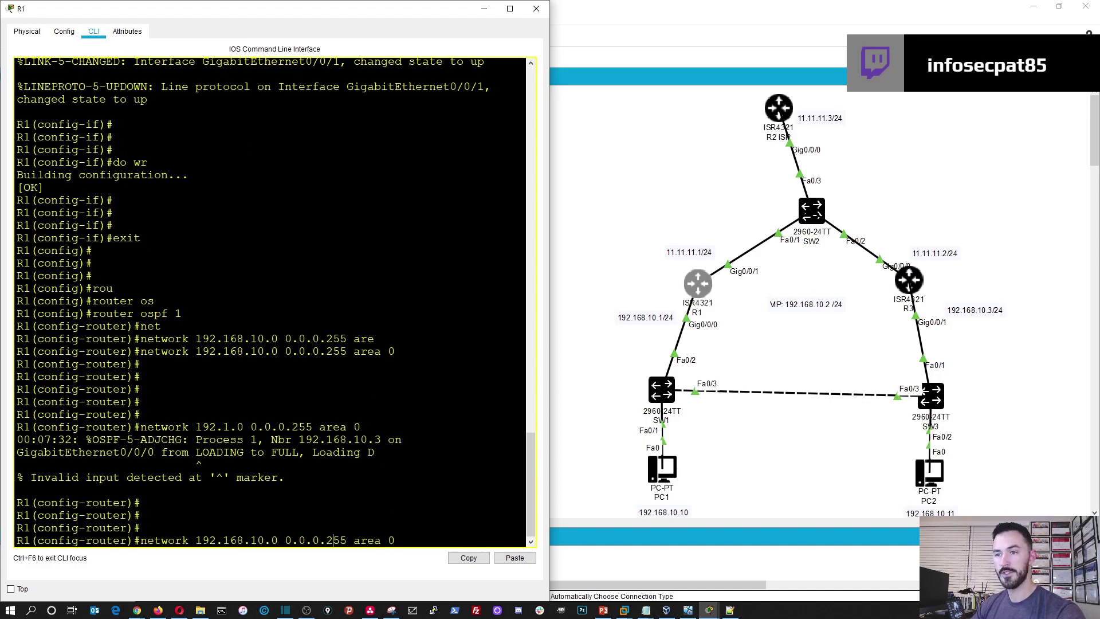
pyautogui.press('BackSpace')
pyautogui.press('BackSpace')
pyautogui.press('BackSpace')
pyautogui.press('BackSpace')
pyautogui.press('BackSpace')
pyautogui.press('BackSpace')
pyautogui.press('BackSpace')
pyautogui.press('BackSpace')
pyautogui.press('BackSpace')
pyautogui.press('BackSpace')
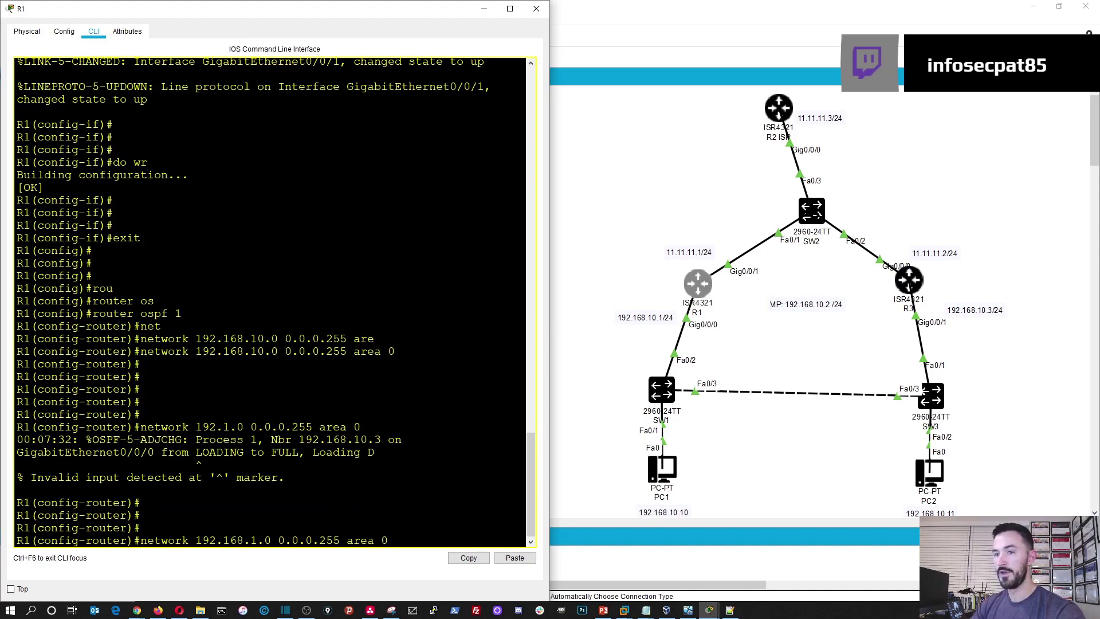
pyautogui.write('11.11.11')
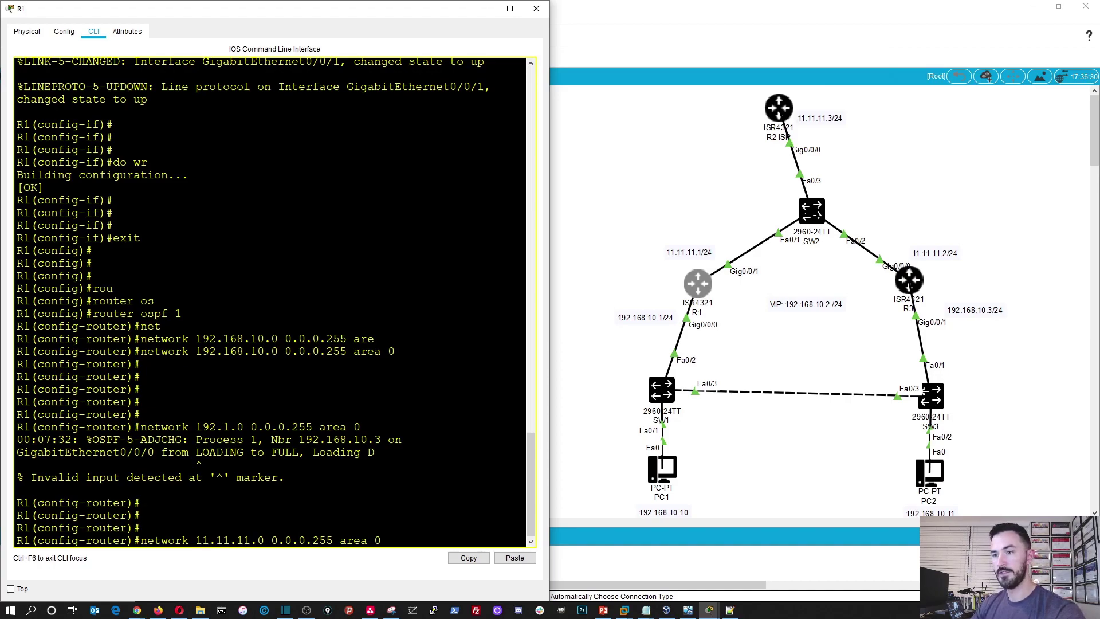
pyautogui.press('Return')
# Save R1's configuration with do wr and leave configuration mode with end.
pyautogui.write('do wr')
pyautogui.press('Return')
pyautogui.press('Return')
pyautogui.press('Return')
pyautogui.press('Return')
pyautogui.press('Return')
pyautogui.write('end')
pyautogui.press('Return')
pyautogui.press('Return')
pyautogui.press('Return')
pyautogui.press('Return')
pyautogui.press('Return')
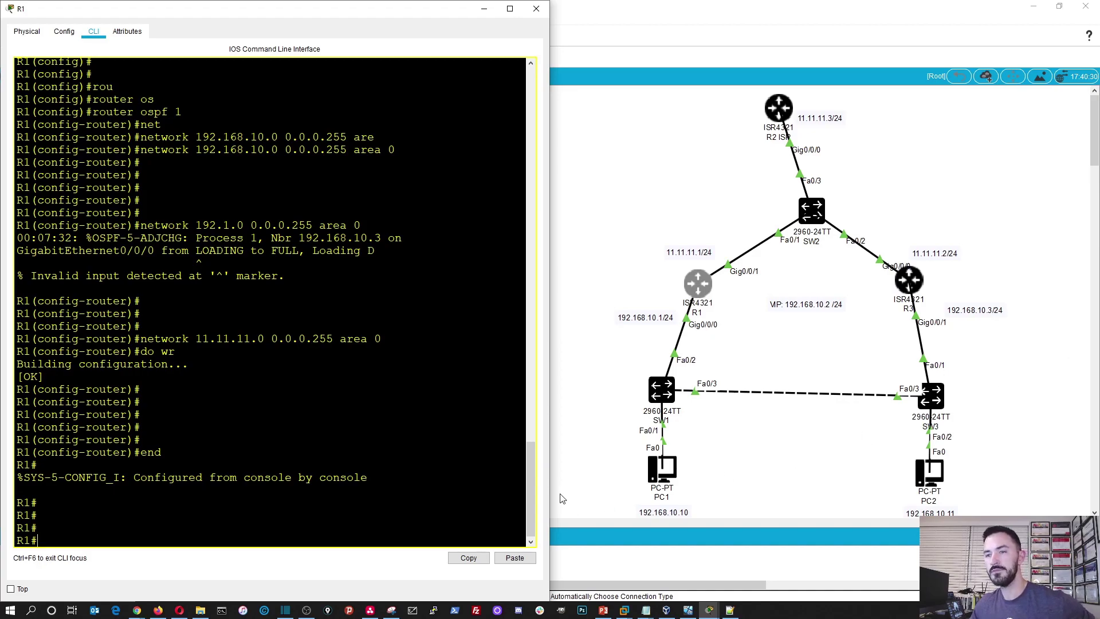
# Review R1's OSPF setup with show ip protocols.
pyautogui.write('show i')
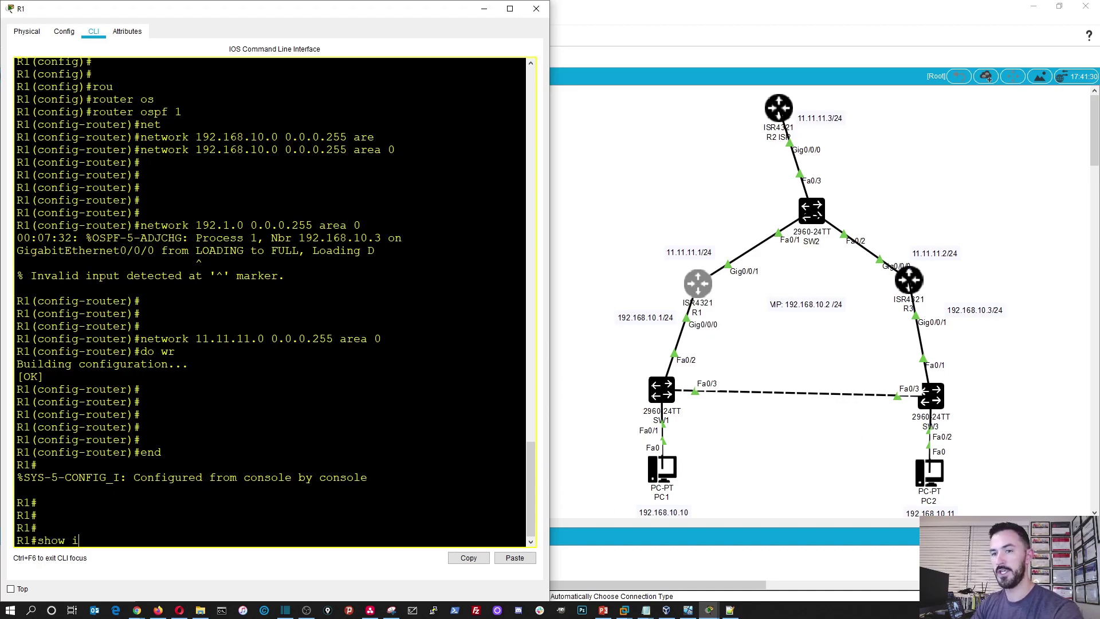
pyautogui.write('p pro')
pyautogui.press('Tab')
pyautogui.press('Return')
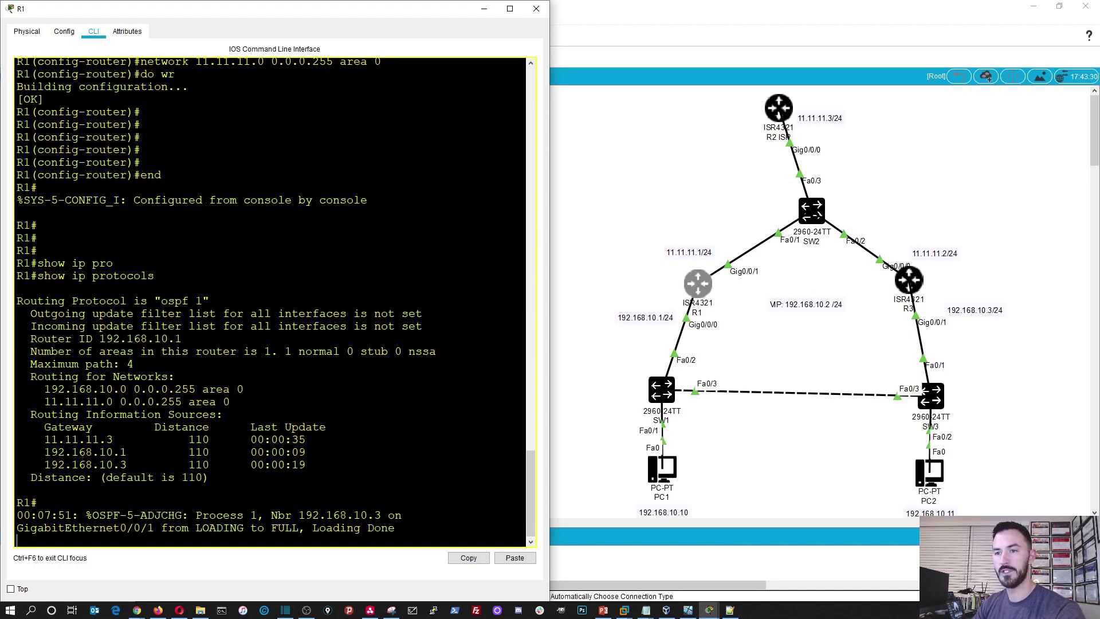
pyautogui.press('Return')
pyautogui.press('Return')
pyautogui.press('Return')
pyautogui.press('Return')
# List R1's OSPF neighbors with show ip ospf neighbor and widen the router window to read the table.
pyautogui.write('show ')
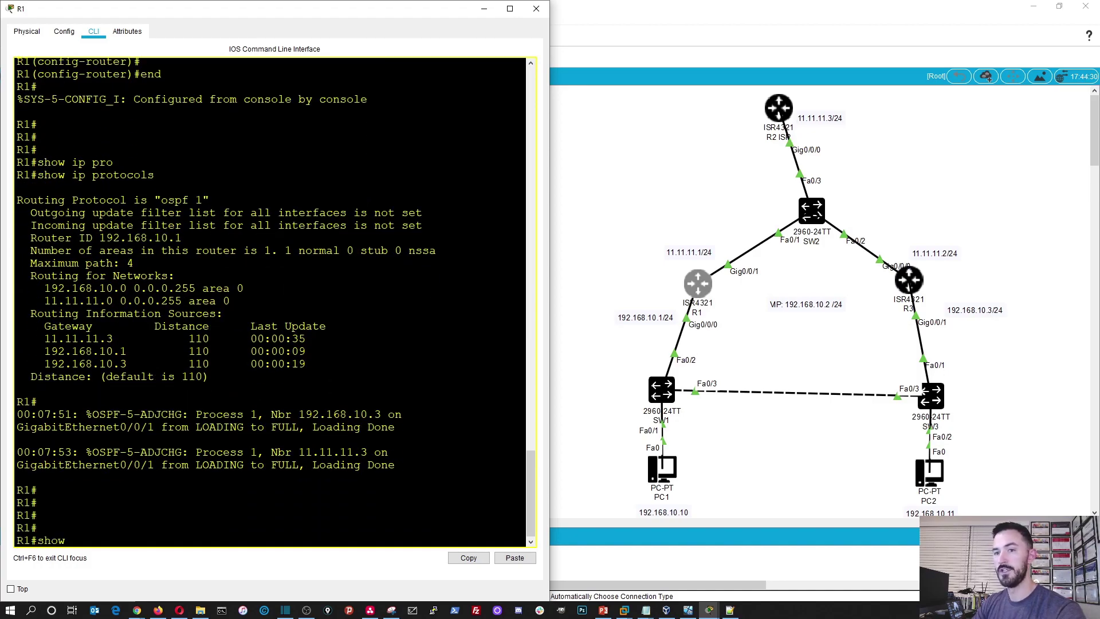
pyautogui.write('os')
pyautogui.press('Tab')
pyautogui.press('BackSpace')
pyautogui.press('BackSpace')
pyautogui.write('ip')
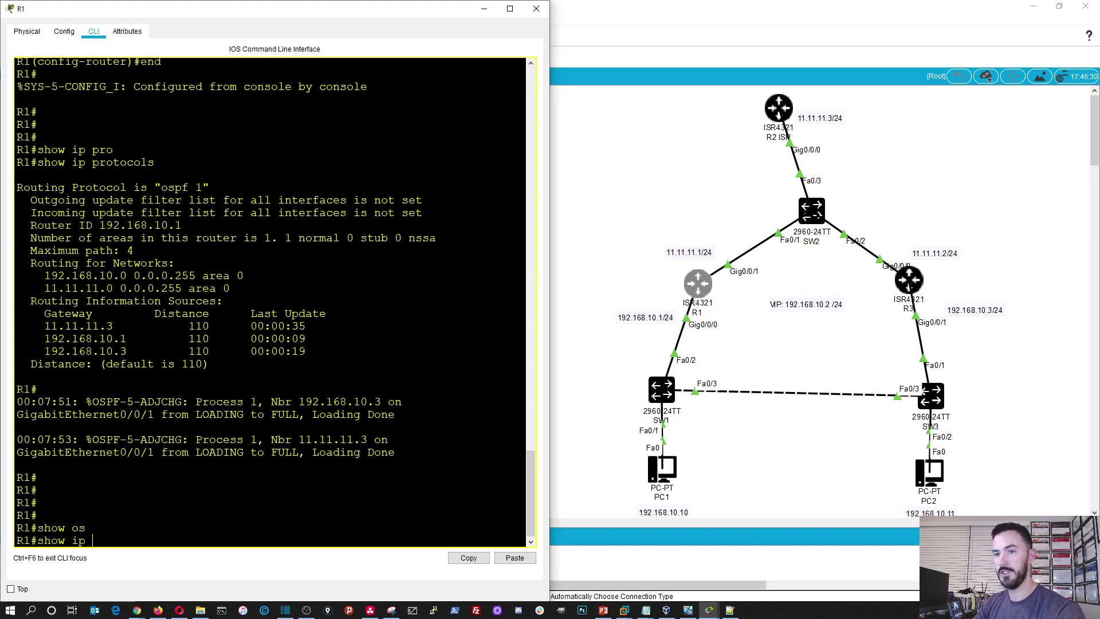
pyautogui.write(' os')
pyautogui.press('Tab')
pyautogui.write('ne')
pyautogui.press('Tab')
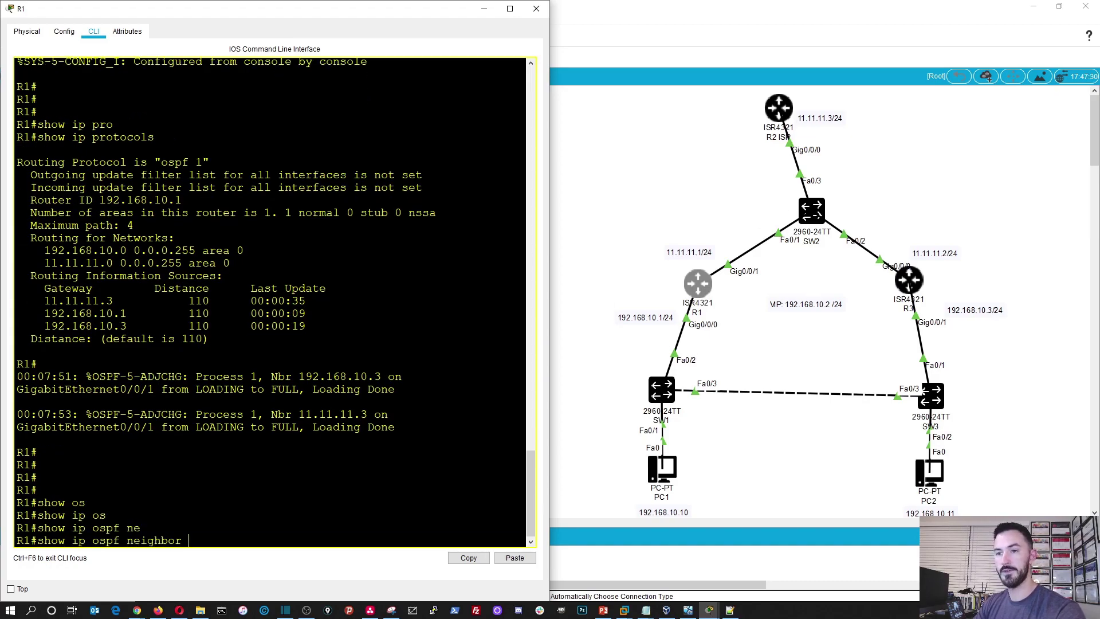
pyautogui.press('Return')
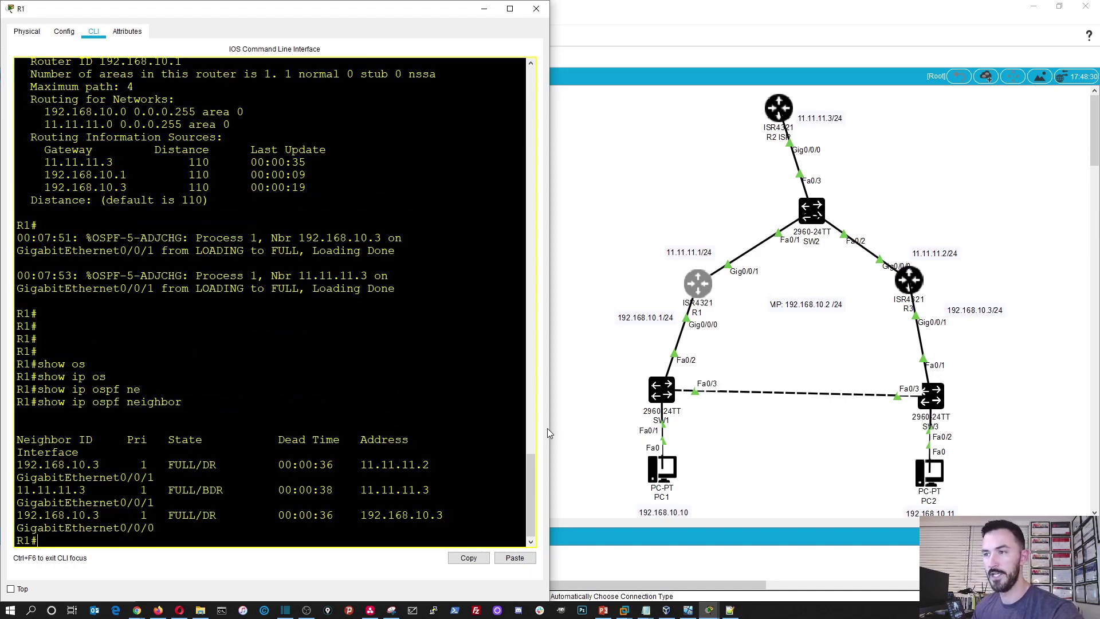
pyautogui.moveTo(549, 428); pyautogui.dragTo(651, 427)
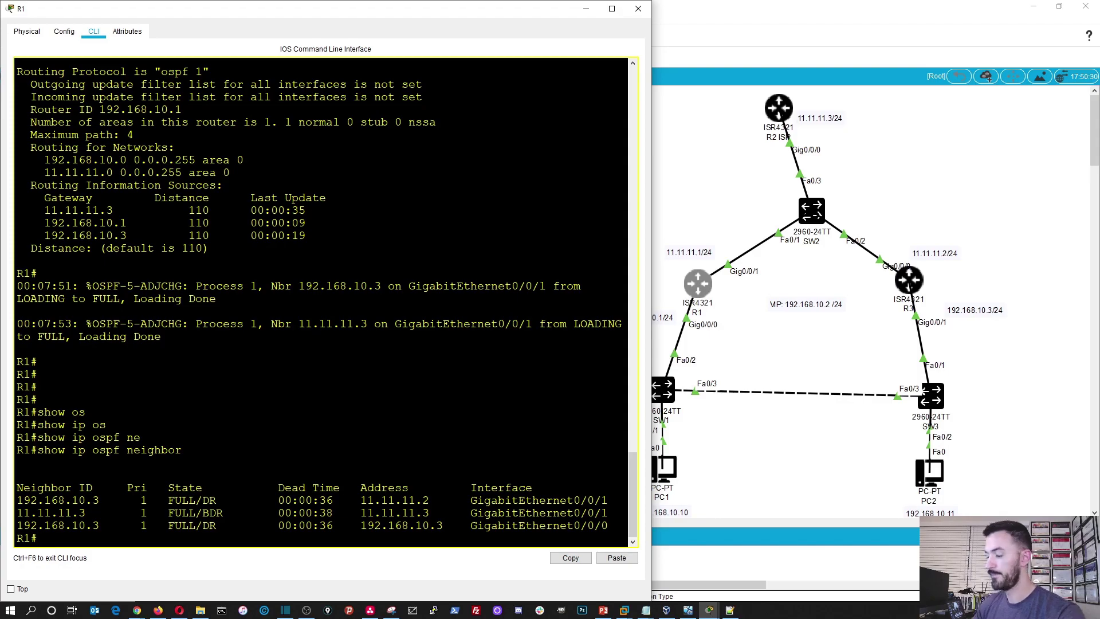
# Display R1's routing table with show ip route, and close the router's window.
pyautogui.press('Return')
pyautogui.press('Return')
pyautogui.press('Return')
pyautogui.write('show ip rou')
pyautogui.press('Tab')
pyautogui.press('Return')
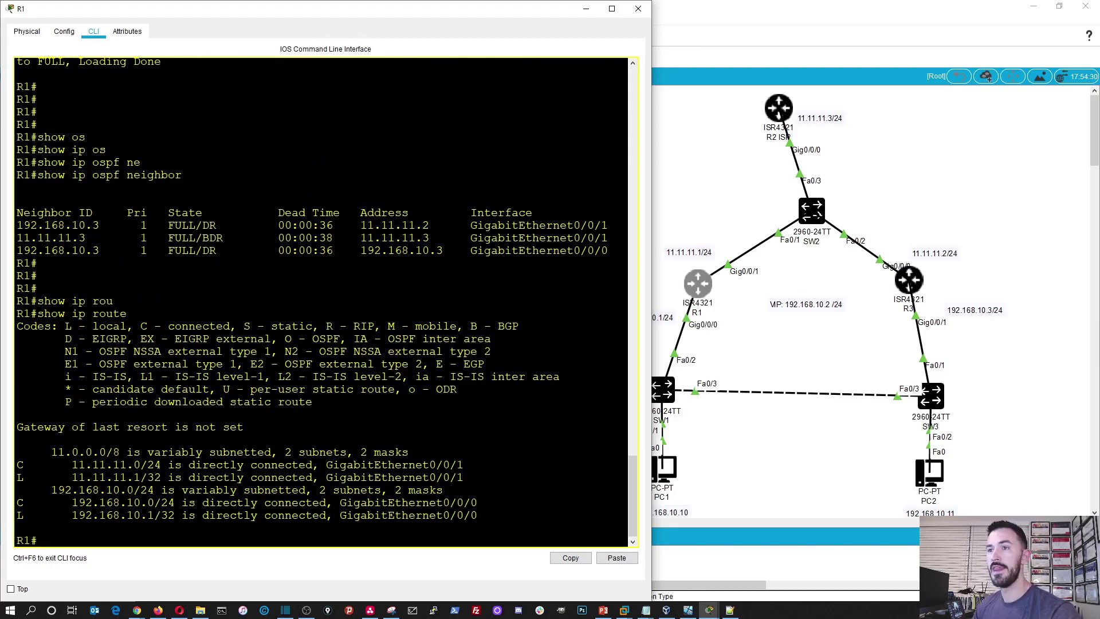
pyautogui.click(637, 8)
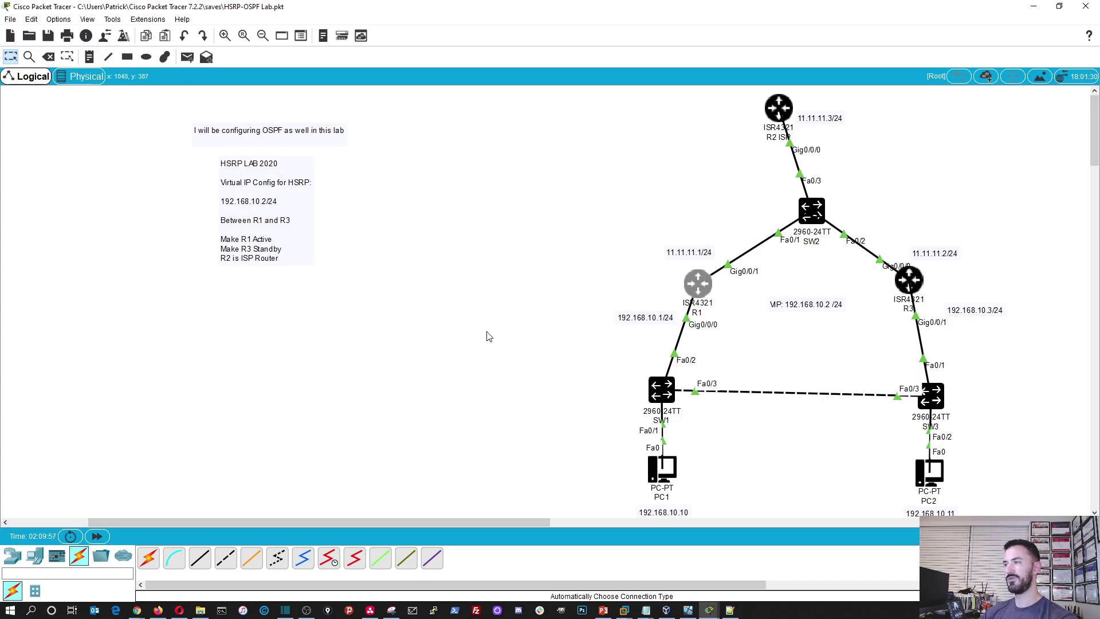
# Reopen R1's command line beside the topology and advance it to a fresh privileged prompt.
pyautogui.click(700, 279)
pyautogui.moveTo(488, 117); pyautogui.dragTo(1, 172)
pyautogui.press('Return')
pyautogui.press('Return')
pyautogui.press('Return')
pyautogui.press('Return')
pyautogui.press('Return')
pyautogui.press('Return')
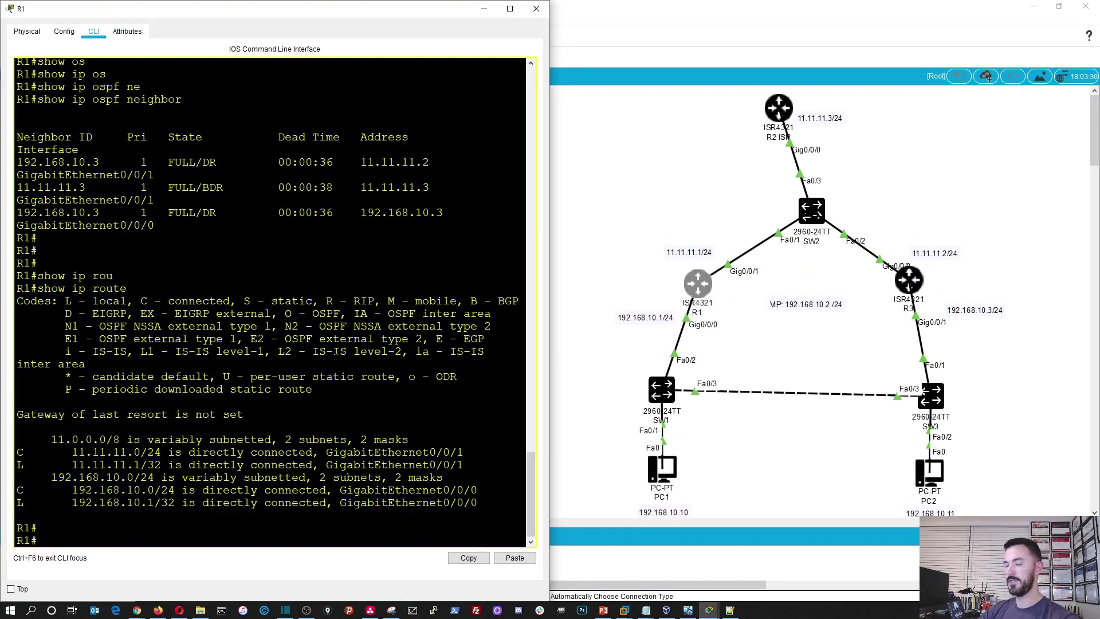
pyautogui.press('Return')
pyautogui.press('Return')
pyautogui.press('Return')
pyautogui.press('Return')
pyautogui.press('Return')
pyautogui.press('Return')
pyautogui.press('Return')
pyautogui.press('Return')
pyautogui.press('Return')
pyautogui.press('Return')
pyautogui.press('Return')
pyautogui.press('Return')
pyautogui.press('Return')
pyautogui.press('Return')
pyautogui.press('Return')
pyautogui.press('Return')
pyautogui.press('Return')
pyautogui.press('Return')
pyautogui.press('Return')
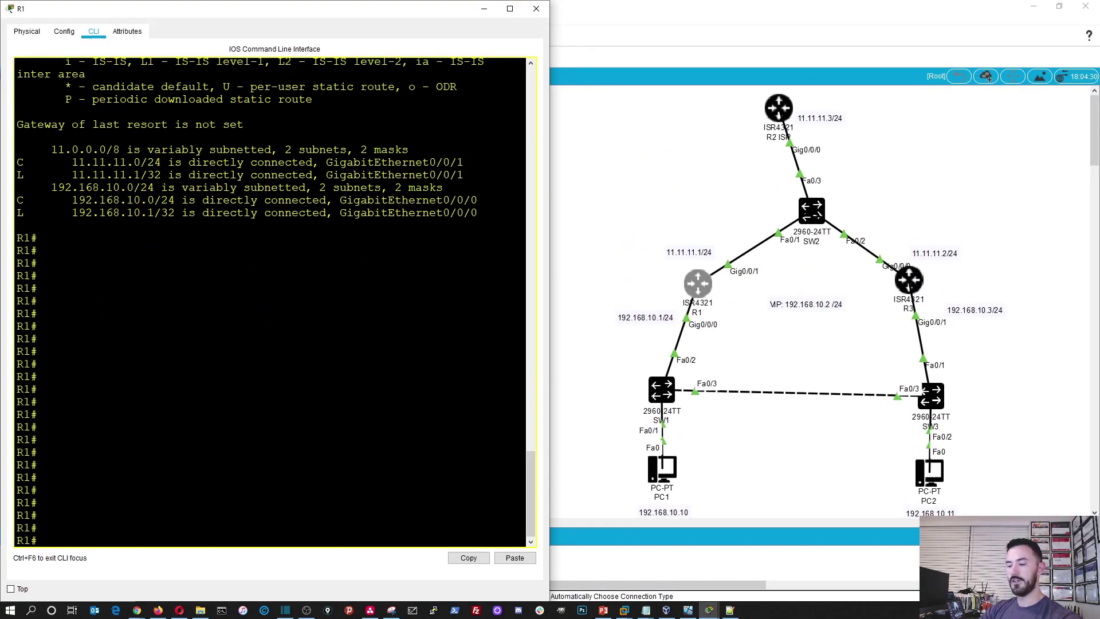
# Enter configuration mode from the terminal on R1 and select interface gigabitEthernet 0/0/0.
pyautogui.write('config')
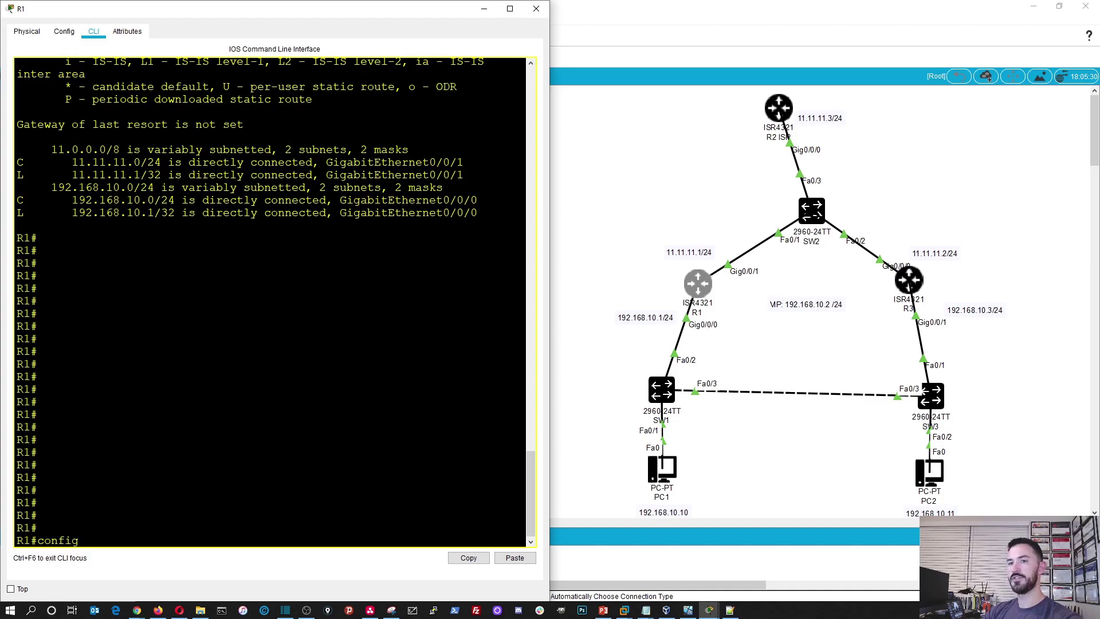
pyautogui.press('Return')
pyautogui.press('Return')
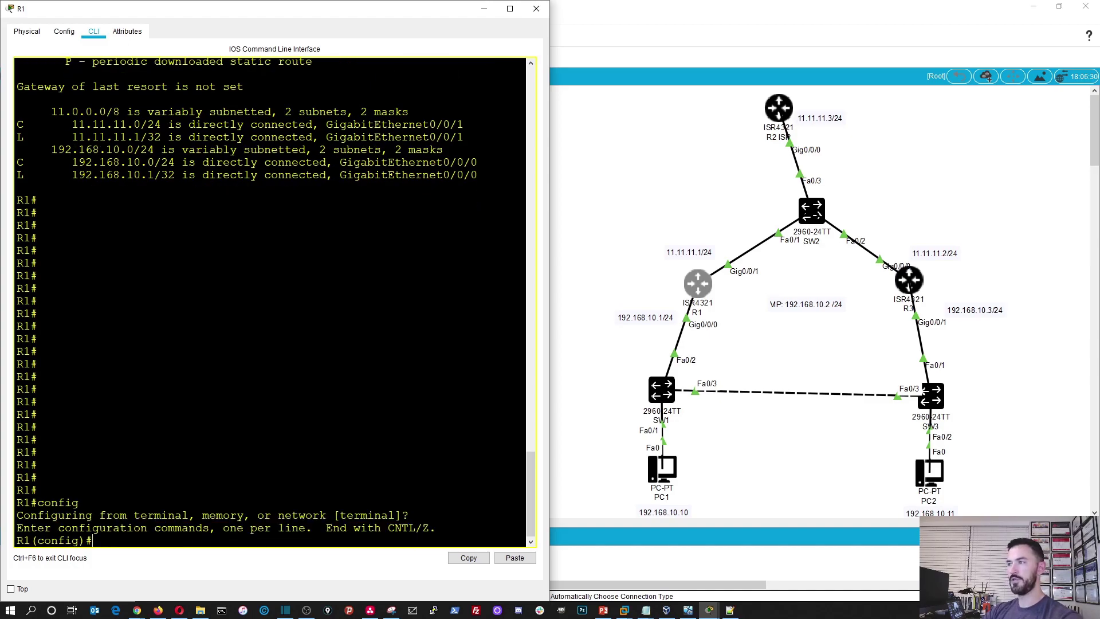
pyautogui.write('inter')
pyautogui.press('Tab')
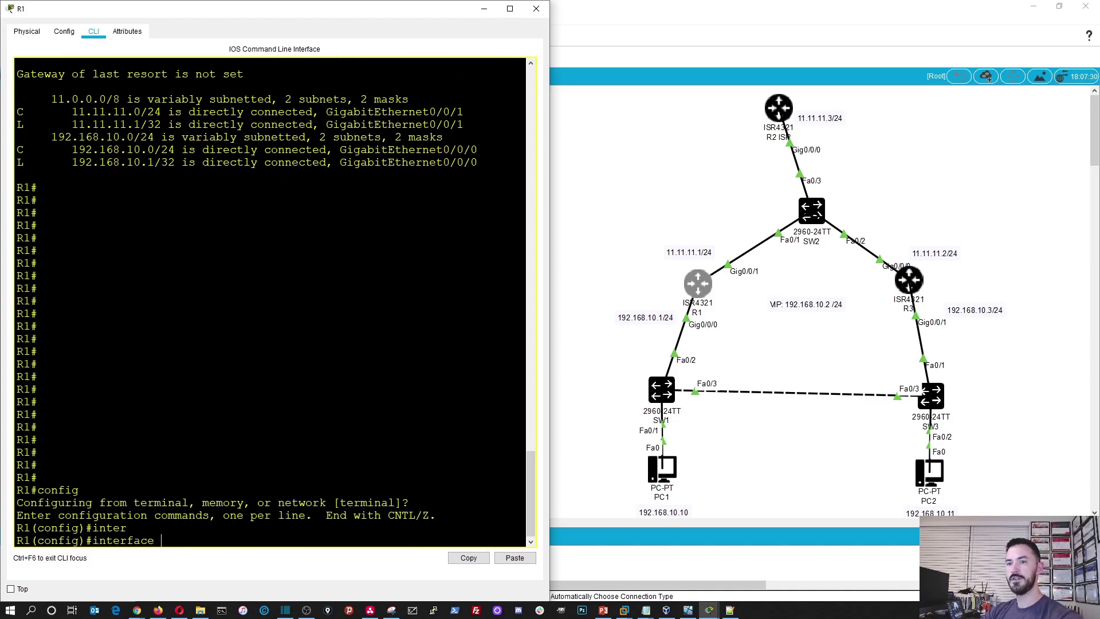
pyautogui.write('gig')
pyautogui.press('Tab')
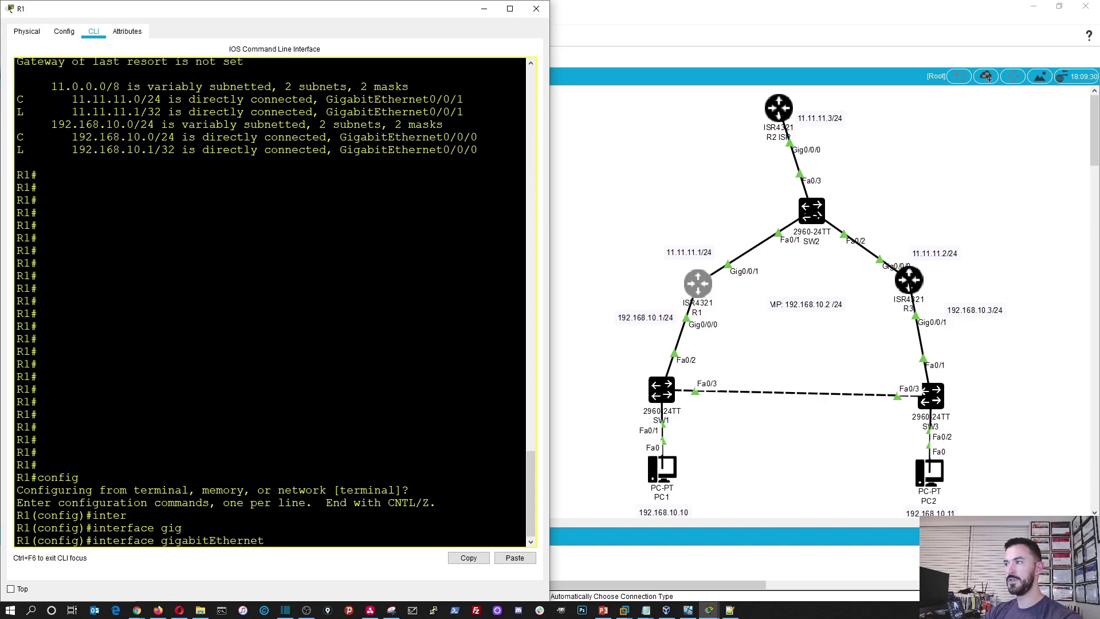
pyautogui.write('0/0/0')
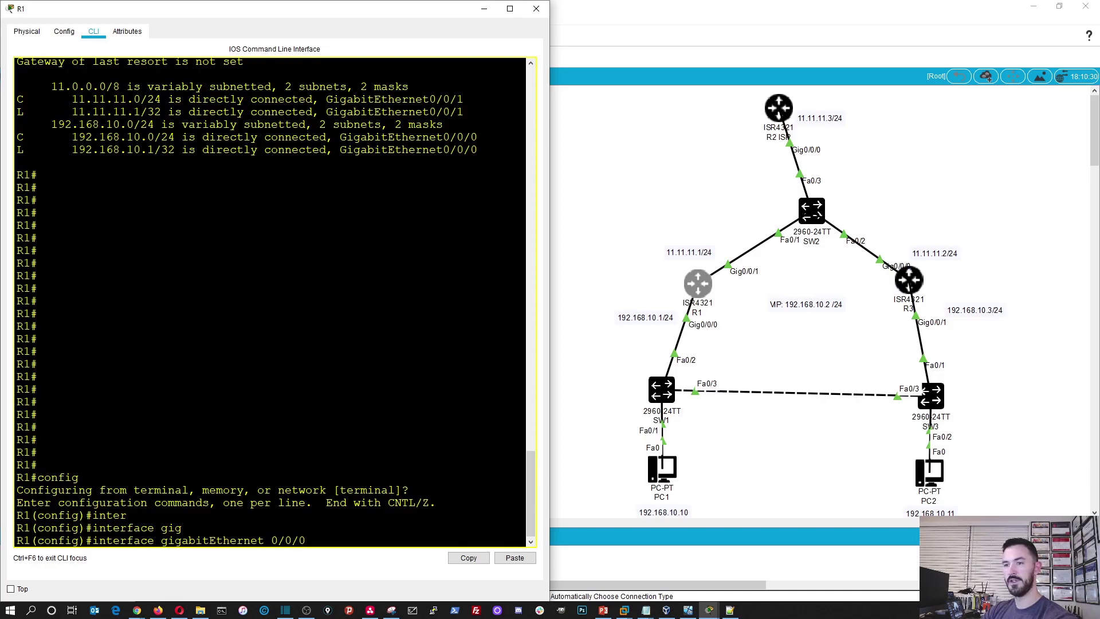
pyautogui.press('Return')
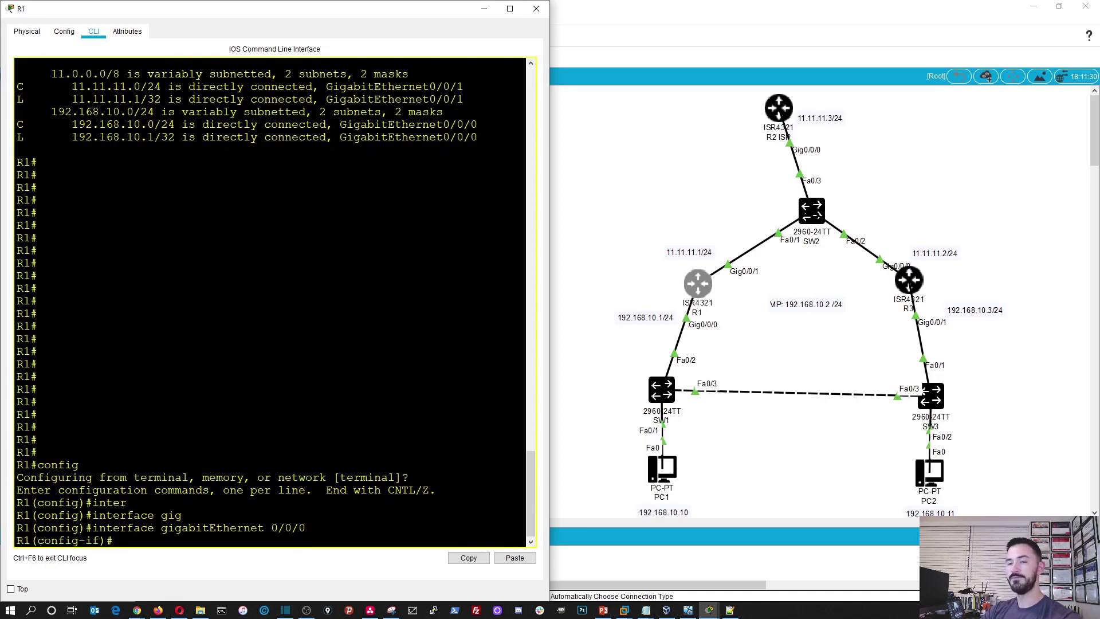
# Assign the HSRP group 1 virtual address on R1's interface with standby 1 ip 192.168.10.2.
pyautogui.write('st')
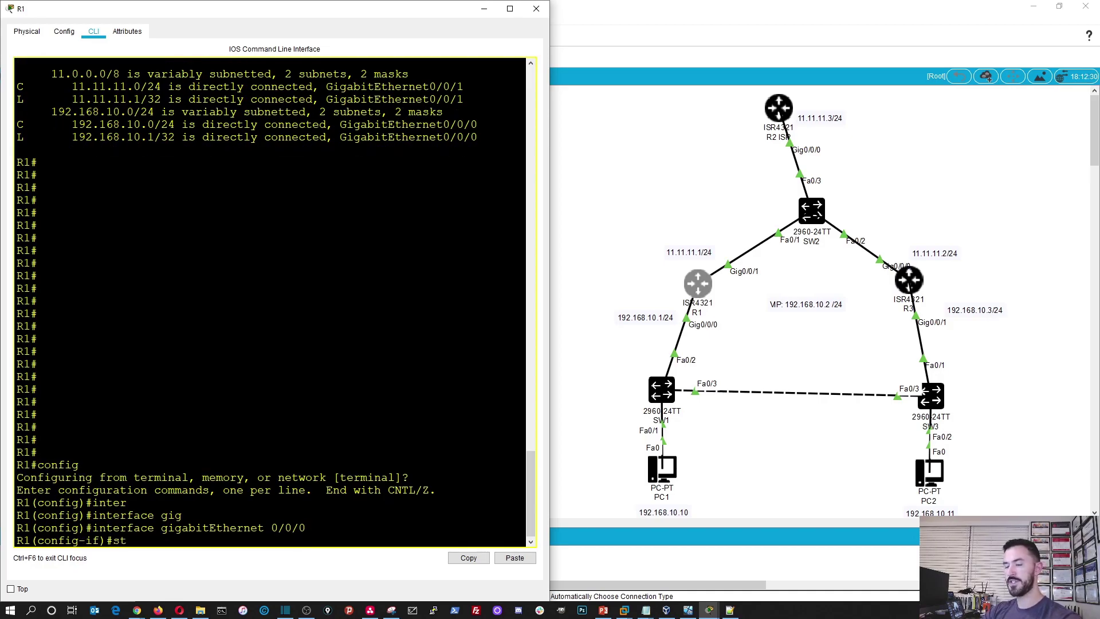
pyautogui.press('Tab')
pyautogui.write('1 ')
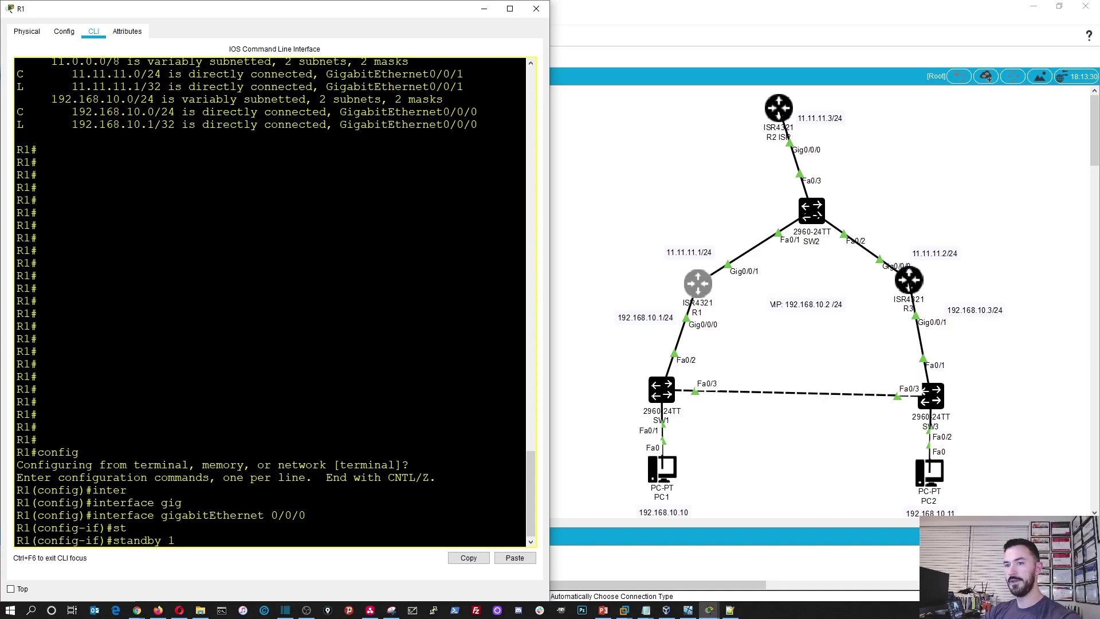
pyautogui.write('ip')
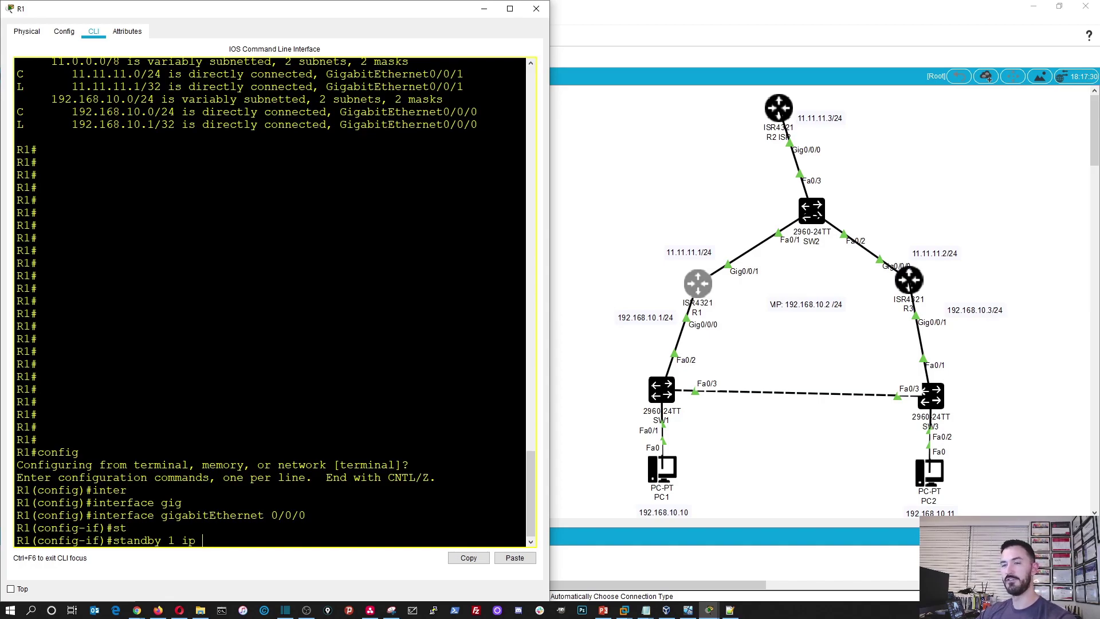
pyautogui.write(' 192.1')
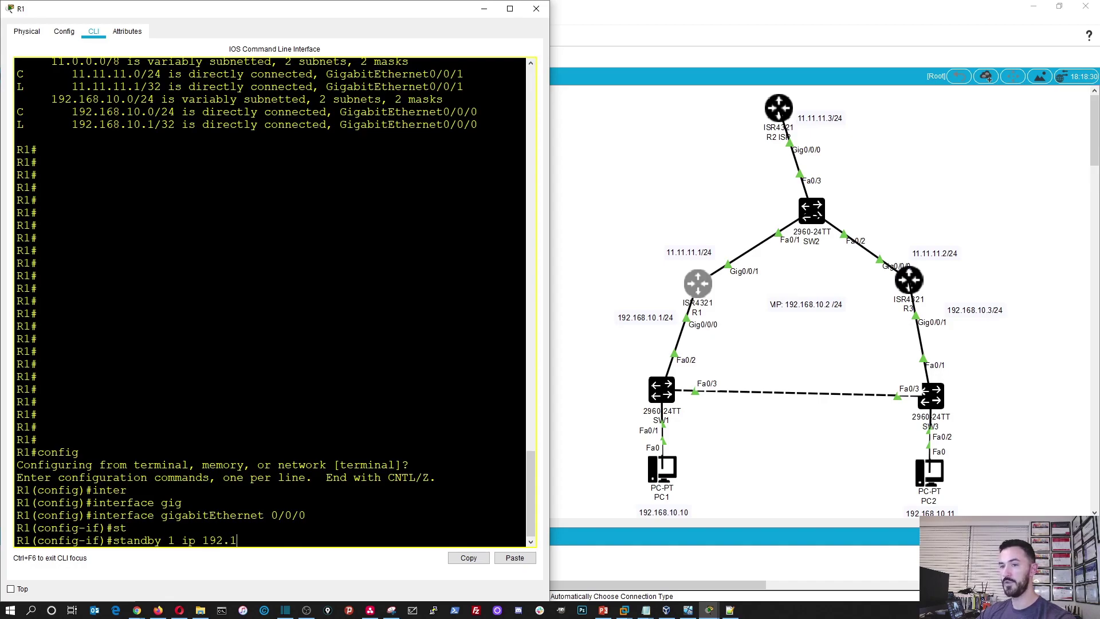
pyautogui.write('68.10.')
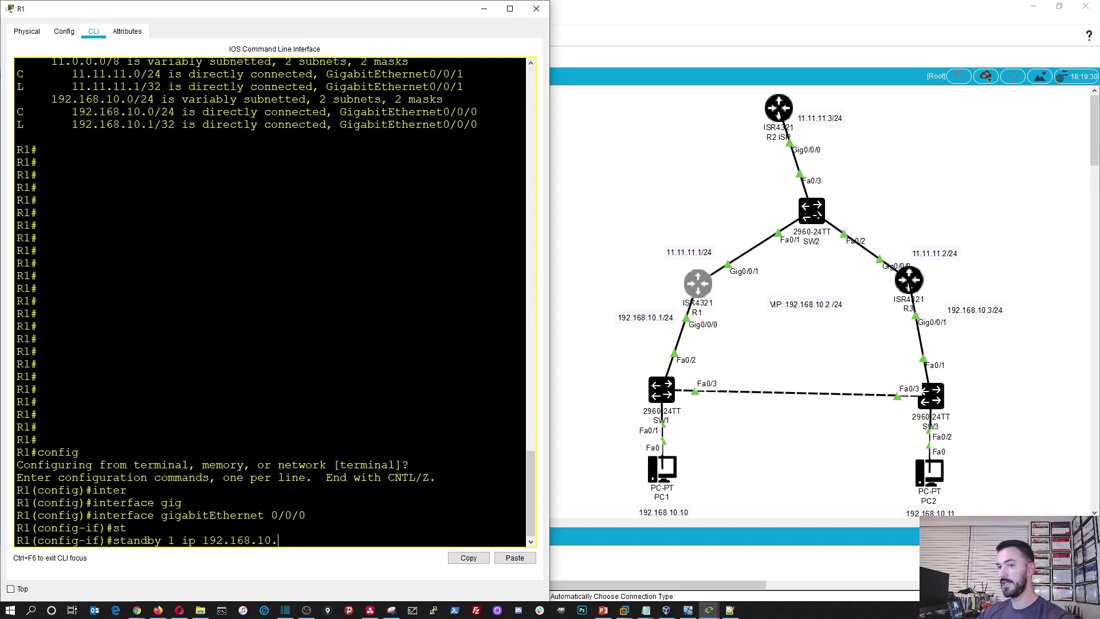
pyautogui.write('2')
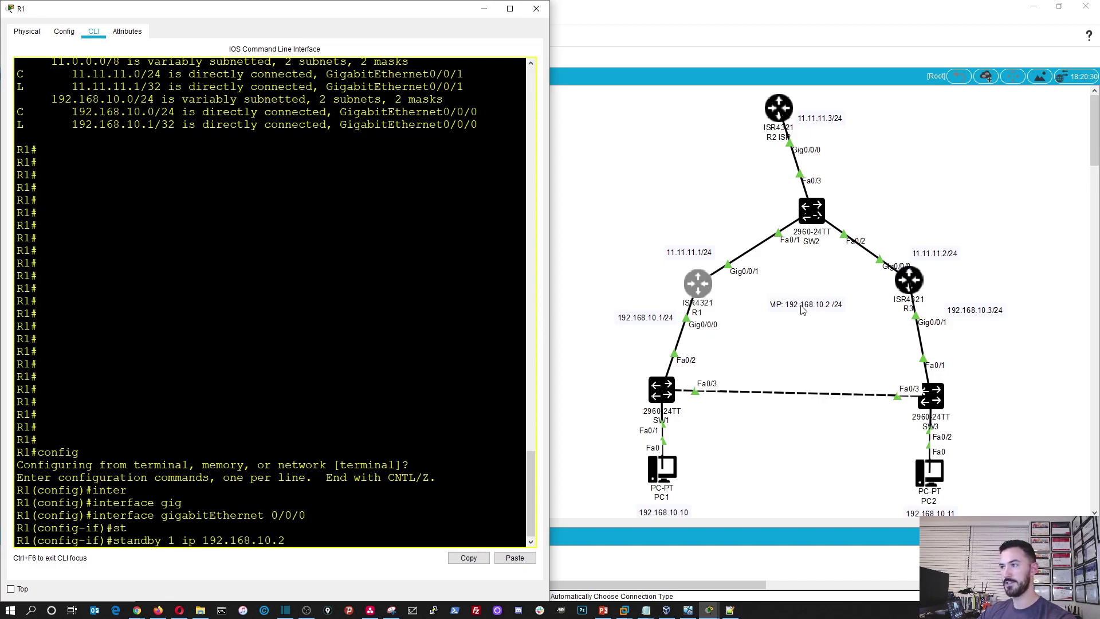
pyautogui.press('Return')
# Set R1's HSRP group 1 priority with standby 1 priority 150.
pyautogui.write('st')
pyautogui.press('Tab')
pyautogui.write('1 pro')
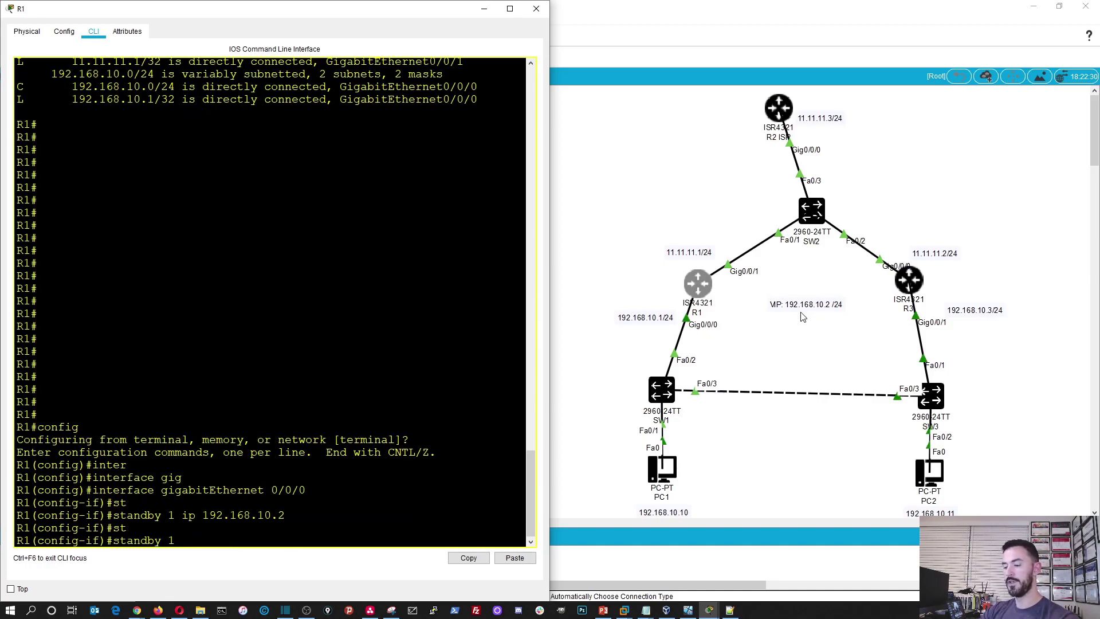
pyautogui.press('Tab')
pyautogui.press('BackSpace')
pyautogui.press('Tab')
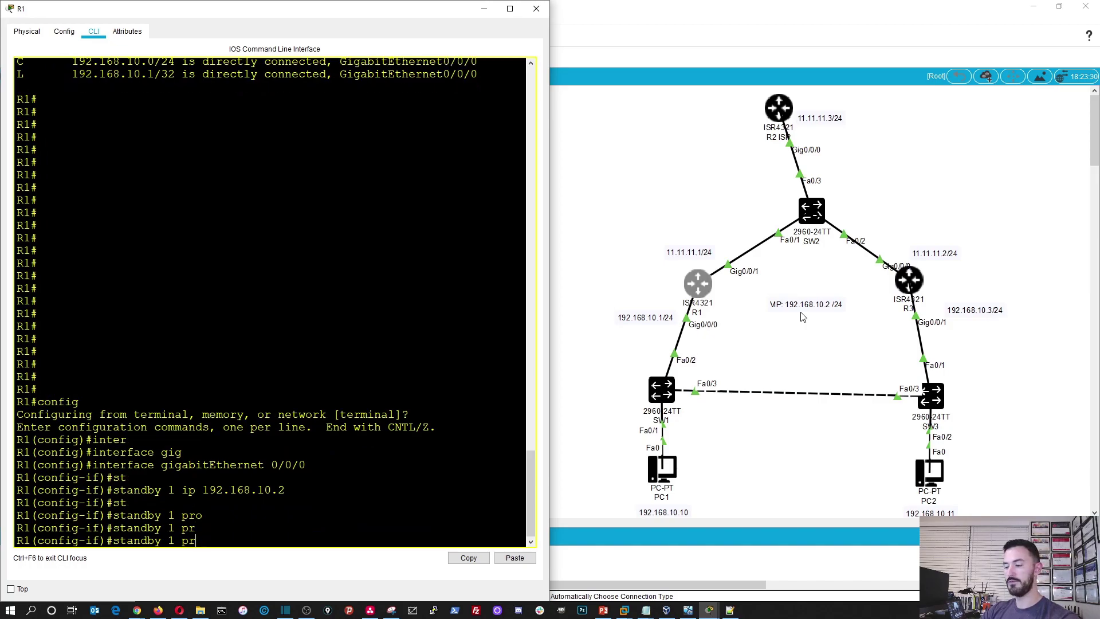
pyautogui.write('i')
pyautogui.press('Tab')
pyautogui.write('150')
pyautogui.press('Return')
pyautogui.press('Return')
pyautogui.press('Return')
# Save R1's HSRP configuration with do wr.
pyautogui.write('do wr')
pyautogui.press('Return')
pyautogui.press('Return')
pyautogui.press('Return')
pyautogui.press('Return')
pyautogui.press('Return')
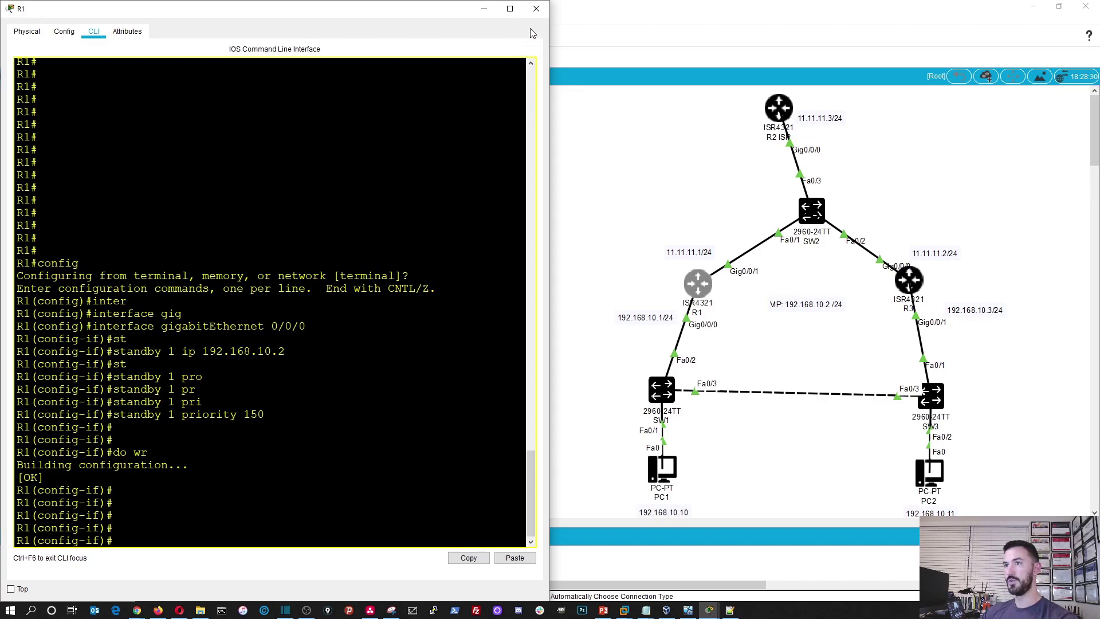
# Close R1's window and move the HSRP LAB 2020 note further down and right in the workspace.
pyautogui.click(536, 9)
pyautogui.moveTo(273, 220); pyautogui.dragTo(360, 318)
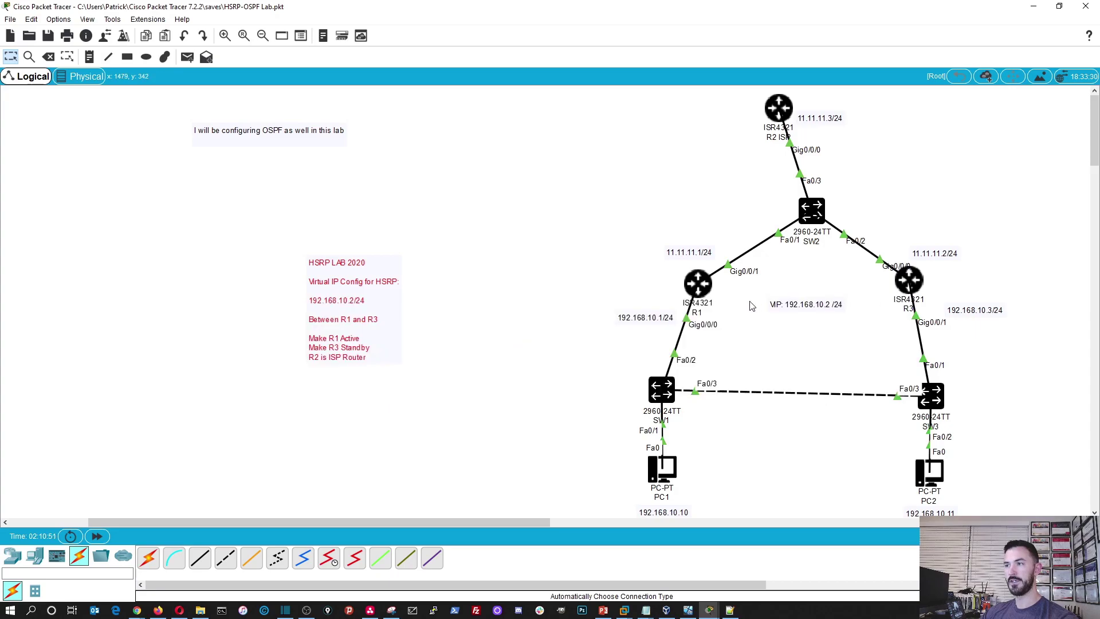
# Open R3's command line beside the topology and bring it to its privileged prompt.
pyautogui.click(909, 282)
pyautogui.moveTo(544, 128); pyautogui.dragTo(1, 144)
pyautogui.press('Escape')
pyautogui.press('Return')
pyautogui.press('Return')
pyautogui.press('Return')
pyautogui.press('Return')
pyautogui.press('Return')
pyautogui.press('Return')
pyautogui.press('Return')
pyautogui.press('Return')
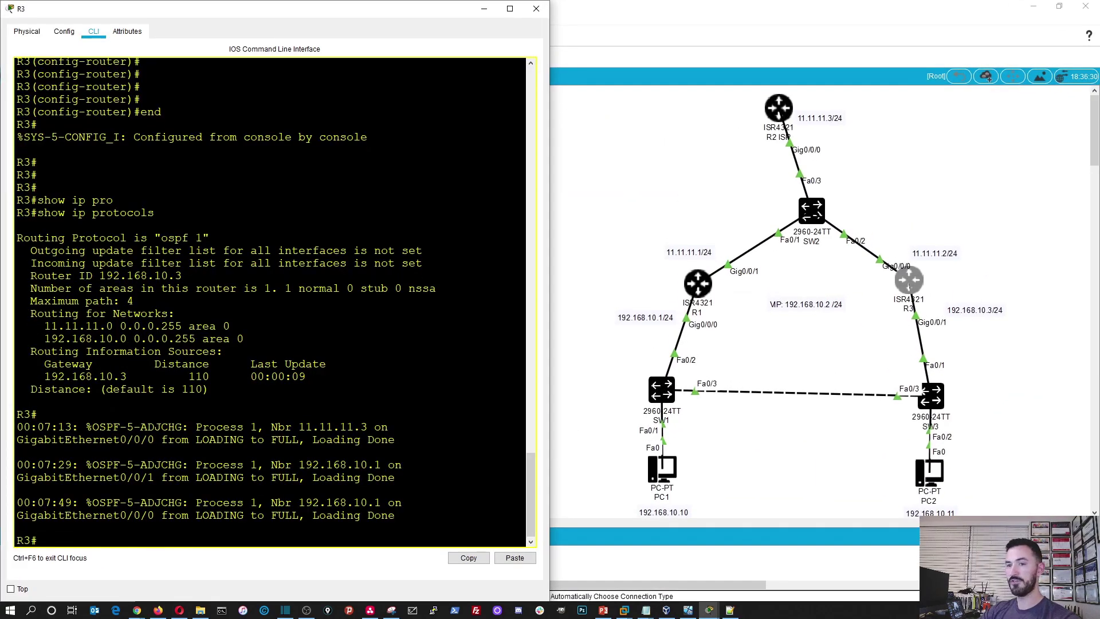
# Enter global configuration mode on R3 with configure t and select interface gig 0/0/1.
pyautogui.write('confi')
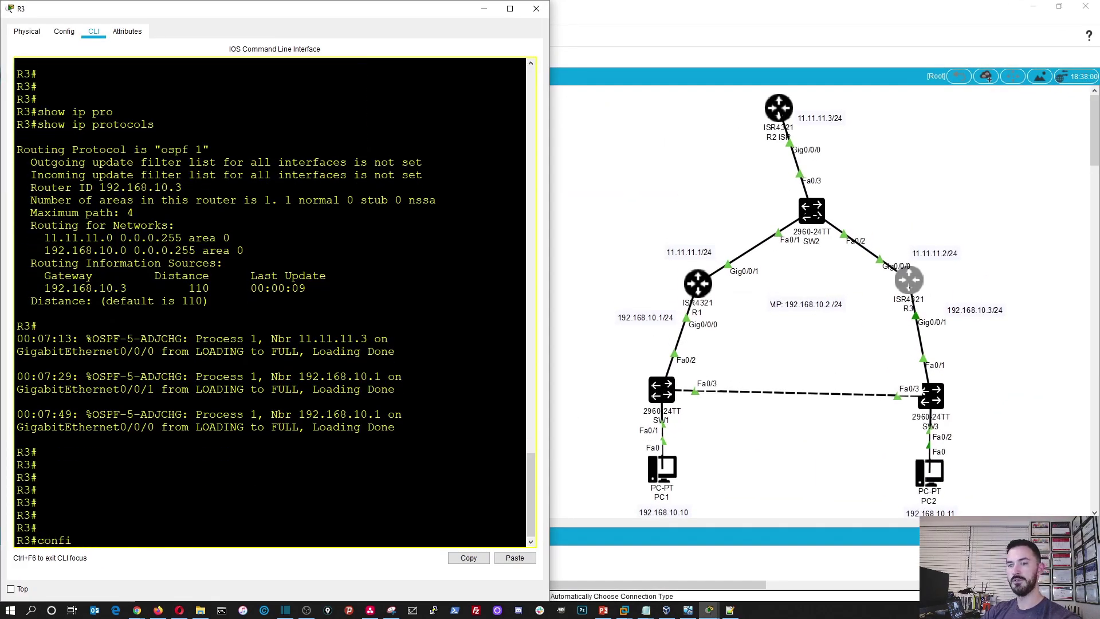
pyautogui.press('BackSpace')
pyautogui.press('Tab')
pyautogui.write('t')
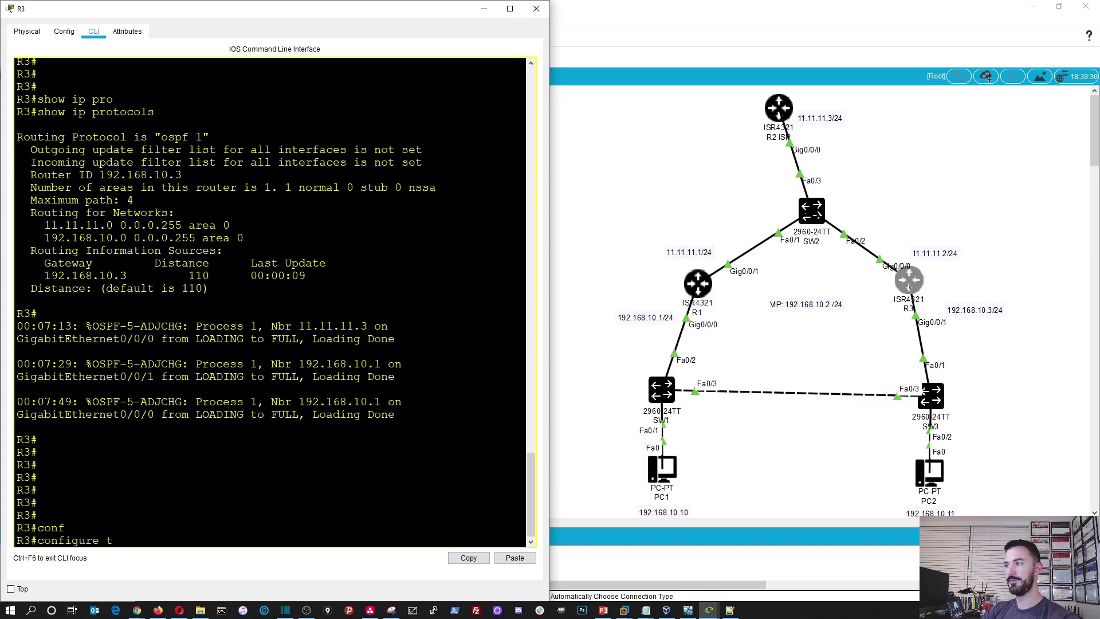
pyautogui.press('Return')
pyautogui.write('ig)#i')
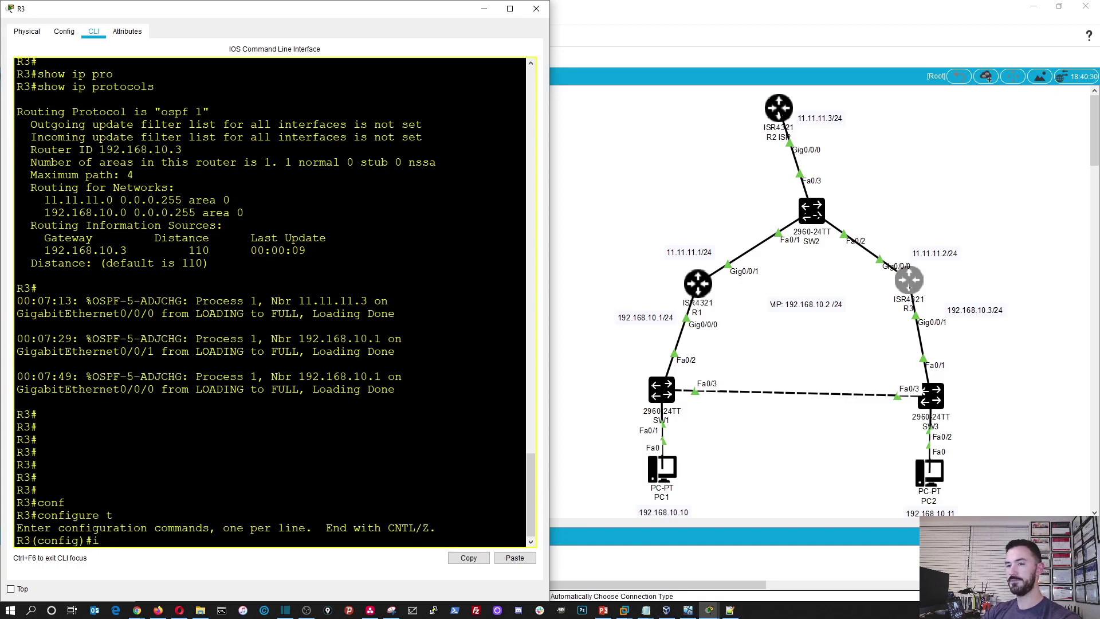
pyautogui.write('n')
pyautogui.press('Tab')
pyautogui.write('gig')
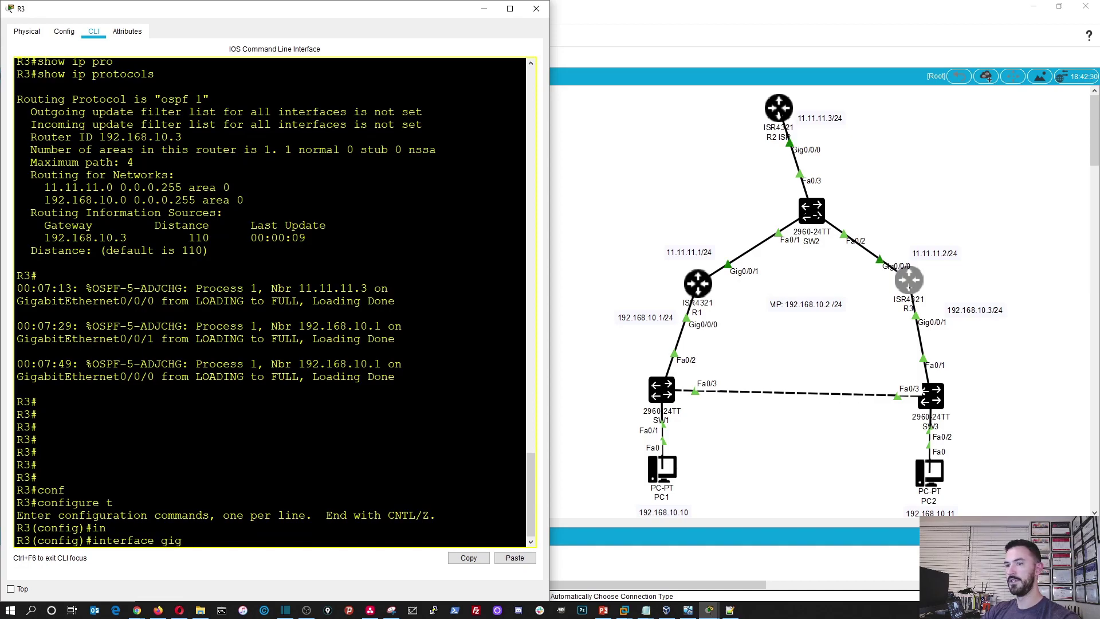
pyautogui.write(' 0/0-')
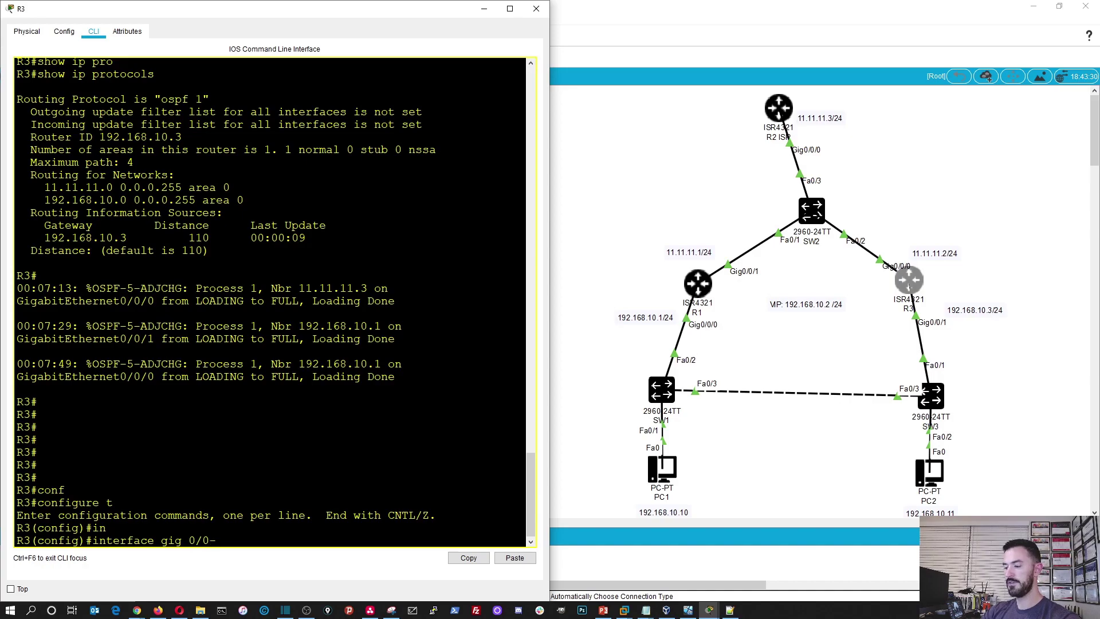
pyautogui.press('BackSpace')
pyautogui.write('/1')
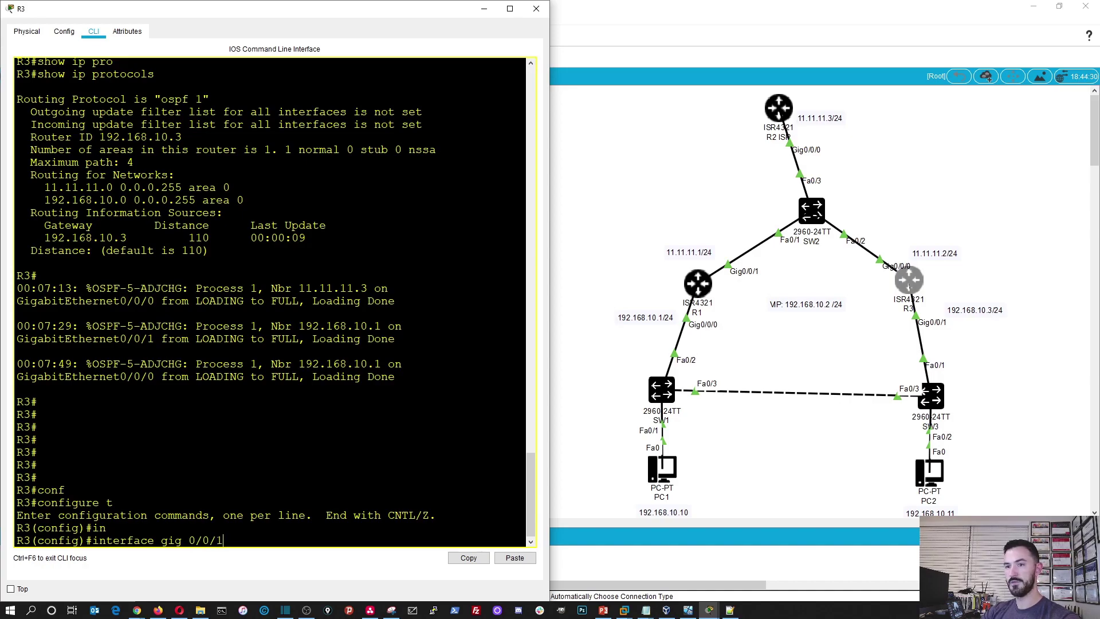
pyautogui.press('Return')
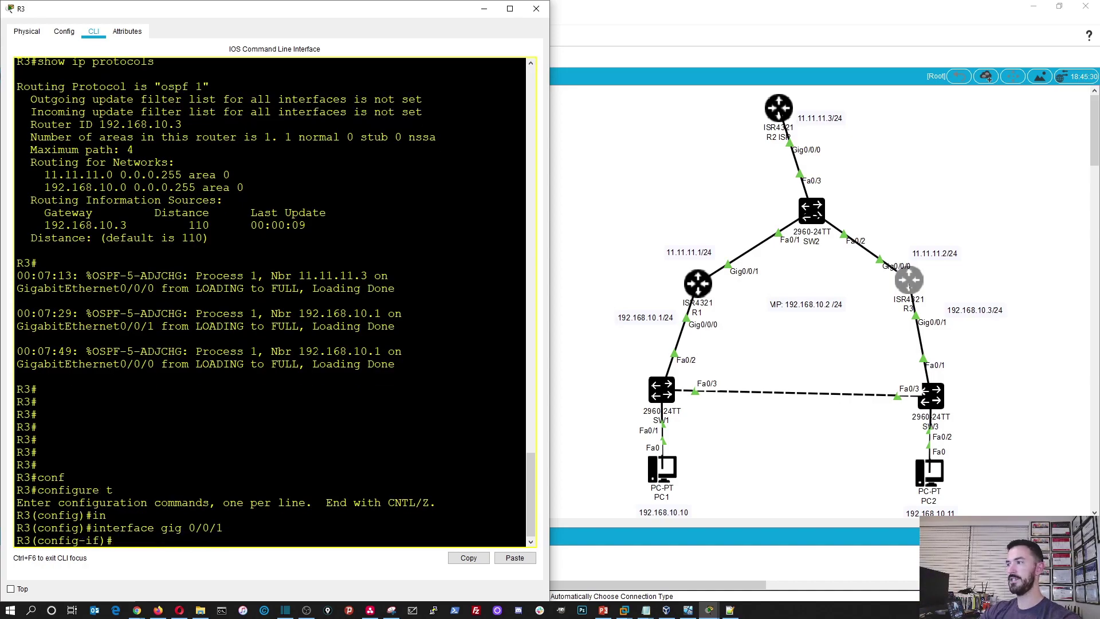
# Assign HSRP group 1 the virtual address on R3's interface with standby 1 ip 192.168.10.2.
pyautogui.write('st')
pyautogui.press('Tab')
pyautogui.write('1 192')
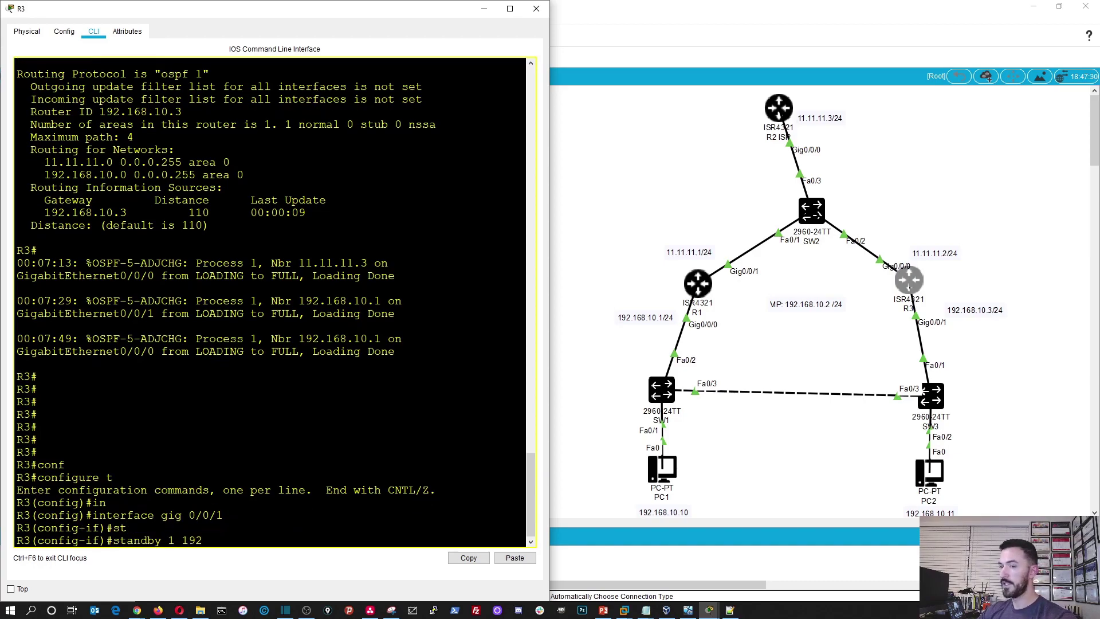
pyautogui.write('.168.10.2')
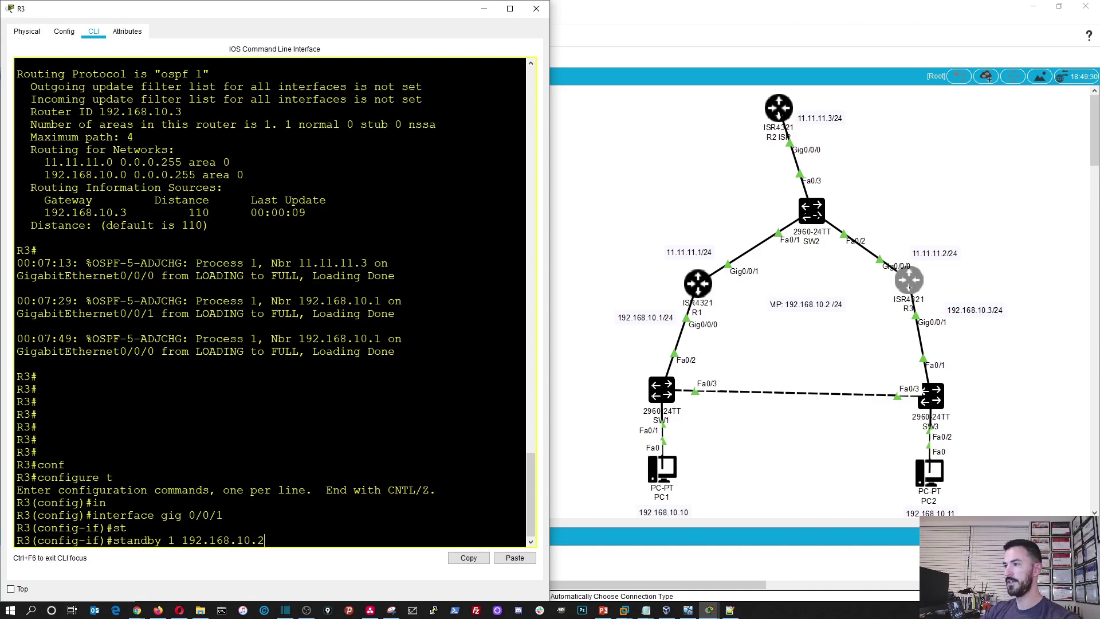
pyautogui.press('Return')
pyautogui.press('Up')
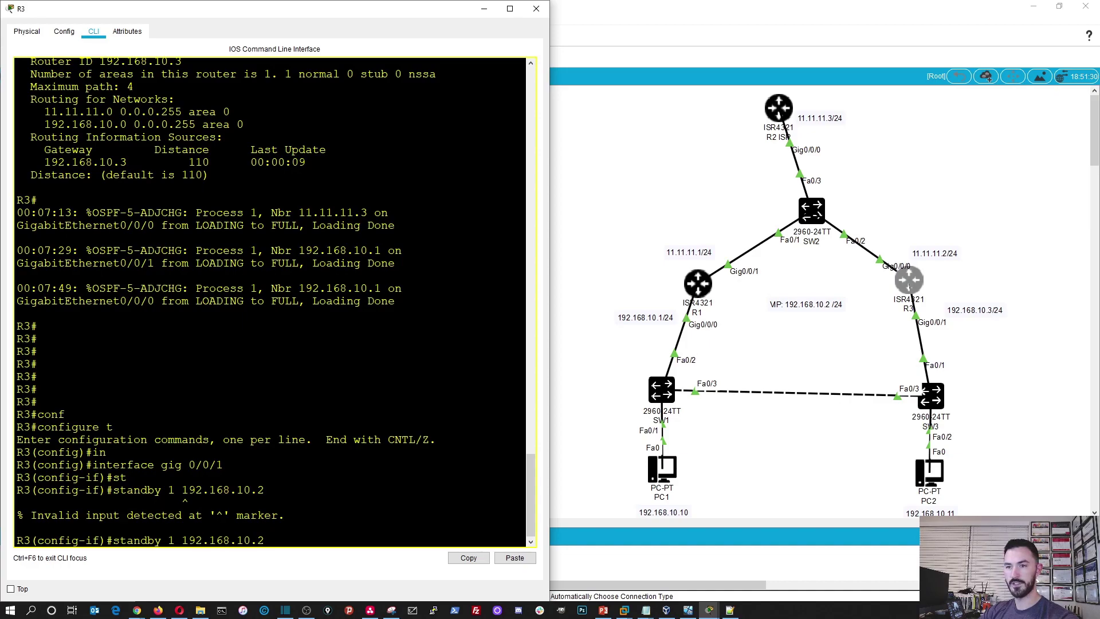
pyautogui.press('Left')
pyautogui.press('Left')
pyautogui.press('Left')
pyautogui.press('Left')
pyautogui.press('Left')
pyautogui.press('Left')
pyautogui.press('Left')
pyautogui.press('Left')
pyautogui.press('Left')
pyautogui.press('Left')
pyautogui.press('Left')
pyautogui.press('Left')
pyautogui.write('ip')
pyautogui.press('Return')
pyautogui.press('Return')
pyautogui.press('Return')
pyautogui.press('Return')
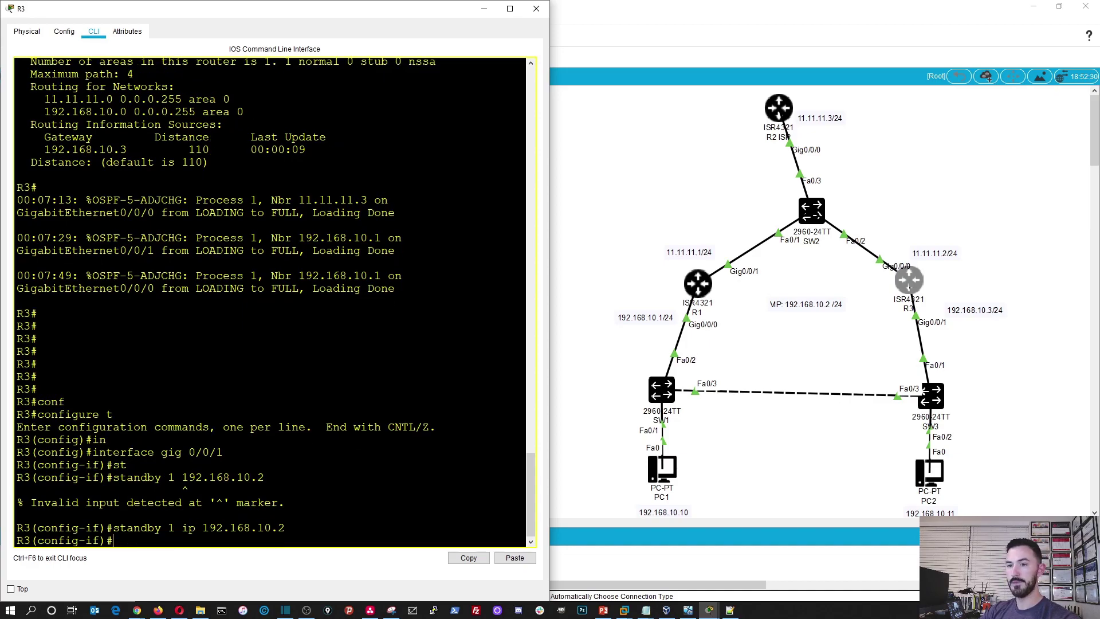
# Set R3's HSRP group 1 priority with standby 1 priority 100.
pyautogui.write('st')
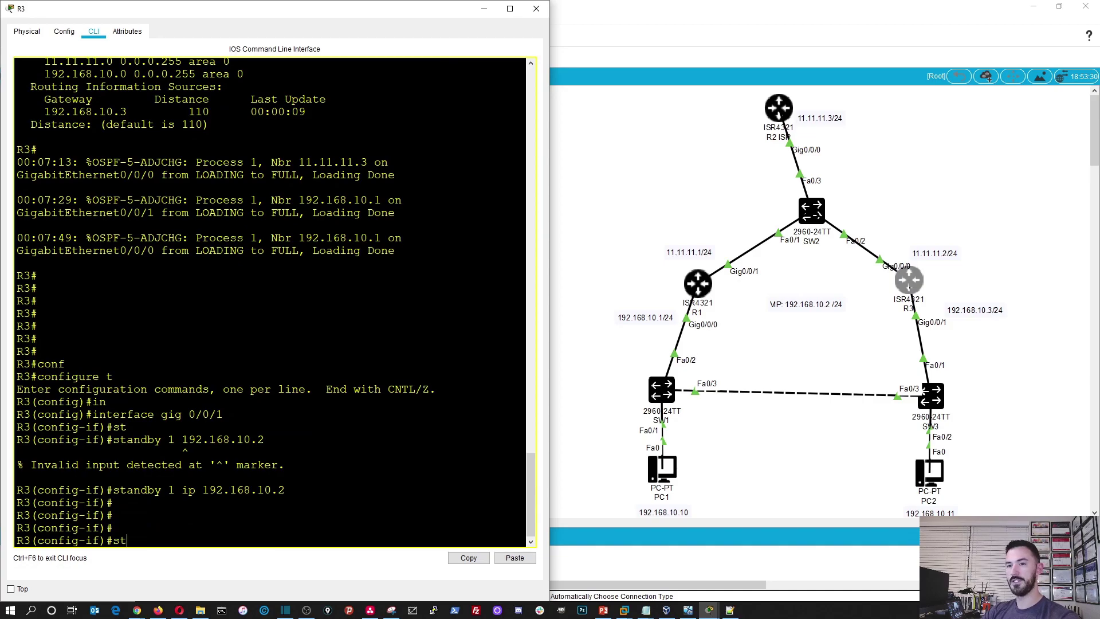
pyautogui.press('Tab')
pyautogui.write('1 pri')
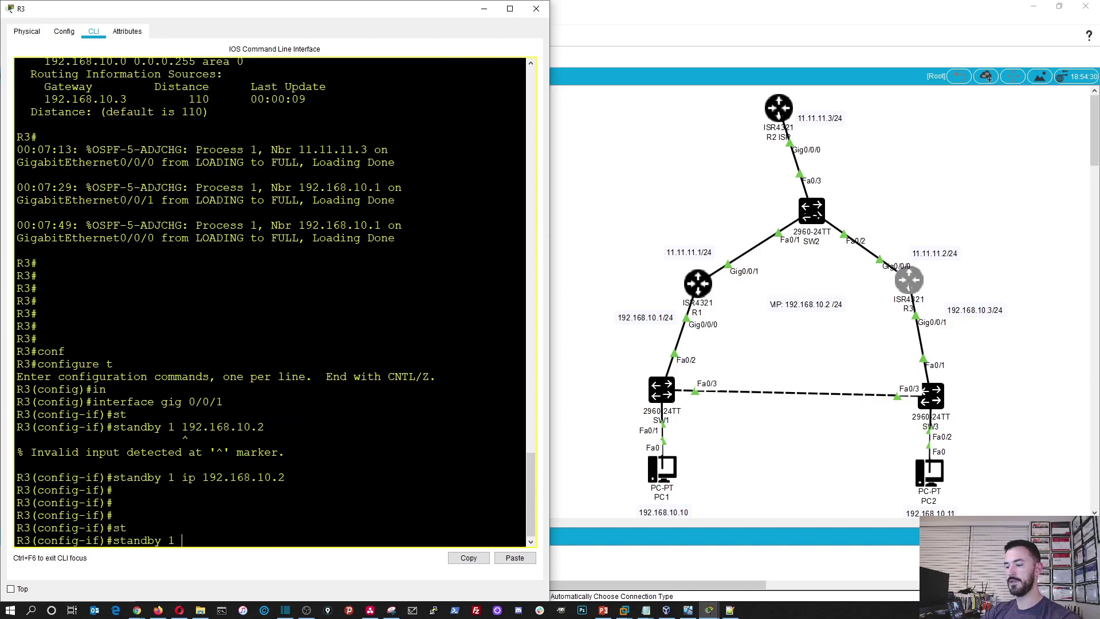
pyautogui.press('Tab')
pyautogui.write('100')
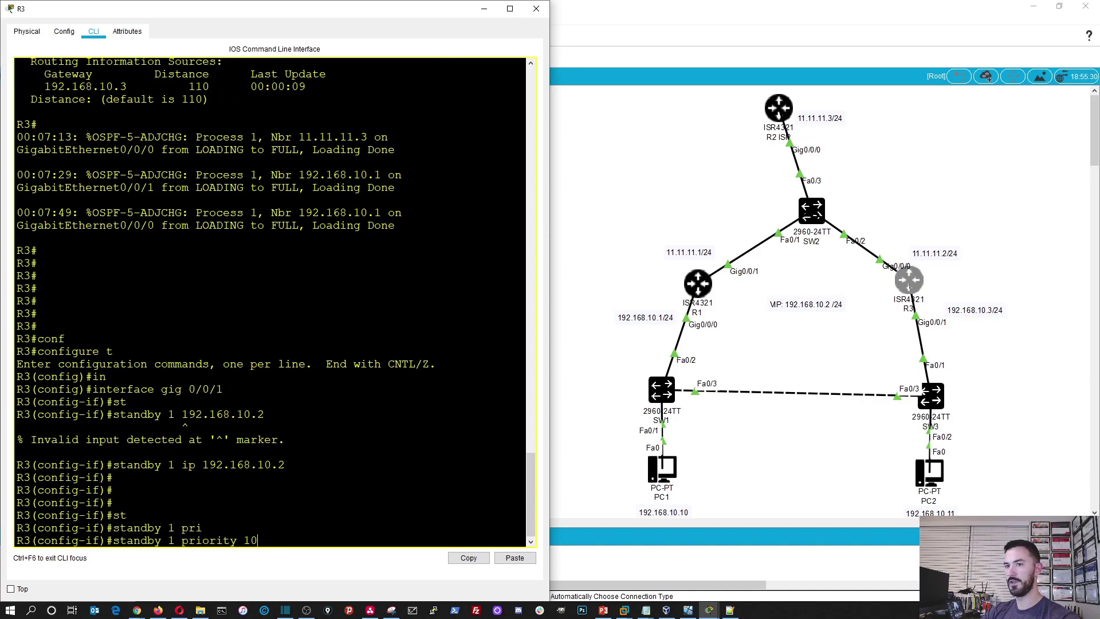
pyautogui.press('Return')
pyautogui.press('Return')
# Save R3's configuration with do wr and close its window.
pyautogui.write('do wr')
pyautogui.press('Return')
pyautogui.press('Return')
pyautogui.press('Return')
pyautogui.press('Return')
pyautogui.press('Return')
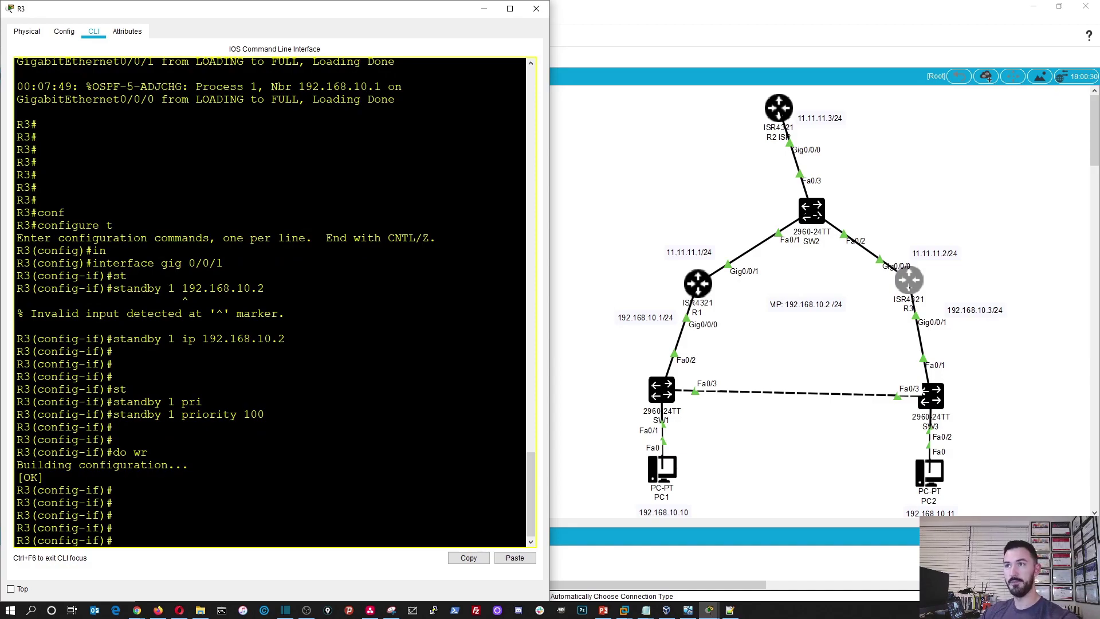
pyautogui.click(536, 8)
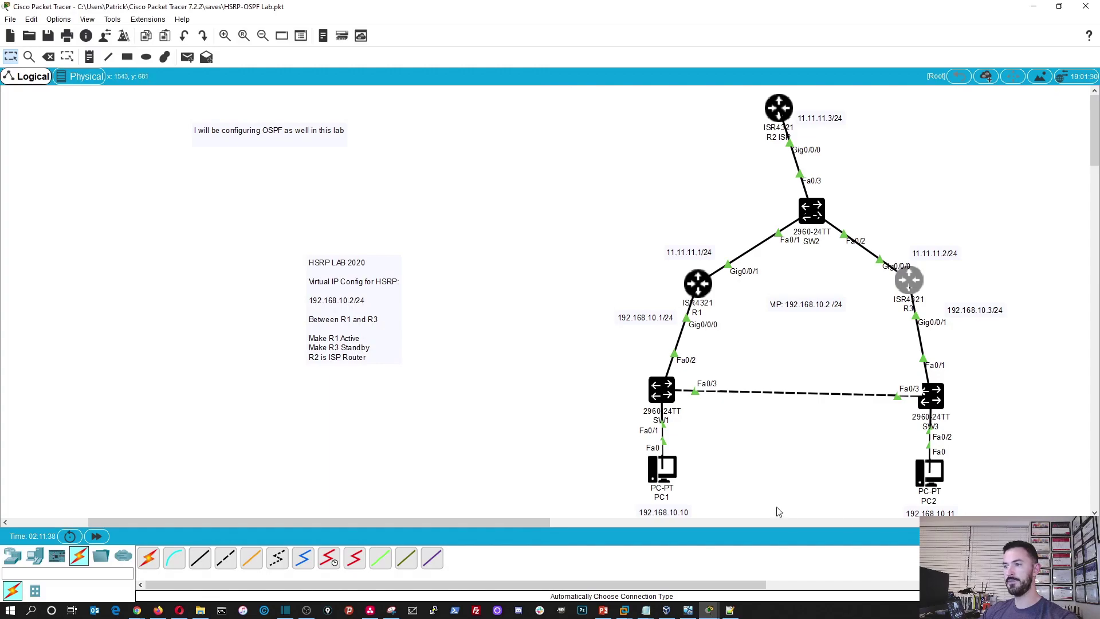
# Review PC1's IP configuration and default gateway with its window moved beside the topology, and close the configuration.
pyautogui.click(663, 470)
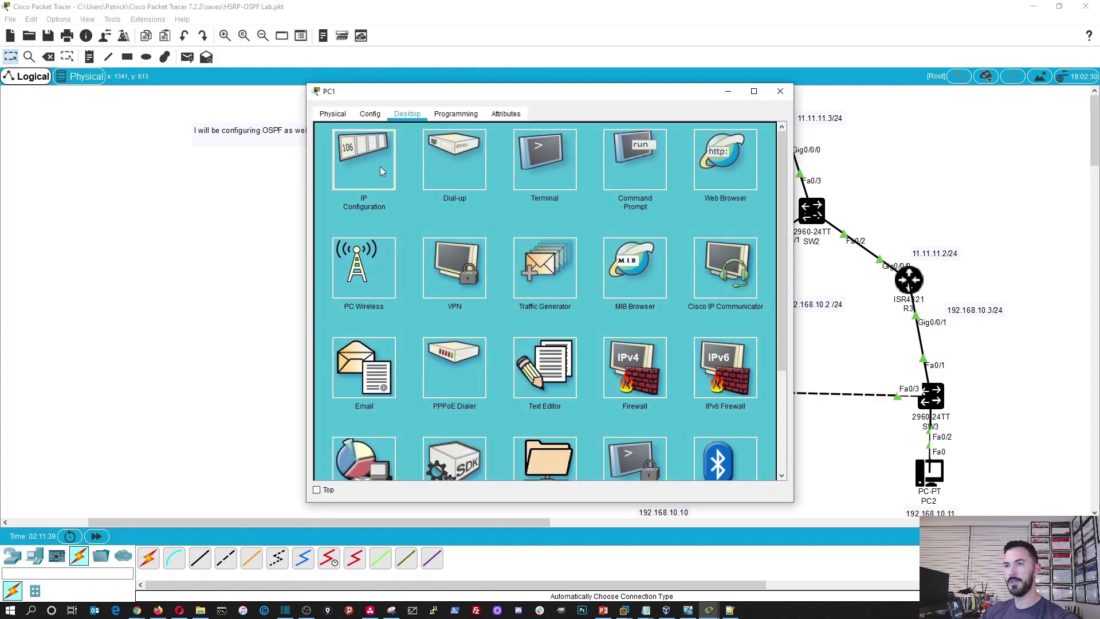
pyautogui.click(380, 166)
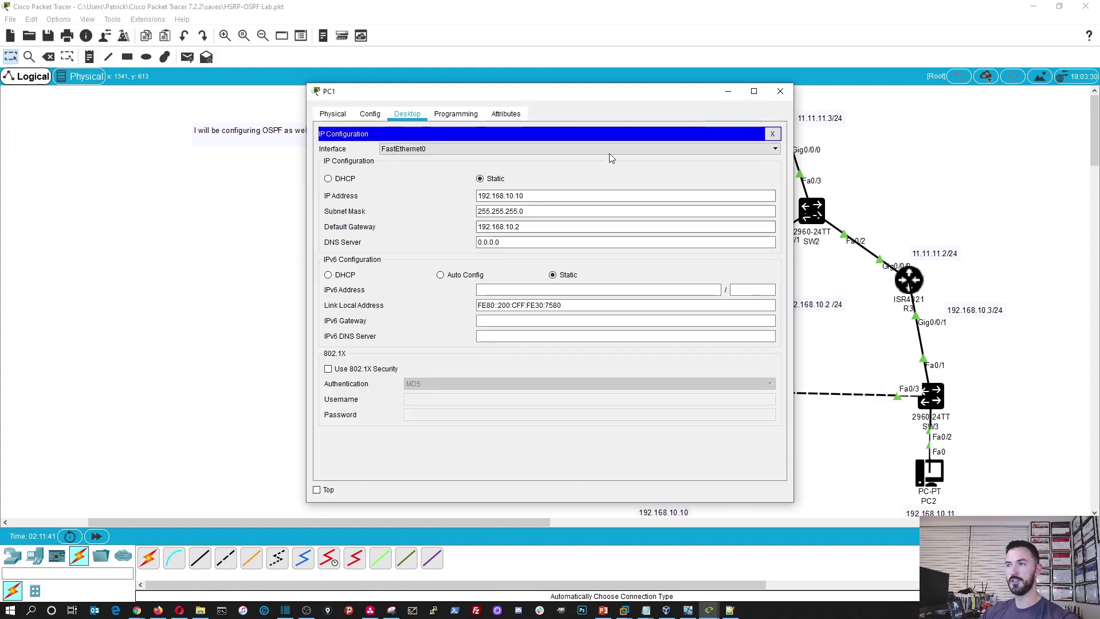
pyautogui.moveTo(630, 93); pyautogui.dragTo(381, 95)
pyautogui.click(278, 226)
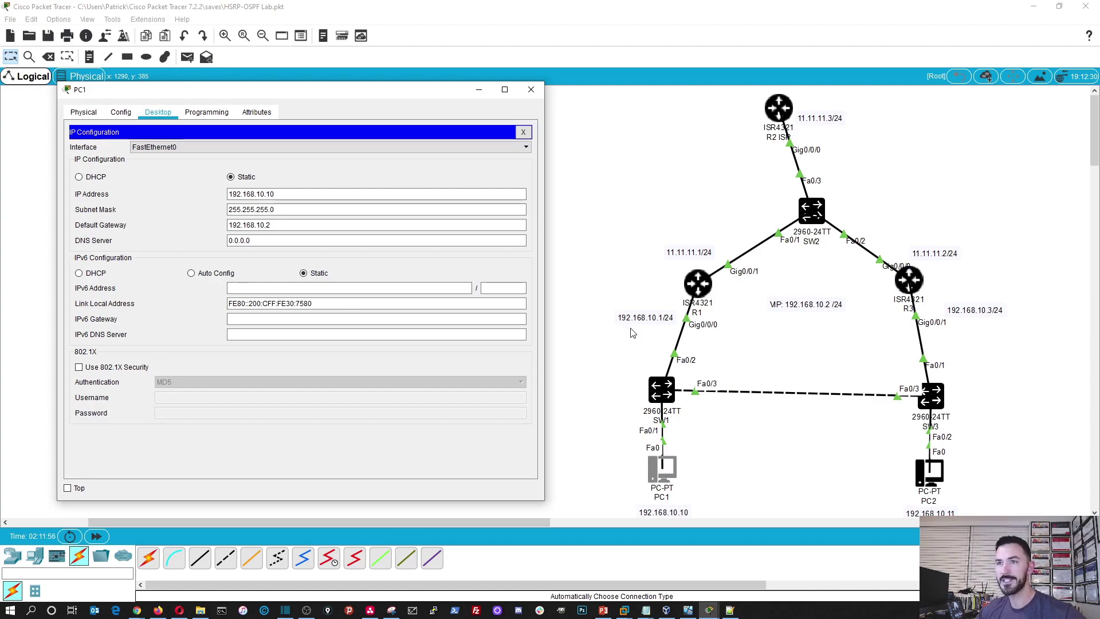
pyautogui.click(523, 132)
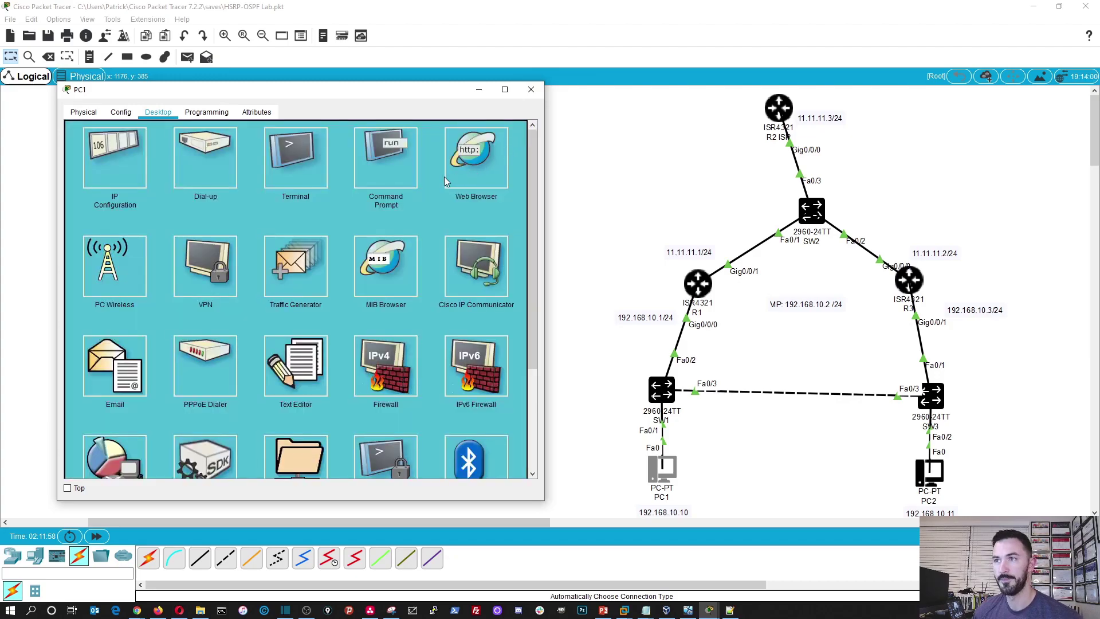
# Open PC1's command prompt, clear the old output from view with blank lines, and check its addressing with ipconfig.
pyautogui.click(400, 168)
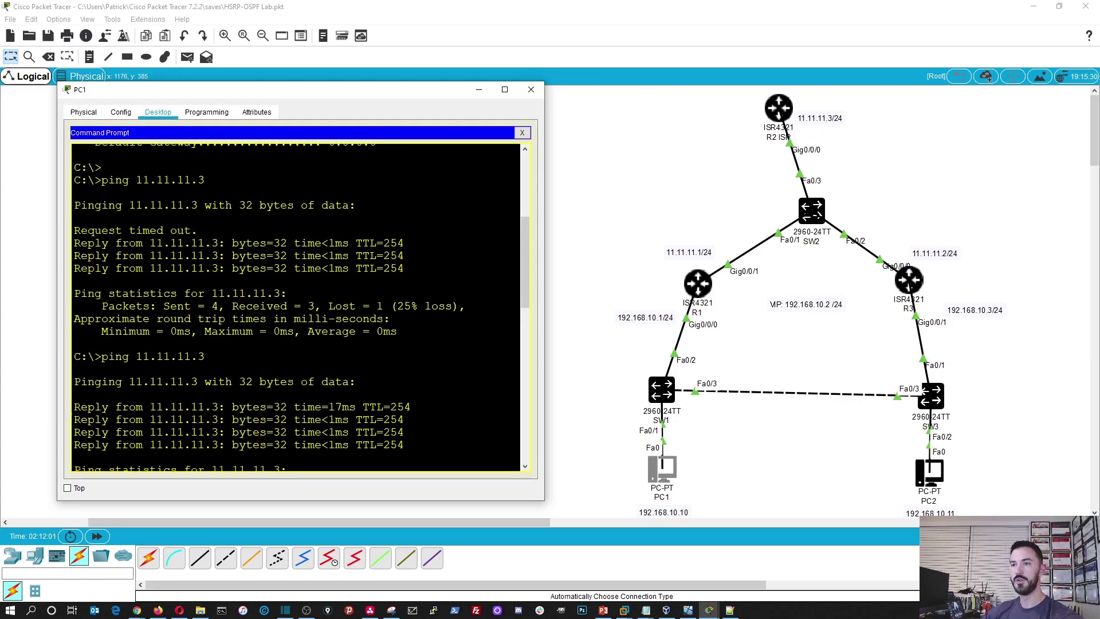
pyautogui.press('Return')
pyautogui.press('Return')
pyautogui.press('Return')
pyautogui.press('Return')
pyautogui.press('Return')
pyautogui.press('Return')
pyautogui.press('Return')
pyautogui.press('Return')
pyautogui.press('Return')
pyautogui.press('Return')
pyautogui.press('Return')
pyautogui.press('Return')
pyautogui.press('Return')
pyautogui.press('Return')
pyautogui.press('Return')
pyautogui.press('Return')
pyautogui.press('Return')
pyautogui.press('Return')
pyautogui.press('Return')
pyautogui.press('Return')
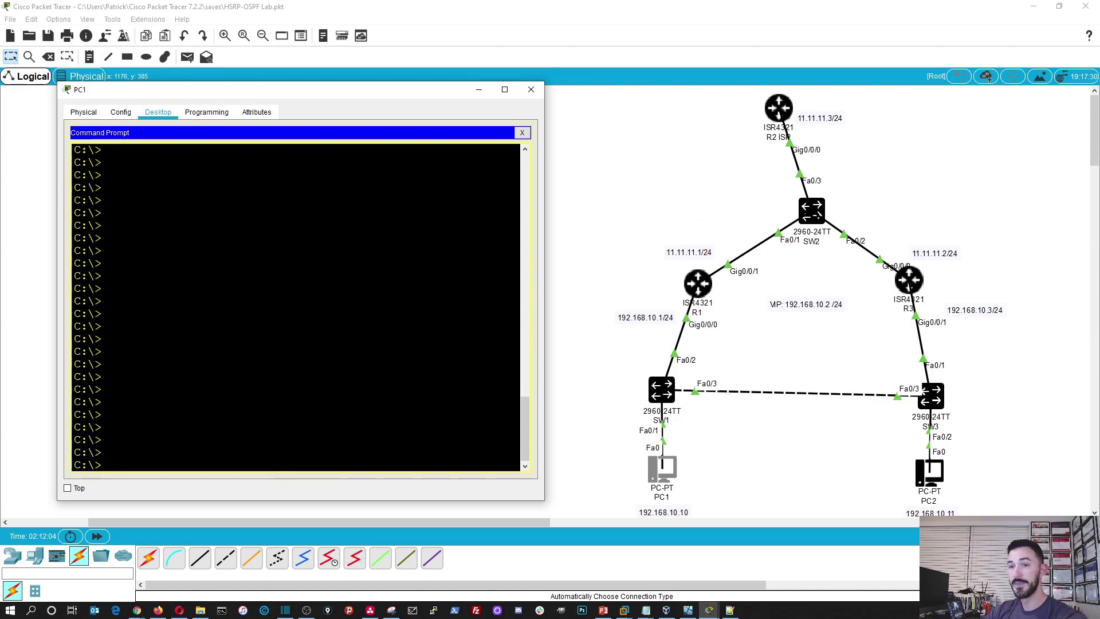
pyautogui.write('ipconfig')
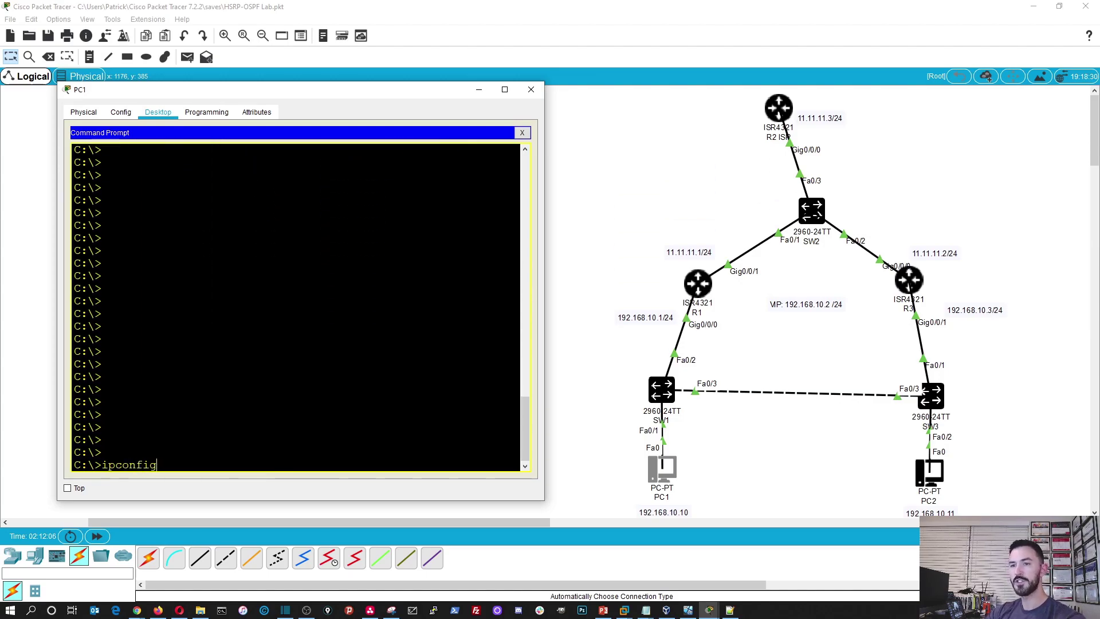
pyautogui.press('Return')
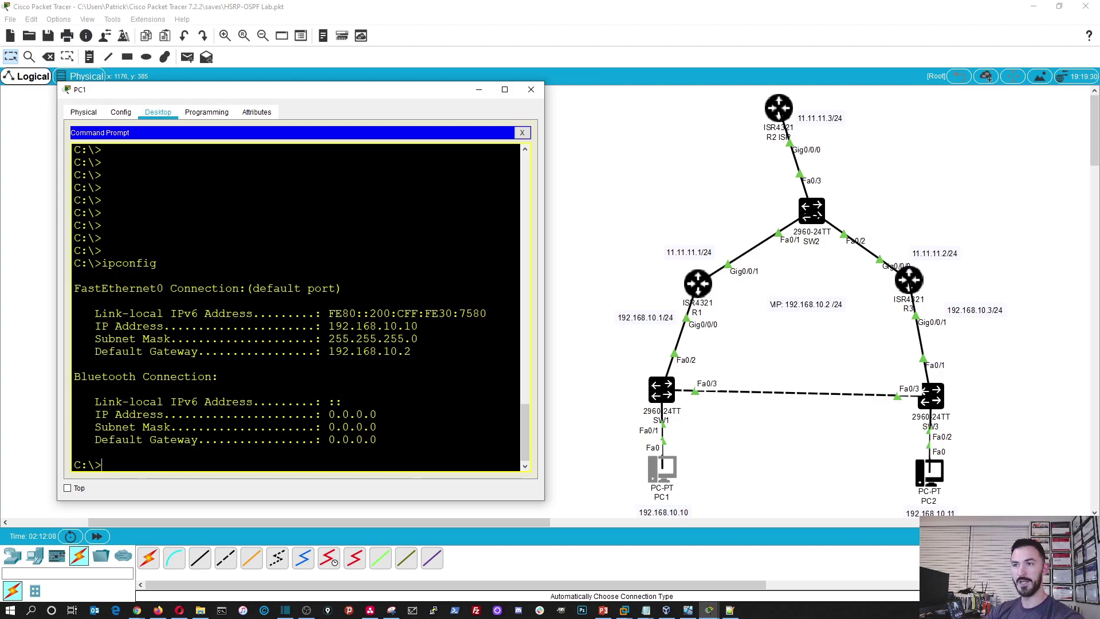
# Ping the ISP router at 11.11.11.3 from PC1 twice.
pyautogui.write('ping')
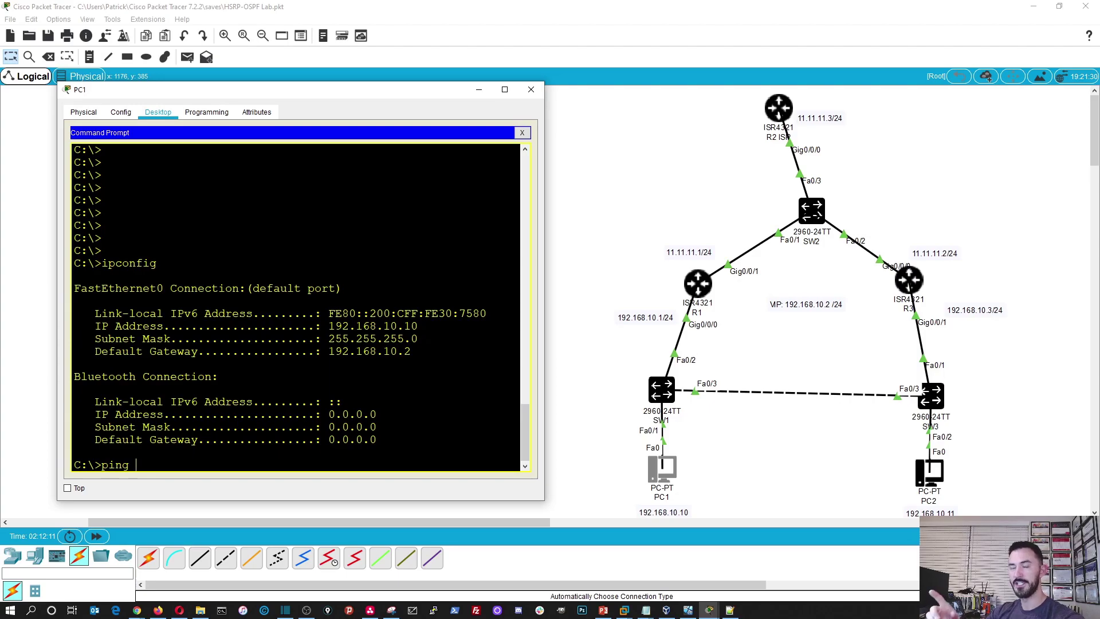
pyautogui.write(' 11.')
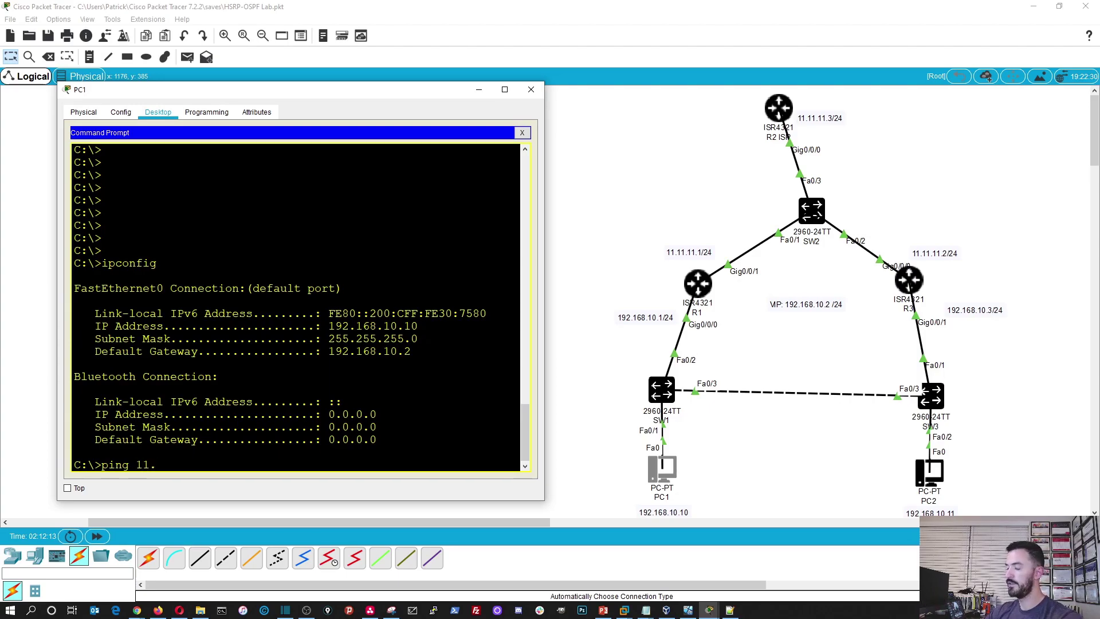
pyautogui.write('11.11.3')
pyautogui.press('Return')
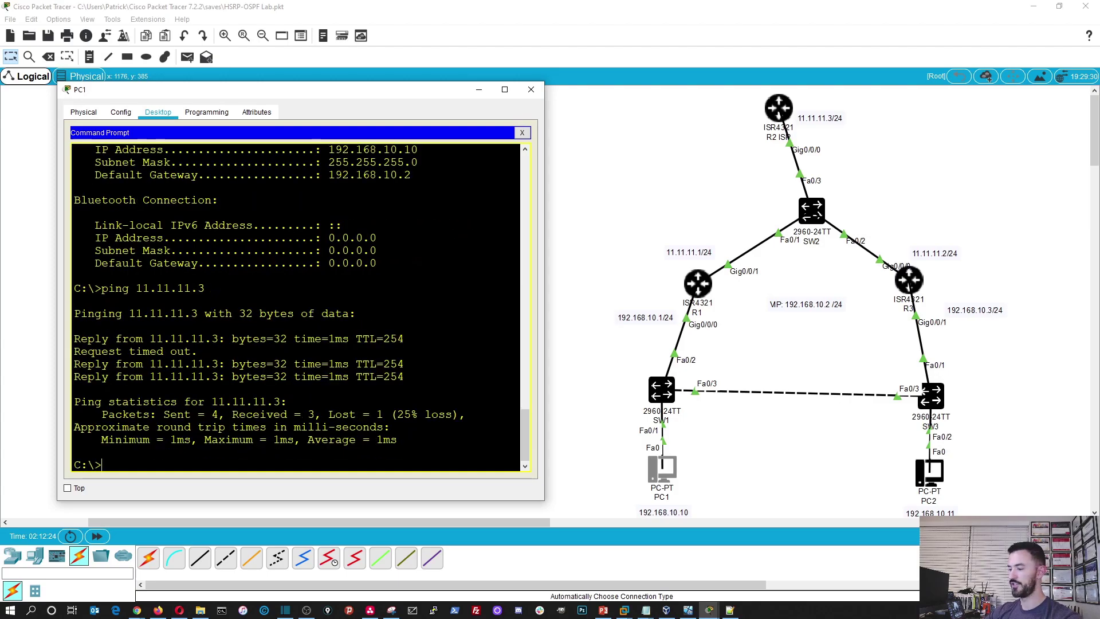
pyautogui.press('Up')
pyautogui.press('Return')
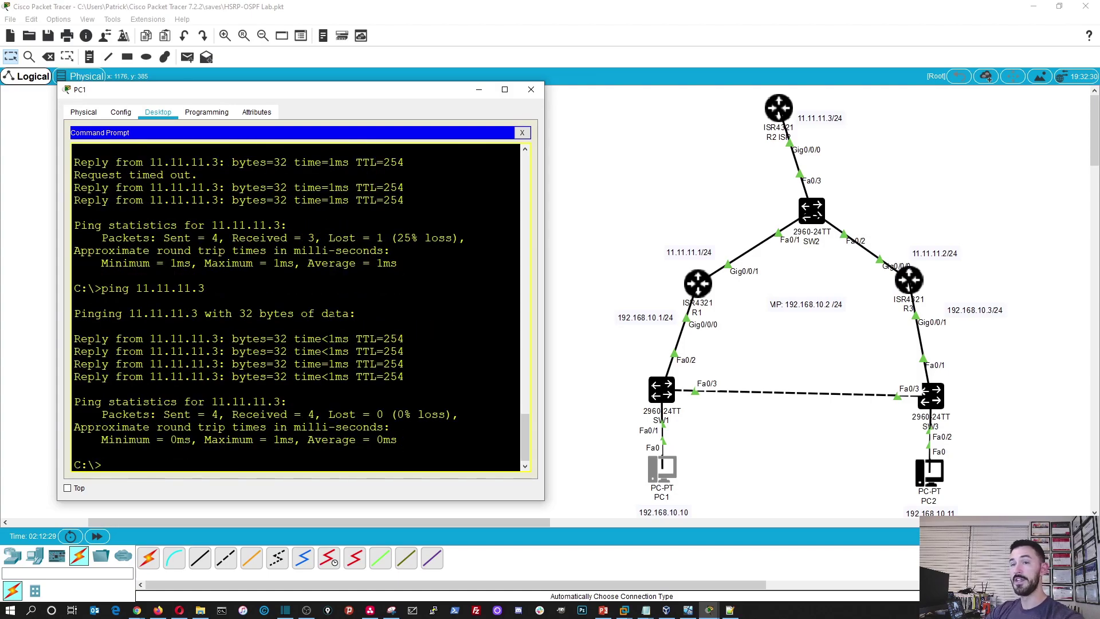
# Trace the route from PC1 with tracert 11.11.11.3 and examine the listed hops against the topology.
pyautogui.write('tr')
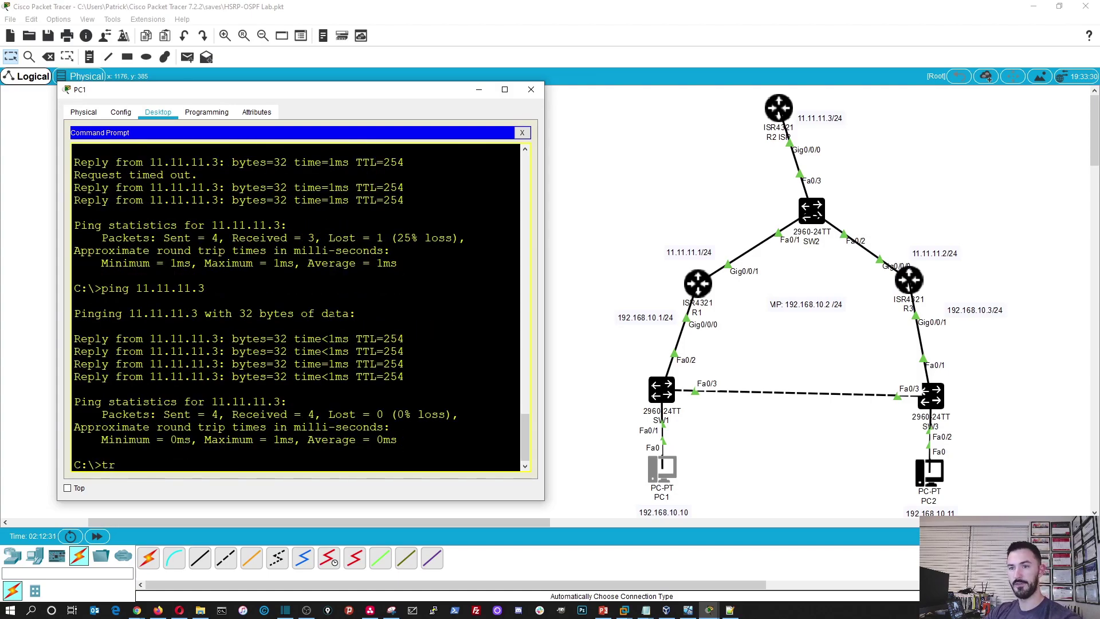
pyautogui.write('acert')
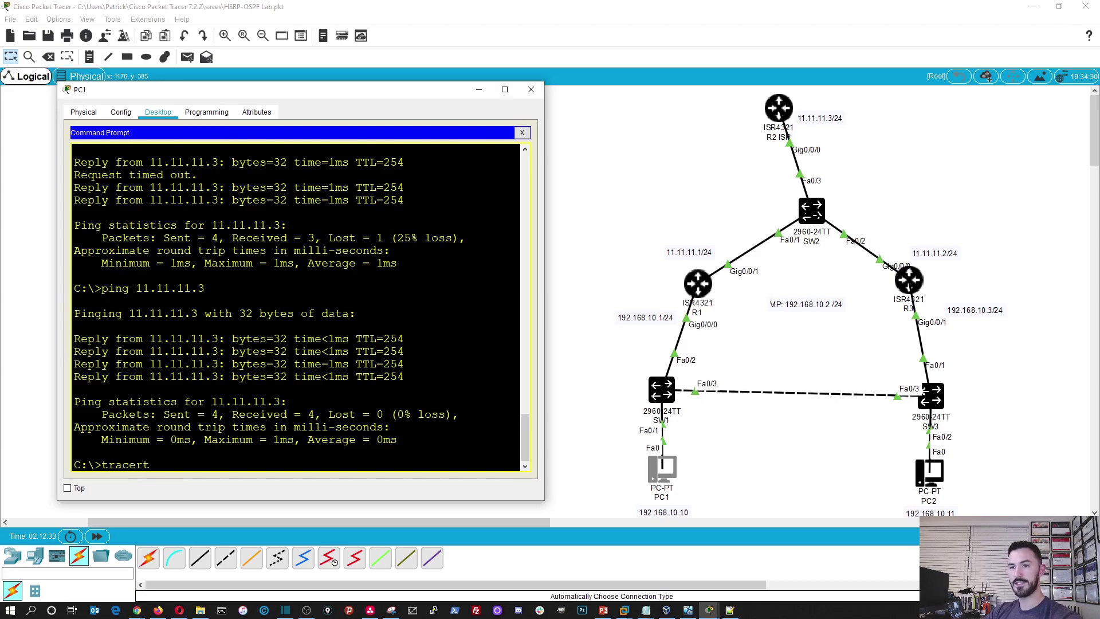
pyautogui.write(' 11.11.11.')
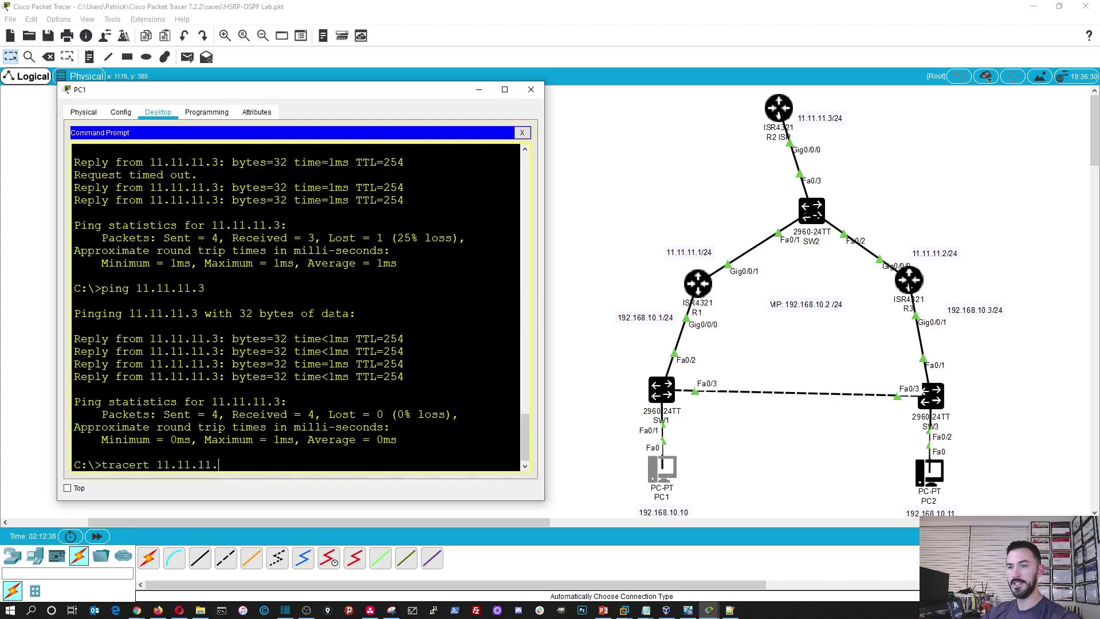
pyautogui.write('3')
pyautogui.press('Return')
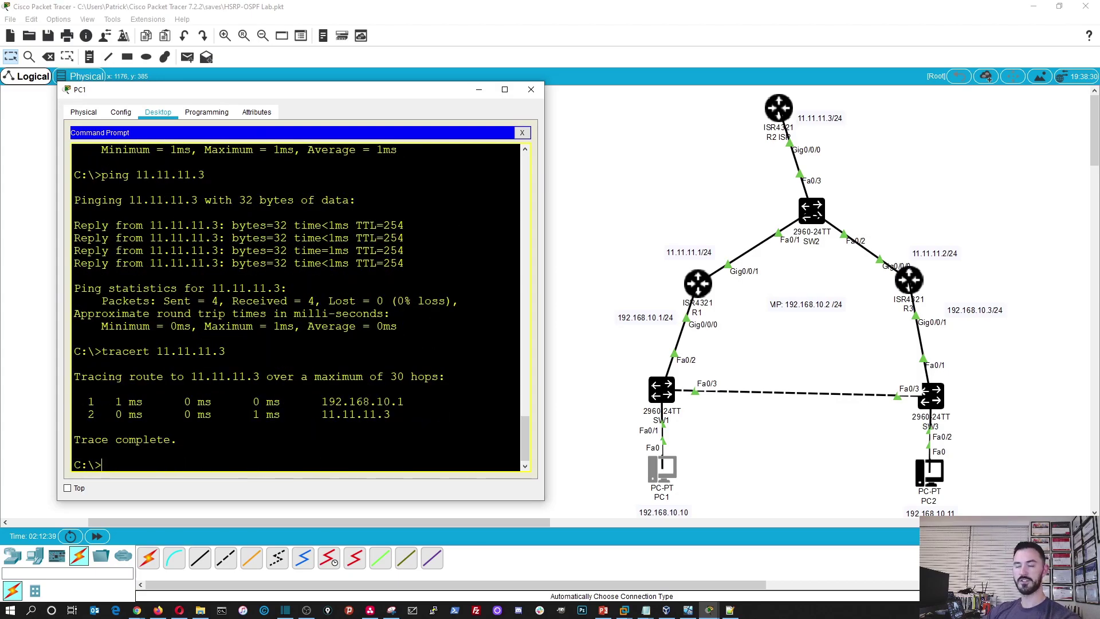
pyautogui.moveTo(80, 400); pyautogui.dragTo(390, 414)
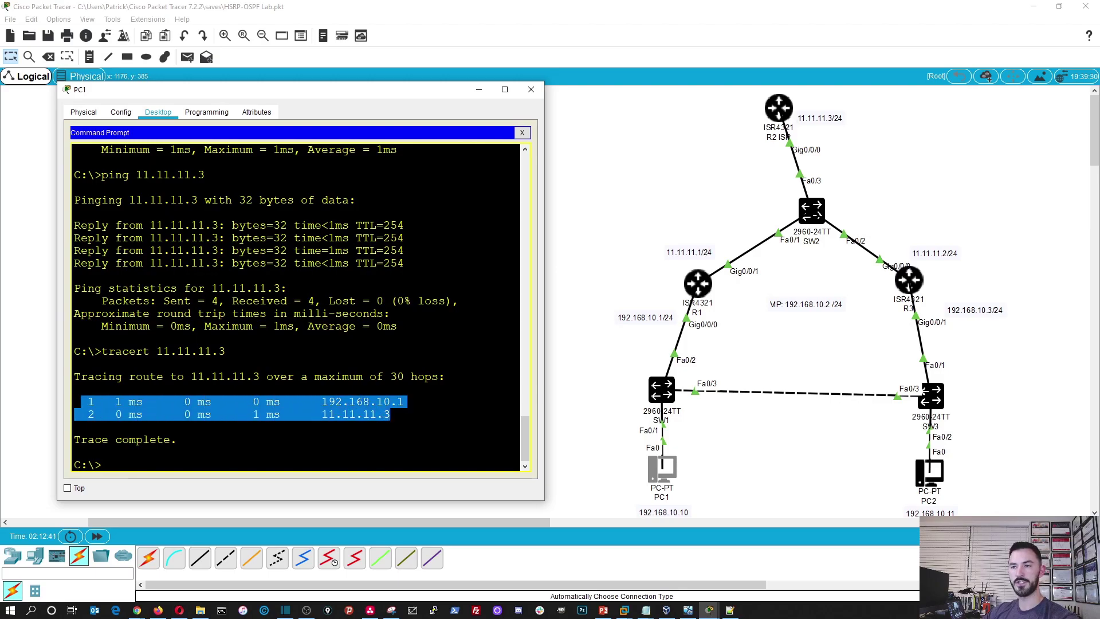
pyautogui.click(390, 414)
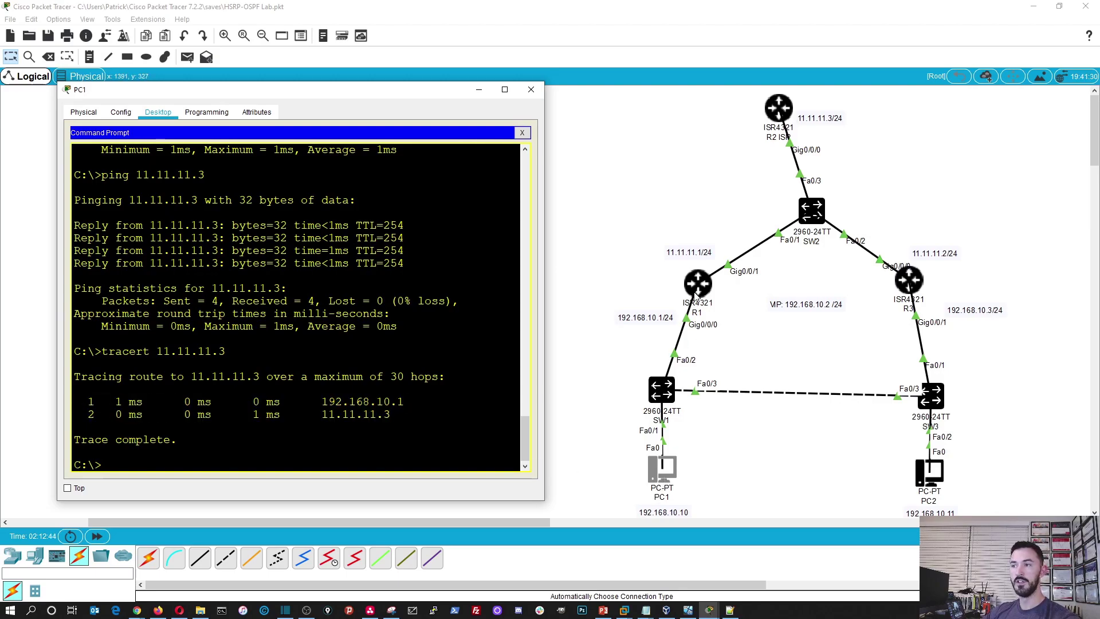
pyautogui.moveTo(377, 402); pyautogui.dragTo(404, 402)
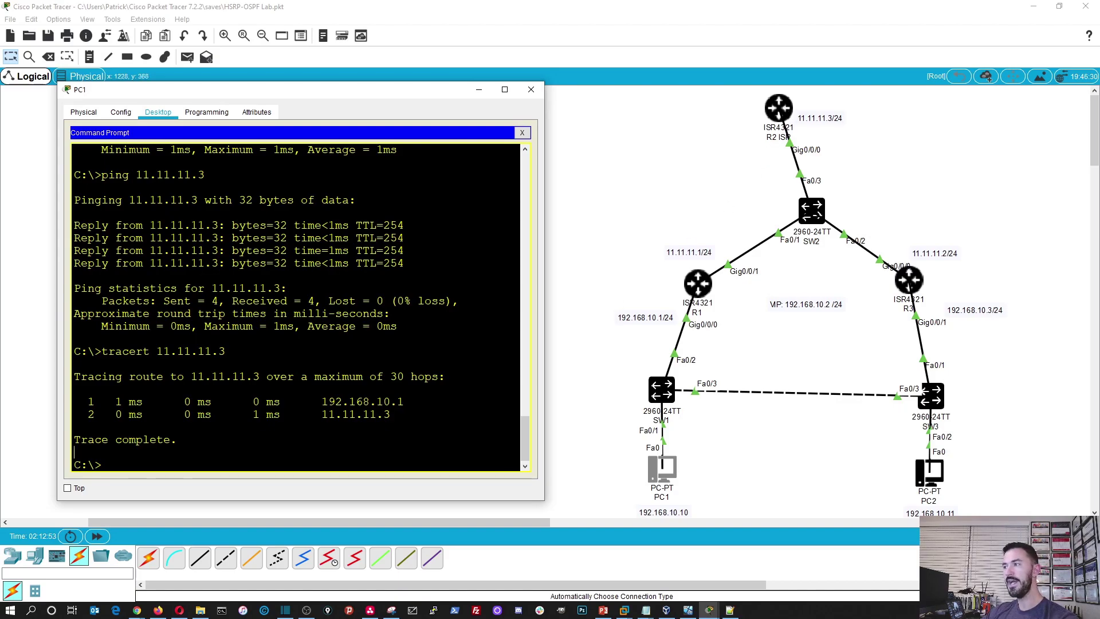
# Open R1's command line, enlarge its window beside the topology, and bring up a fresh configuration prompt.
pyautogui.click(698, 286)
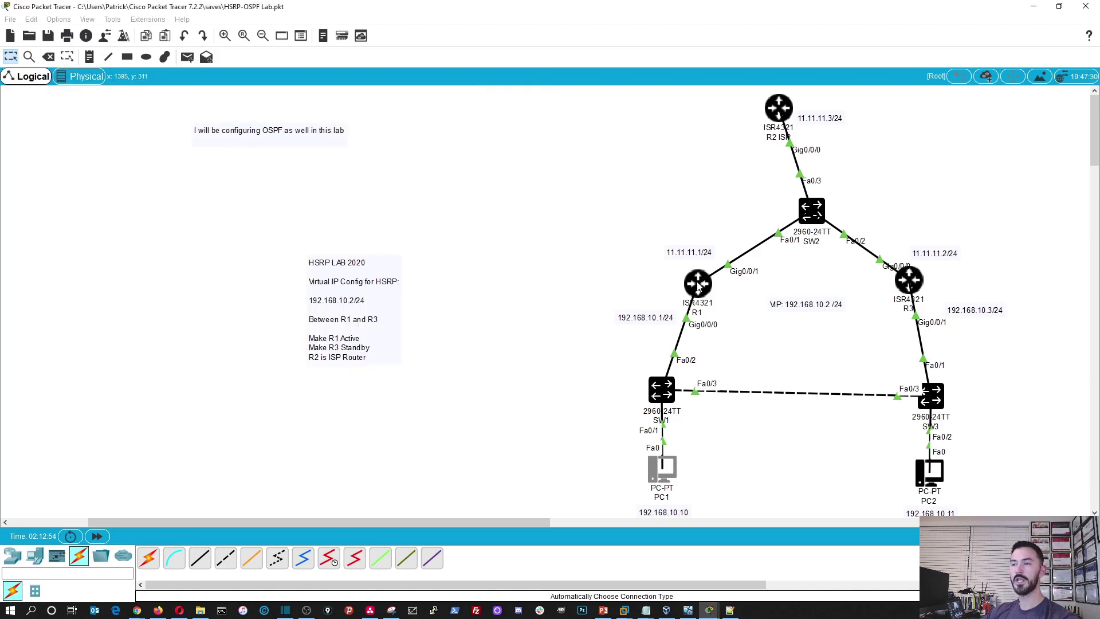
pyautogui.moveTo(570, 120); pyautogui.dragTo(349, 120)
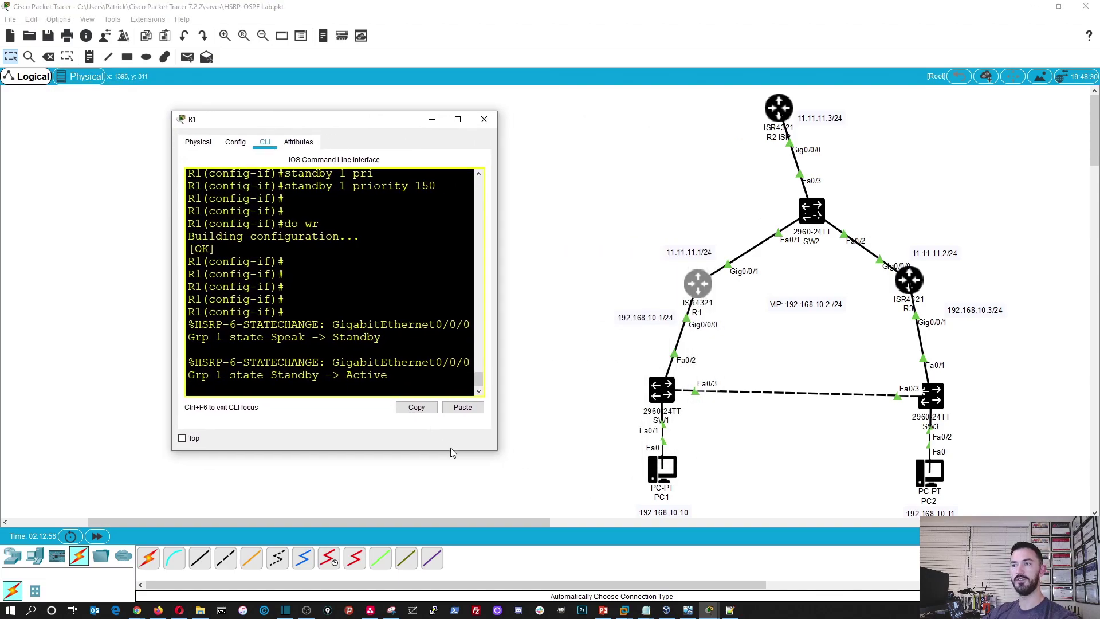
pyautogui.moveTo(497, 450); pyautogui.dragTo(625, 514)
pyautogui.moveTo(362, 119); pyautogui.dragTo(291, 102)
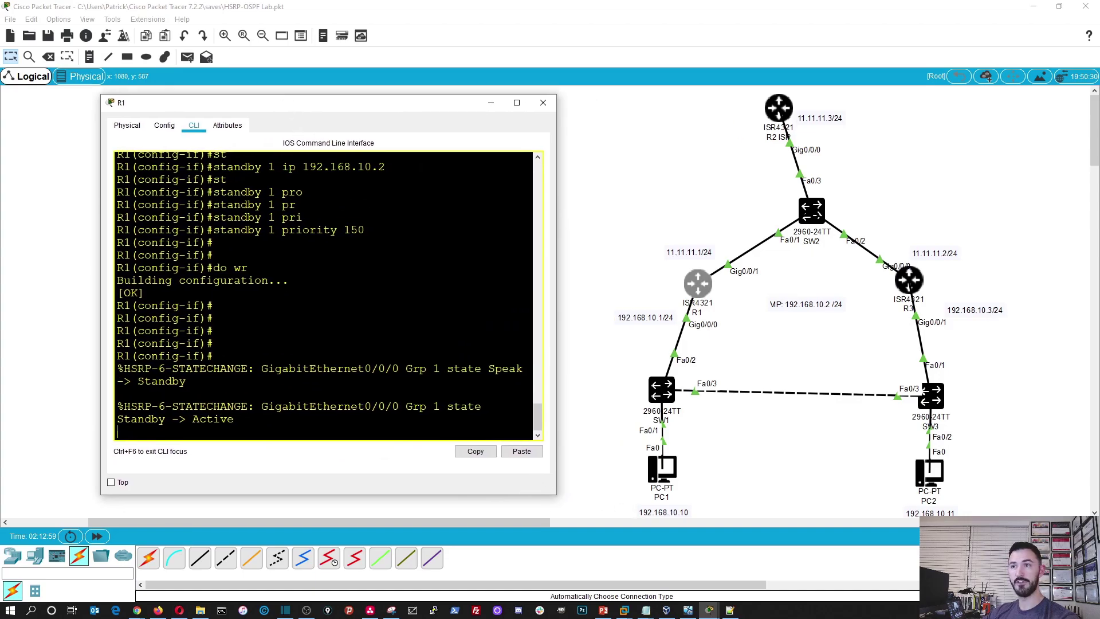
pyautogui.press('Return')
pyautogui.press('Return')
pyautogui.press('Return')
pyautogui.press('Return')
pyautogui.press('Return')
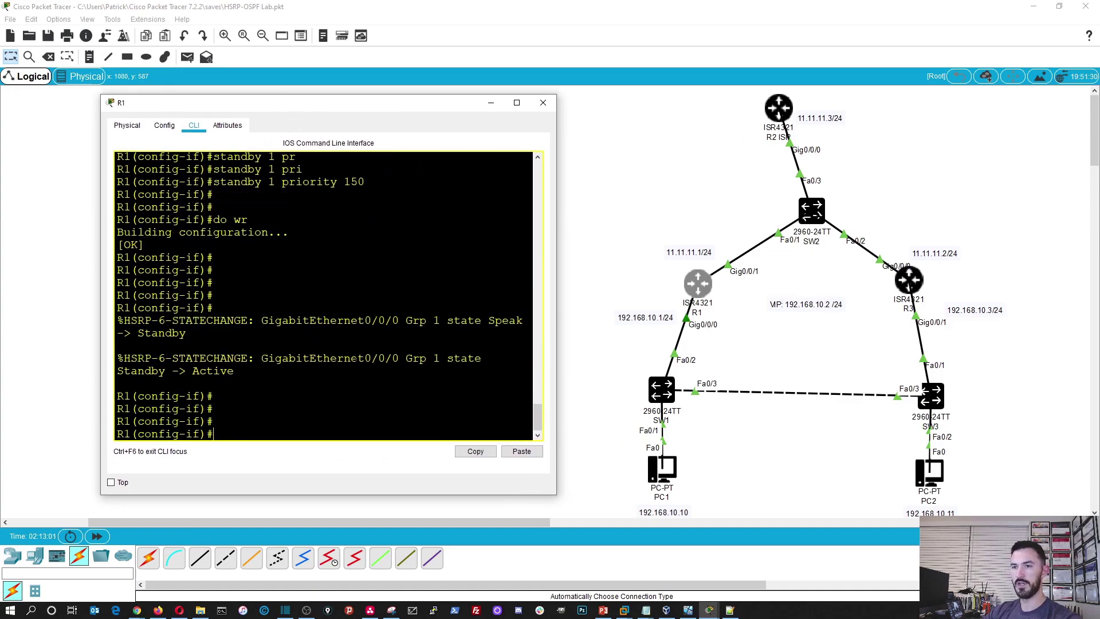
# Return R1 from interface configuration to global configuration mode with exit.
pyautogui.write('end')
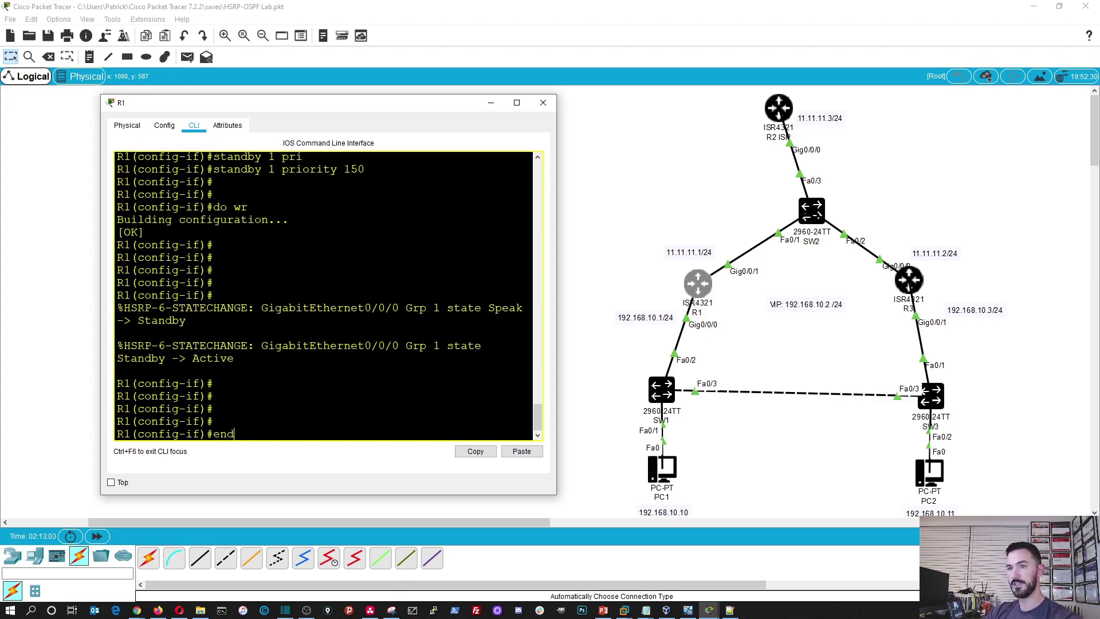
pyautogui.press('BackSpace')
pyautogui.press('BackSpace')
pyautogui.press('BackSpace')
pyautogui.write('exit')
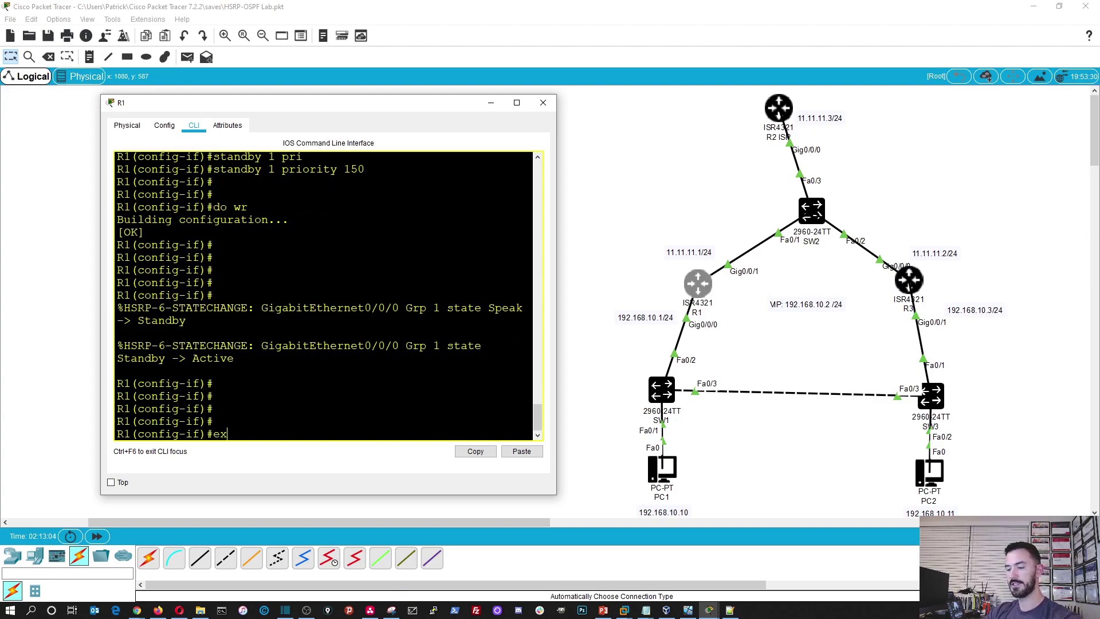
pyautogui.press('Return')
pyautogui.press('Return')
pyautogui.press('Return')
pyautogui.press('Return')
pyautogui.press('Return')
pyautogui.press('Return')
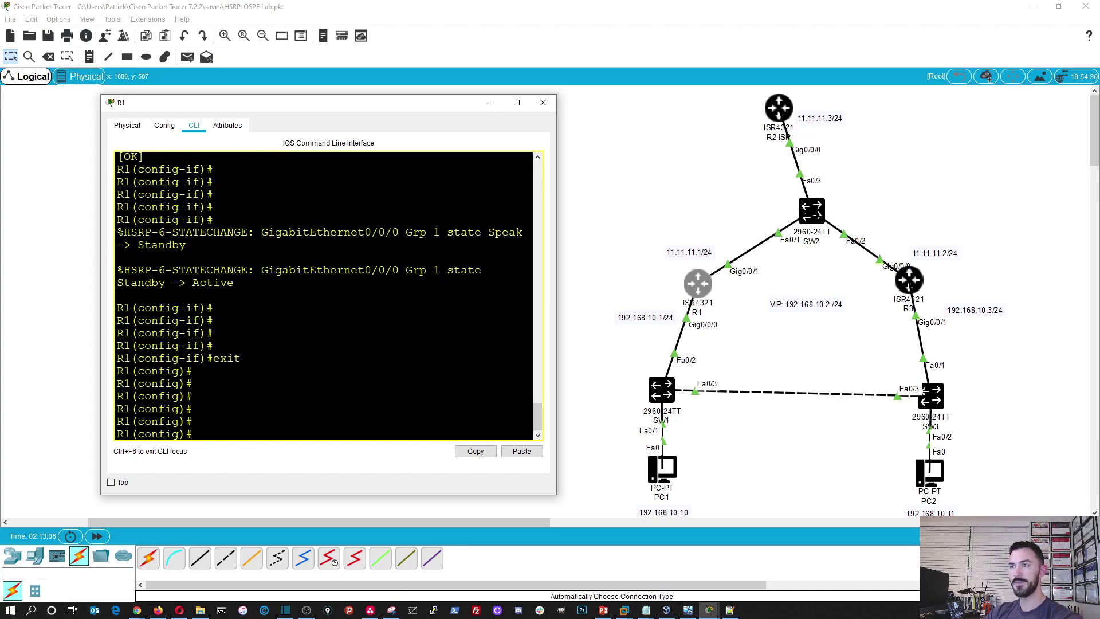
# Shut down R1's gig 0/0/0 interface to simulate a failure of the active router, and close R1's window.
pyautogui.write('inter g')
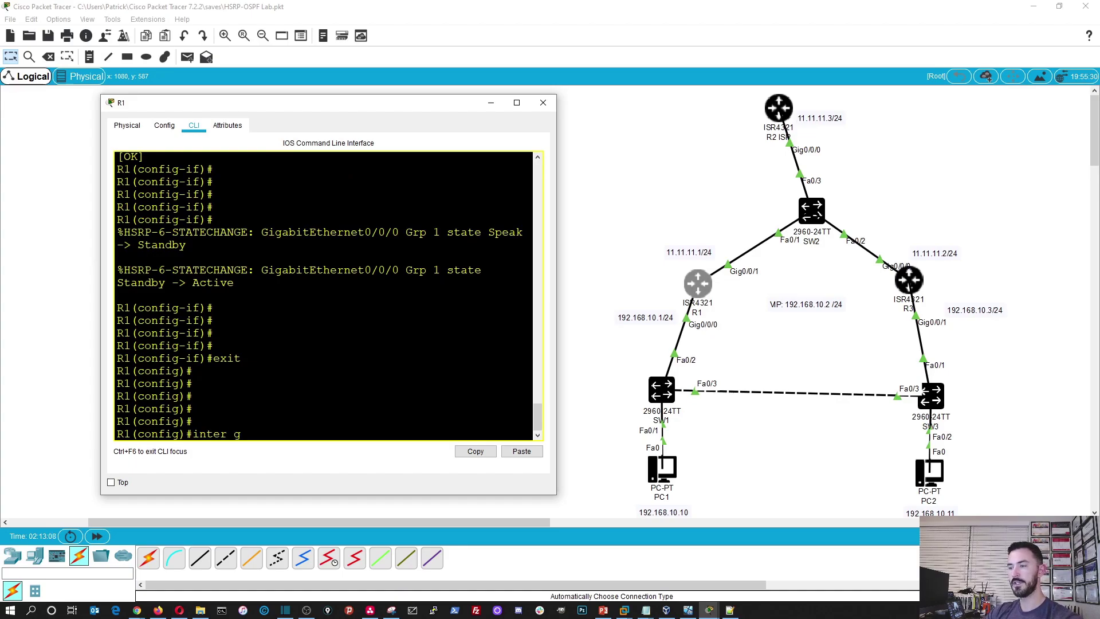
pyautogui.write('ig 0/0/0')
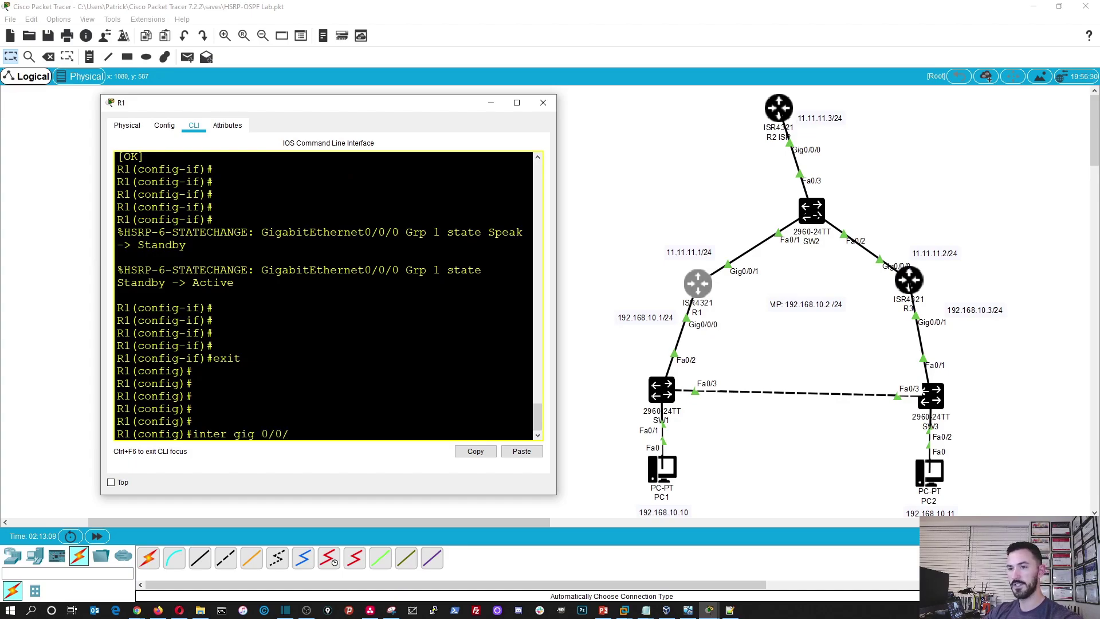
pyautogui.press('Return')
pyautogui.write('shu')
pyautogui.press('Tab')
pyautogui.press('Return')
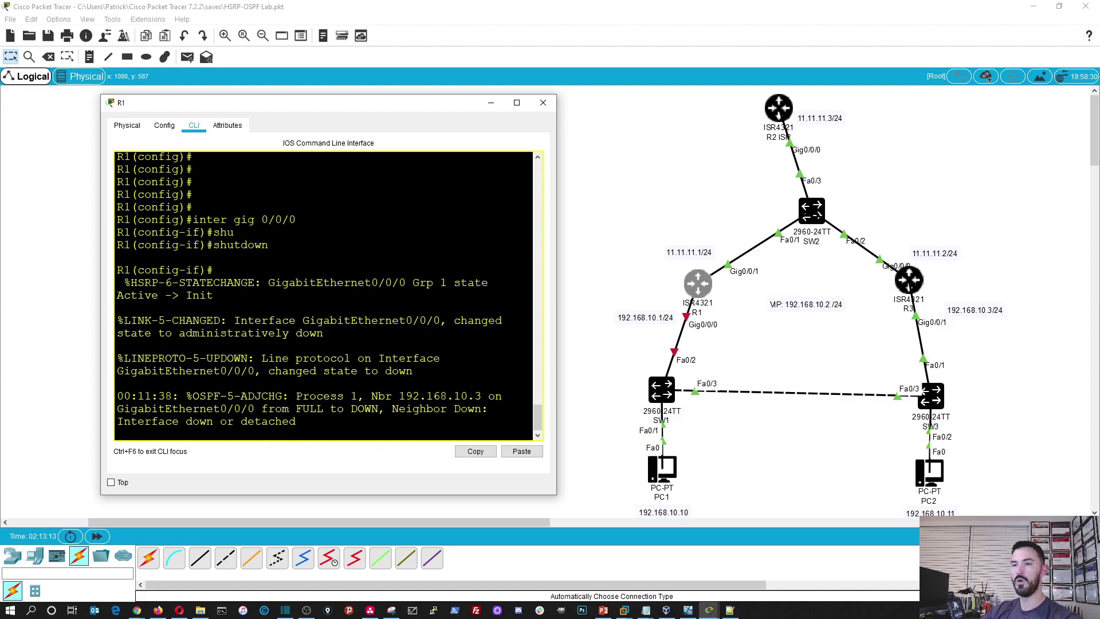
pyautogui.click(541, 103)
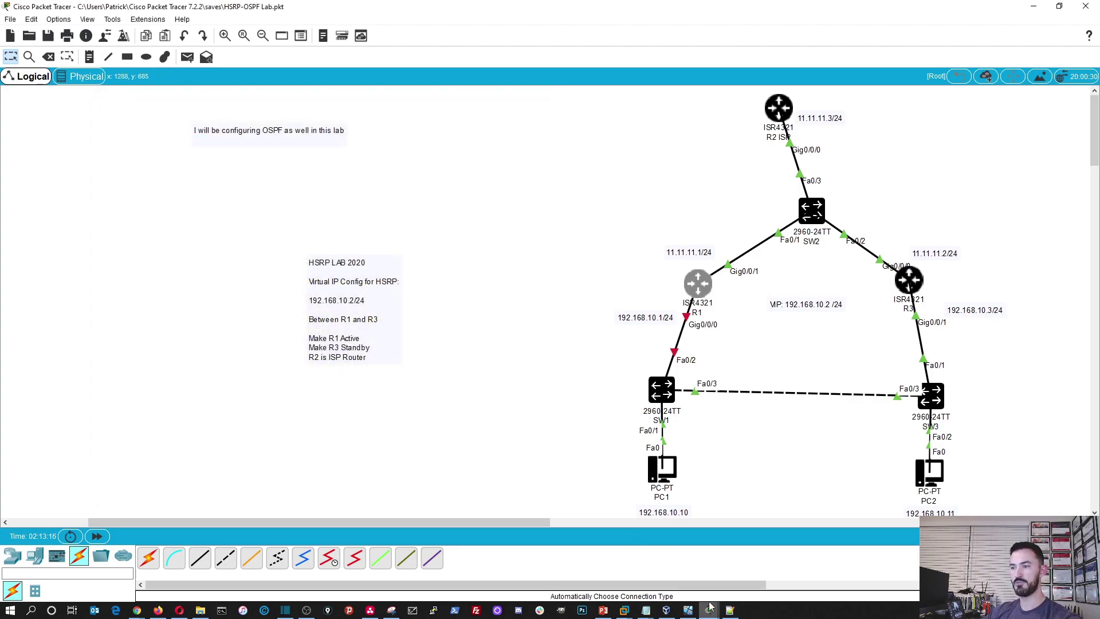
# Reopen PC1's command prompt beside the topology and ping the ISP router at 11.11.11.3 with R1's LAN interface down.
pyautogui.click(667, 478)
pyautogui.moveTo(353, 99); pyautogui.dragTo(326, 99)
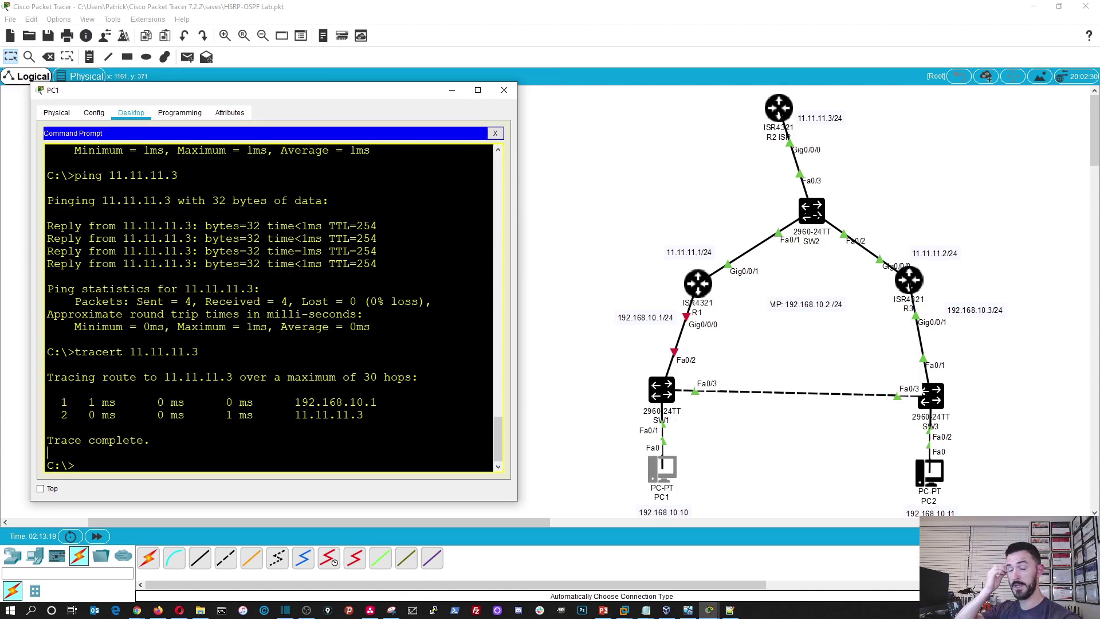
pyautogui.press('Up')
pyautogui.press('Up')
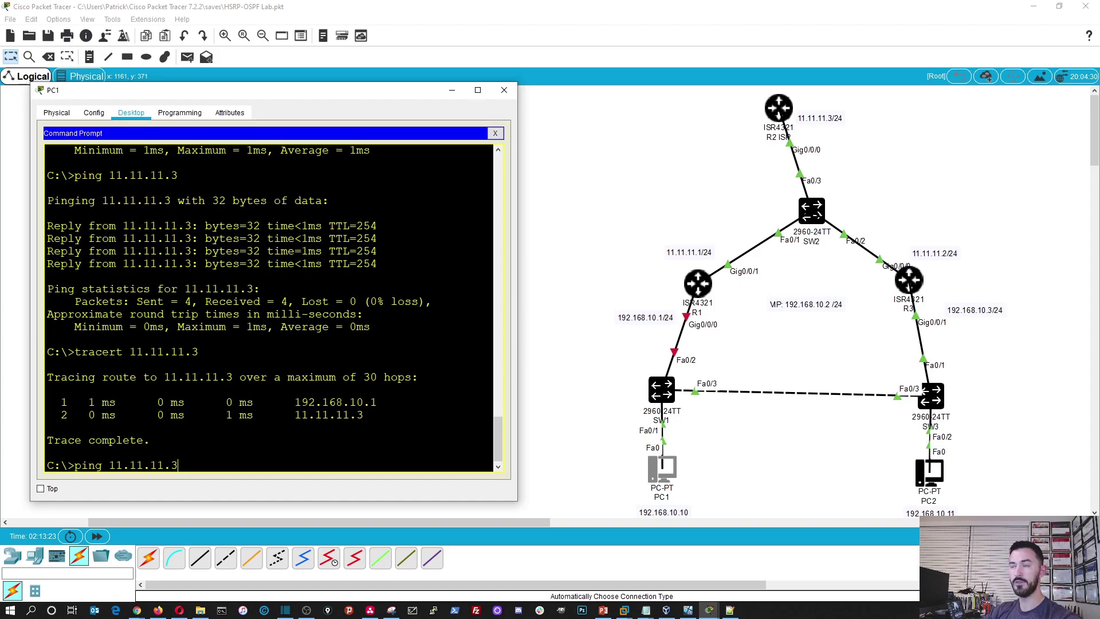
pyautogui.press('Return')
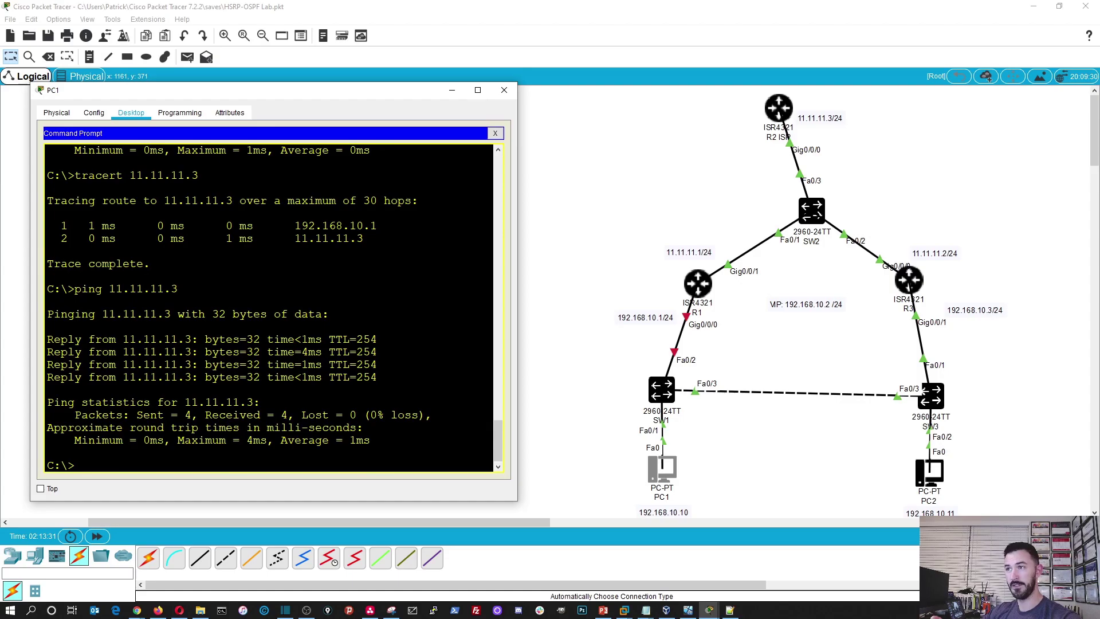
# Run tracert 11.11.11.3 from PC1 again and compare its first hop with the earlier trace.
pyautogui.press('Up')
pyautogui.press('Up')
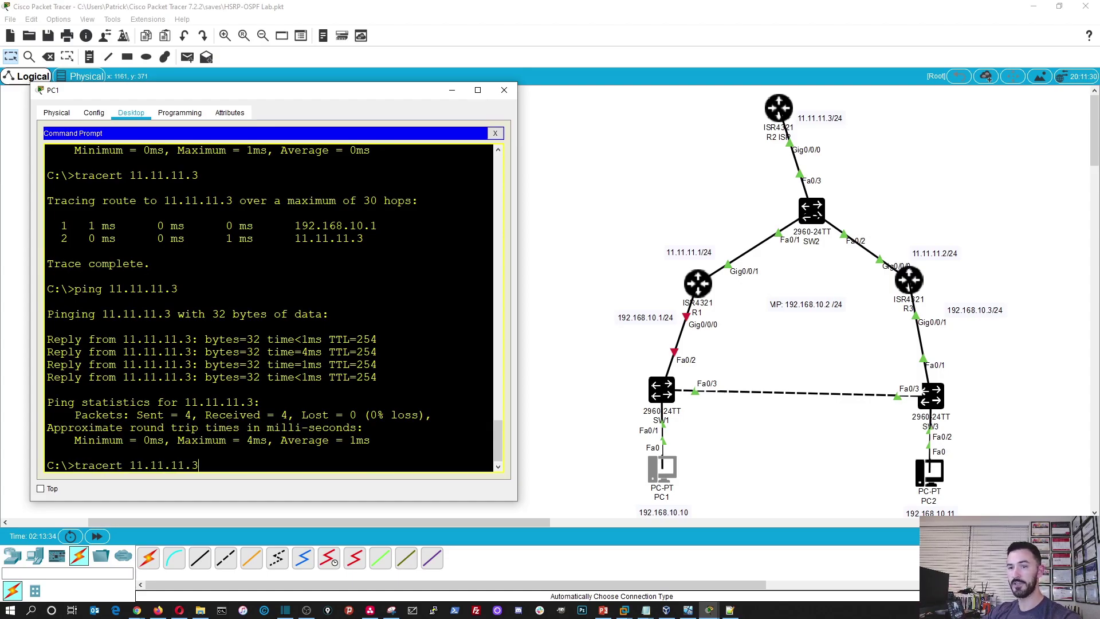
pyautogui.press('Return')
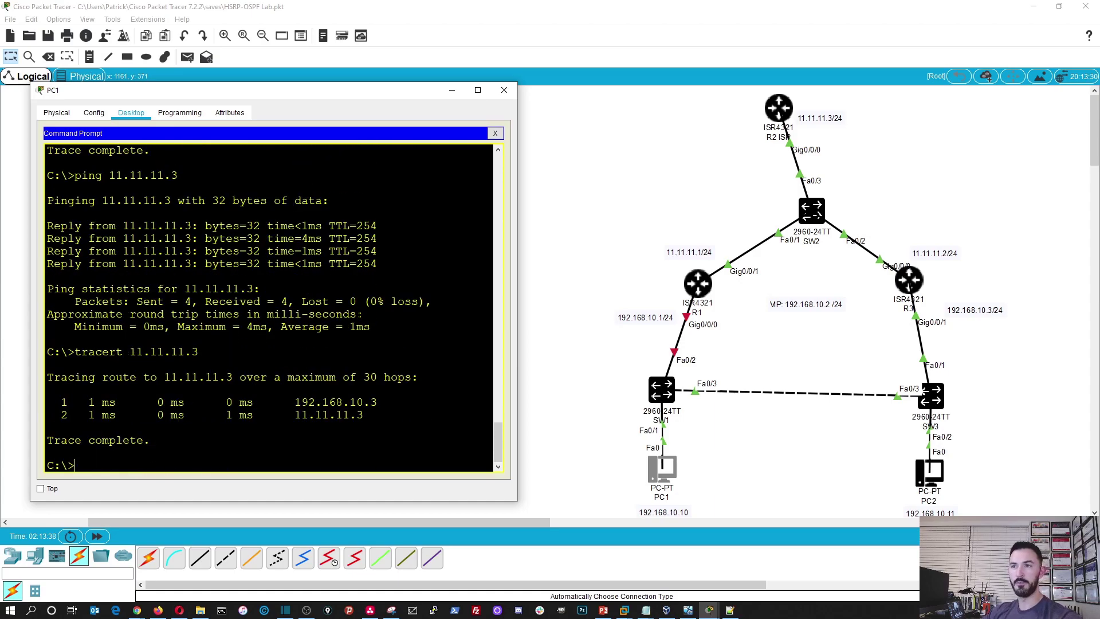
pyautogui.scroll(3, 269, 309)
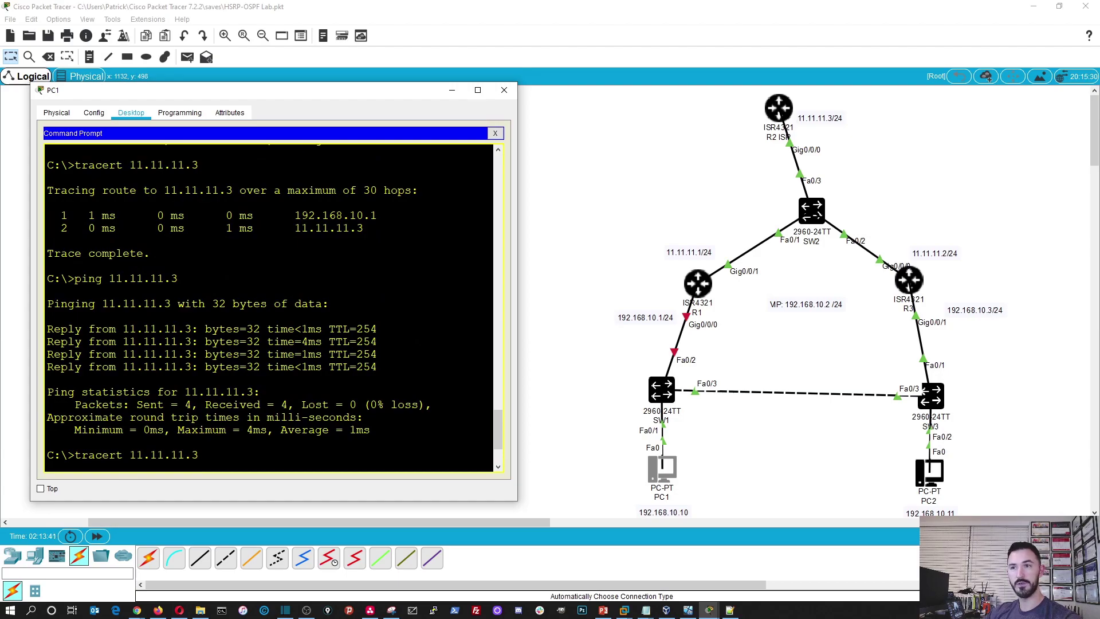
pyautogui.moveTo(377, 215); pyautogui.dragTo(357, 216)
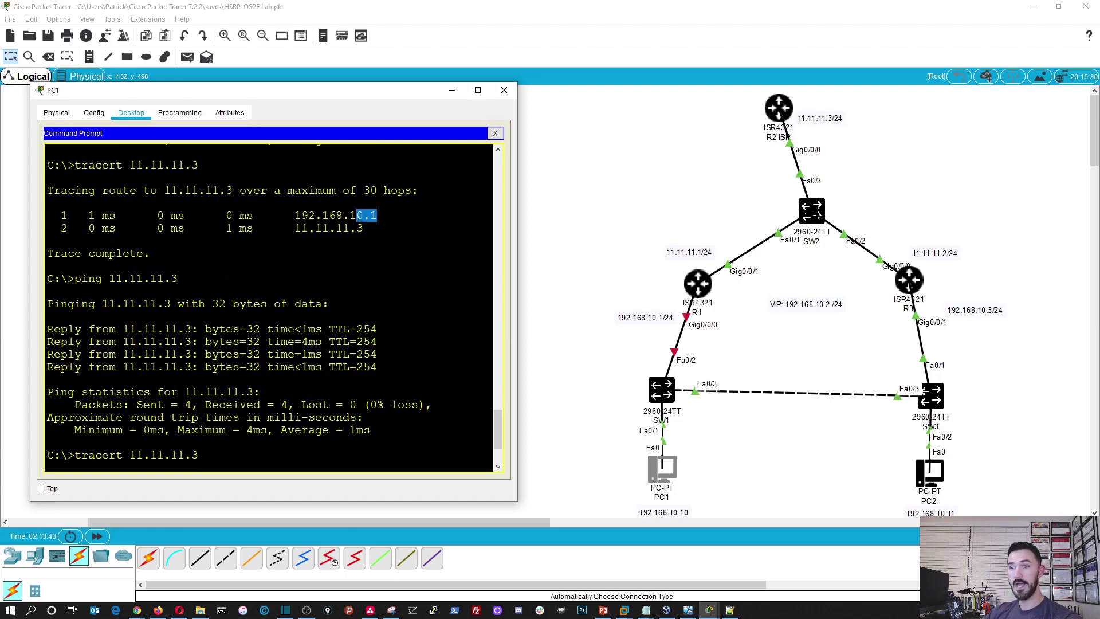
pyautogui.scroll(-3, 269, 309)
pyautogui.moveTo(377, 399); pyautogui.dragTo(357, 399)
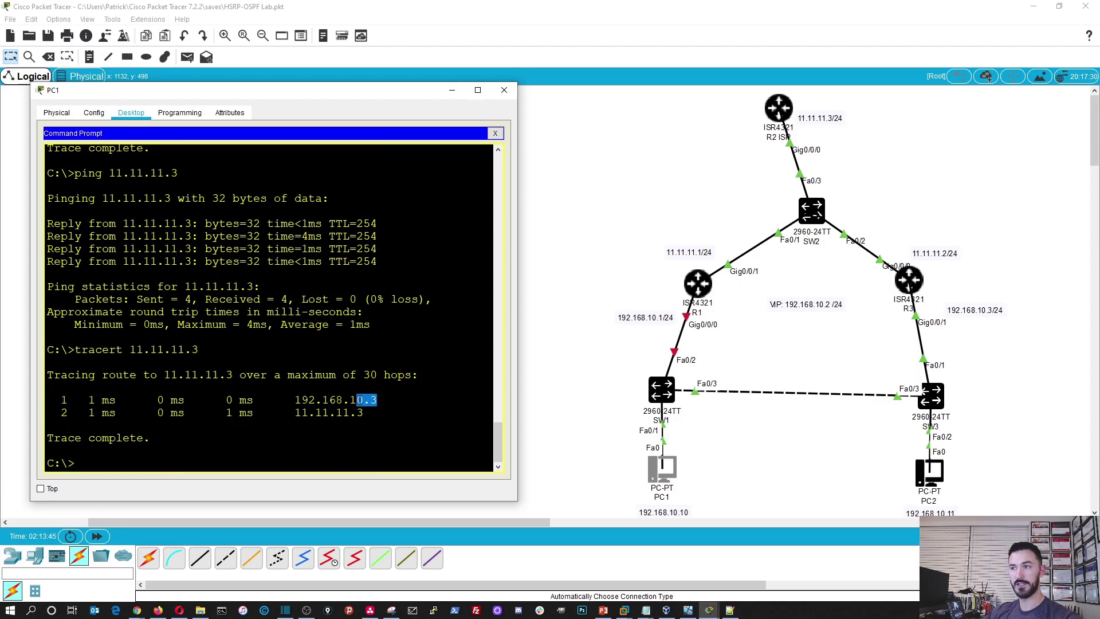
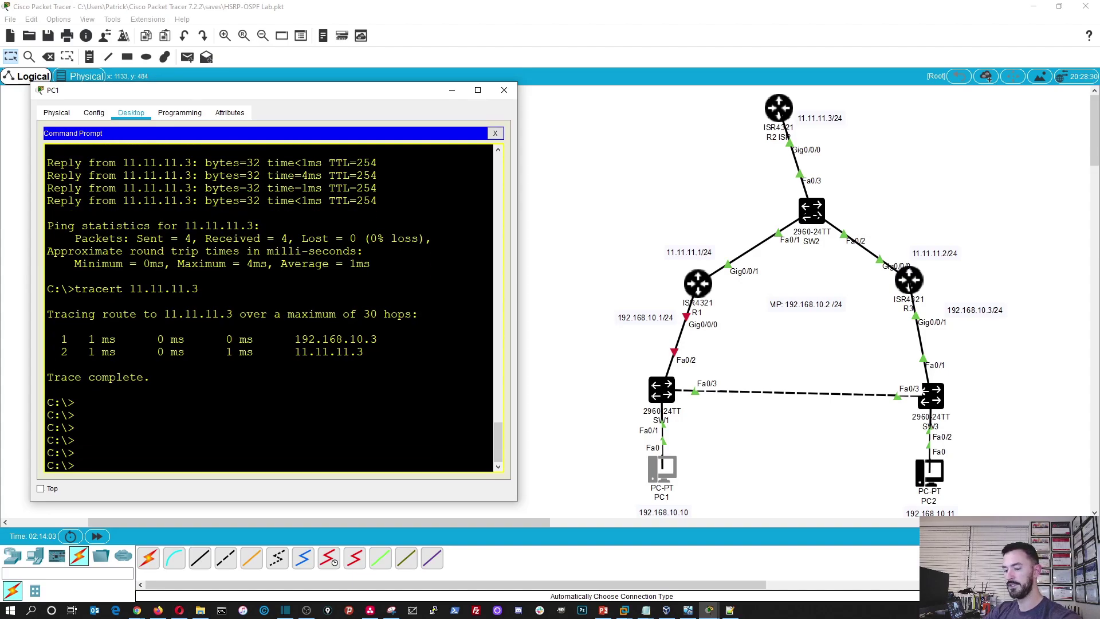
# Try to clear PC1's prompt output with cls, and close the command prompt and PC1's window.
pyautogui.write('cls')
pyautogui.press('Return')
pyautogui.press('Return')
pyautogui.press('Return')
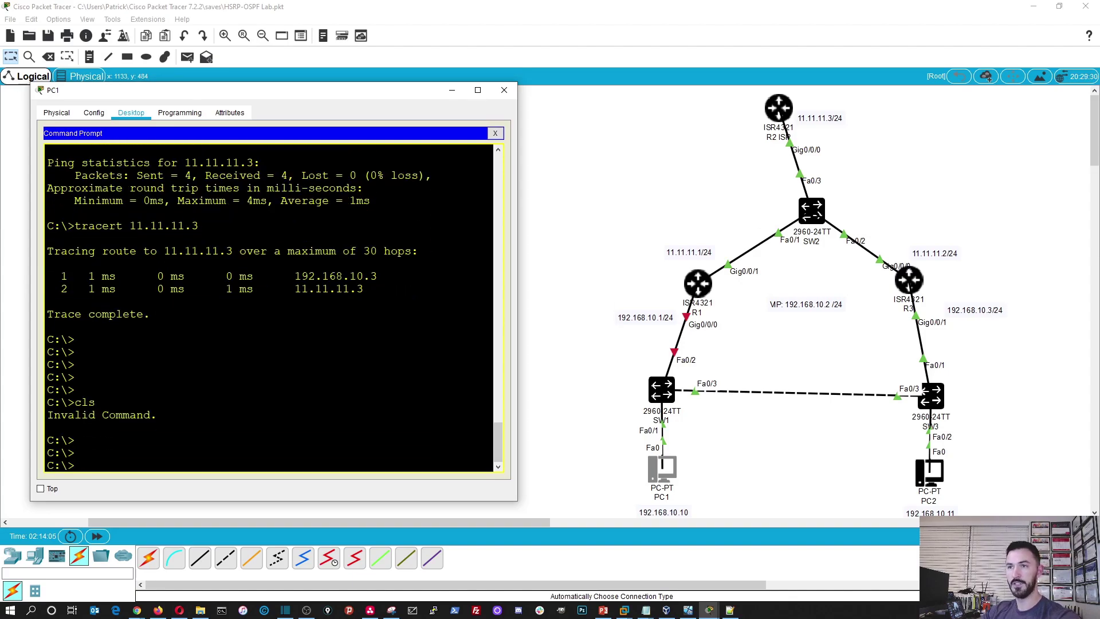
pyautogui.click(495, 133)
pyautogui.click(505, 92)
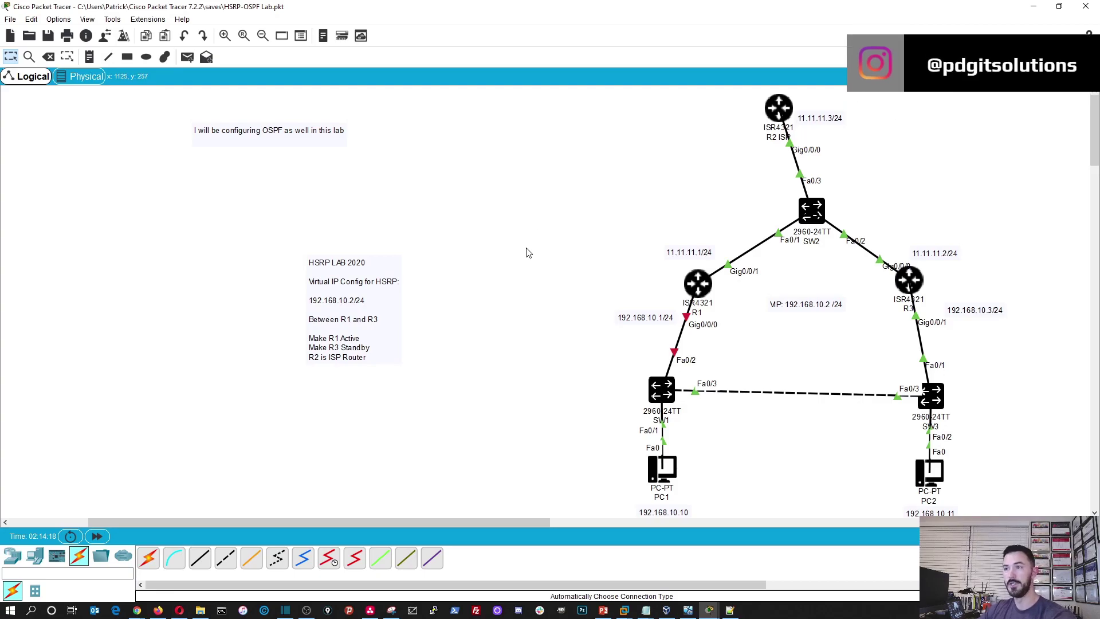
# Bring R1's GigabitEthernet0/0/0 interface back up with no shutdown.
pyautogui.click(698, 286)
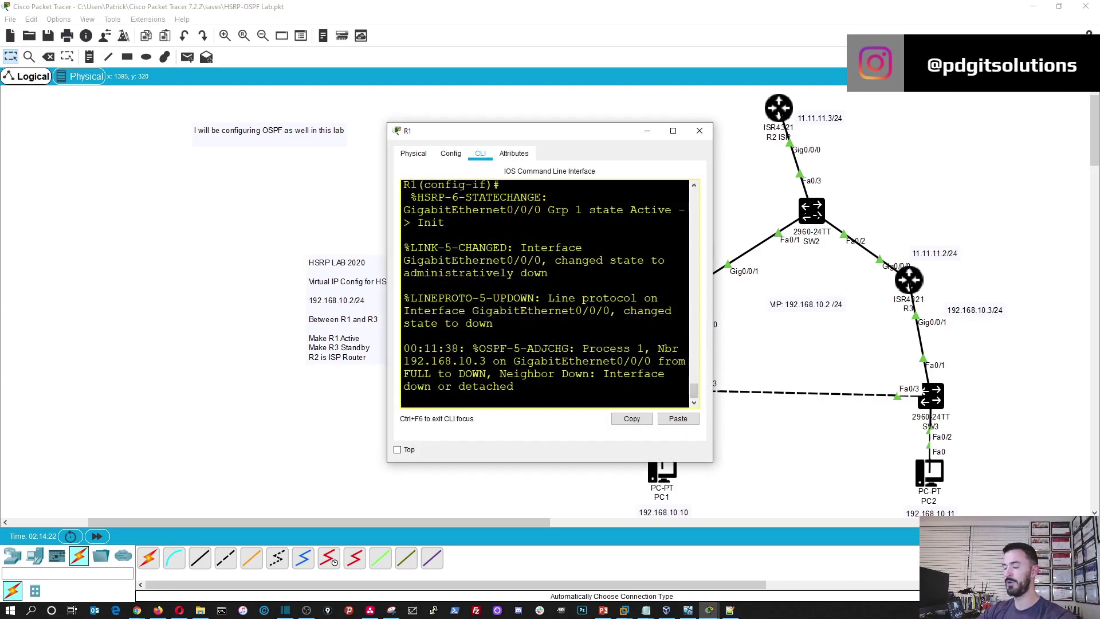
pyautogui.press('Return')
pyautogui.press('Return')
pyautogui.press('Return')
pyautogui.press('Return')
pyautogui.write('no shu')
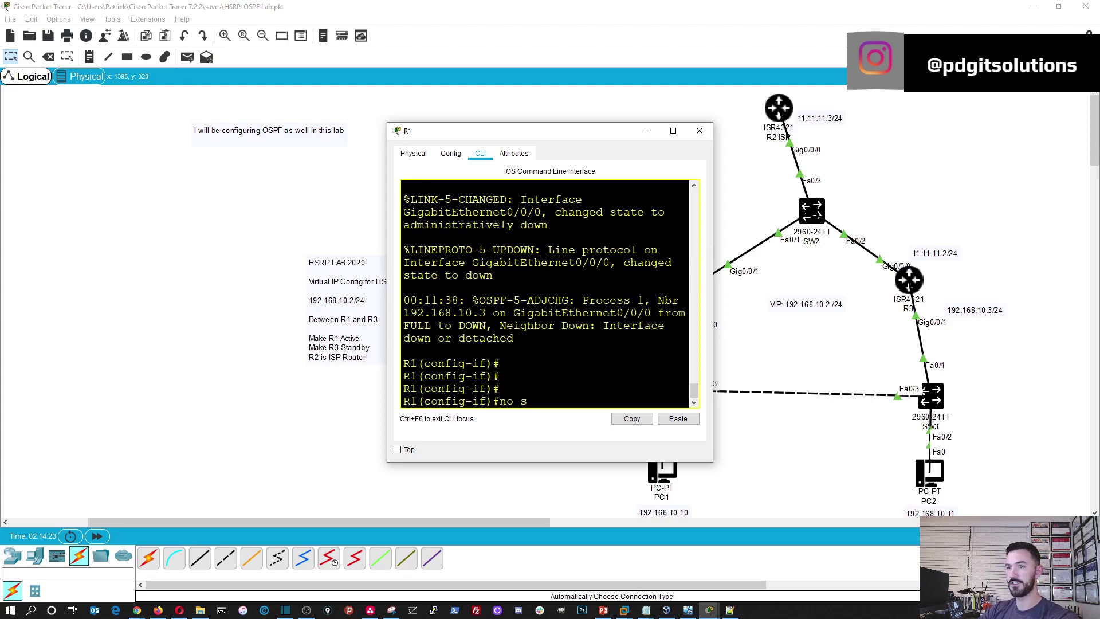
pyautogui.press('Tab')
pyautogui.press('Return')
pyautogui.press('Return')
pyautogui.press('Return')
pyautogui.press('Return')
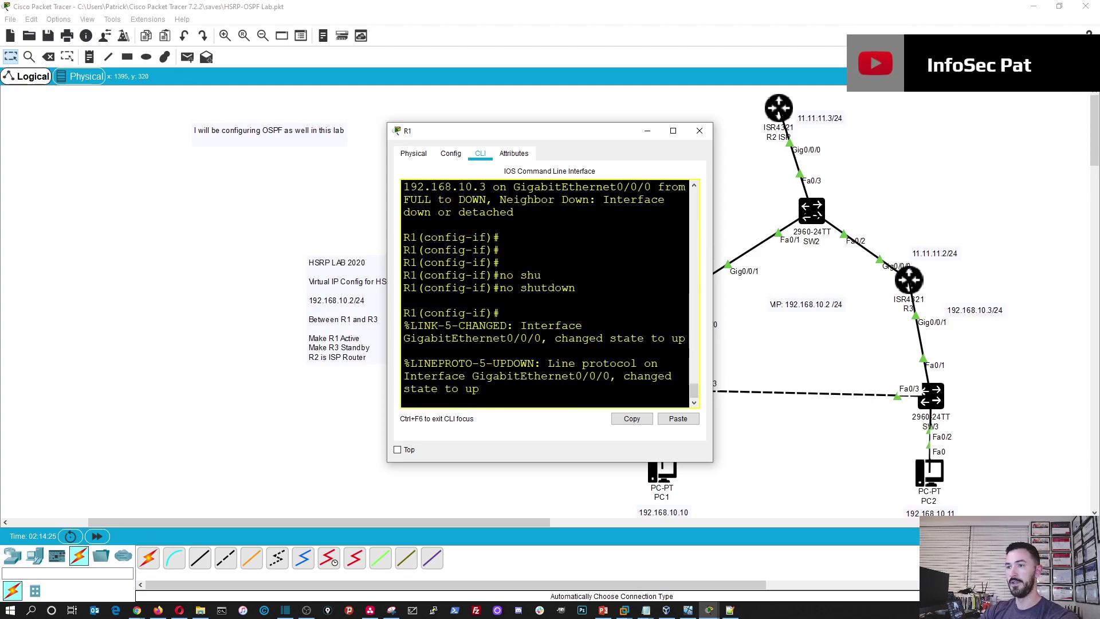
# Save R1's running configuration with do wr and close its window.
pyautogui.write('do wr')
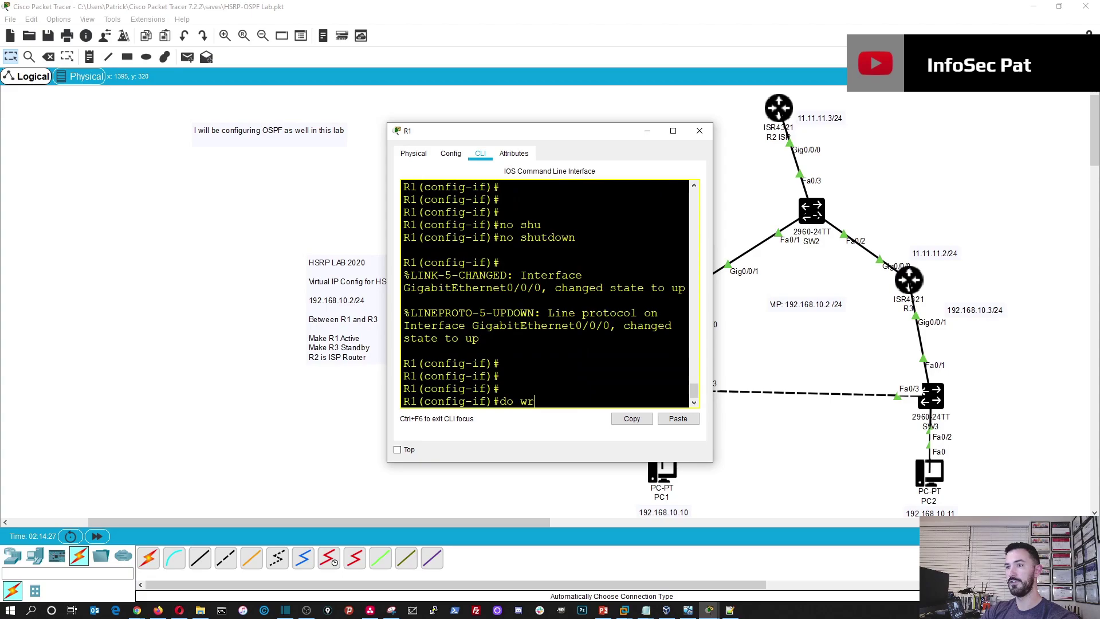
pyautogui.press('Return')
pyautogui.press('Return')
pyautogui.press('Return')
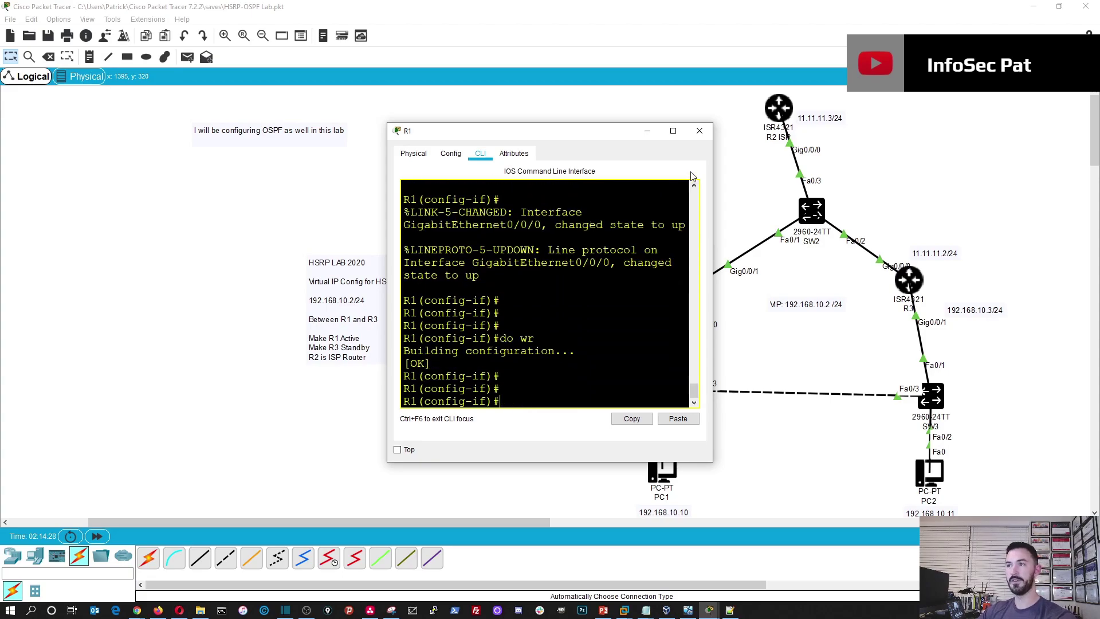
pyautogui.click(698, 131)
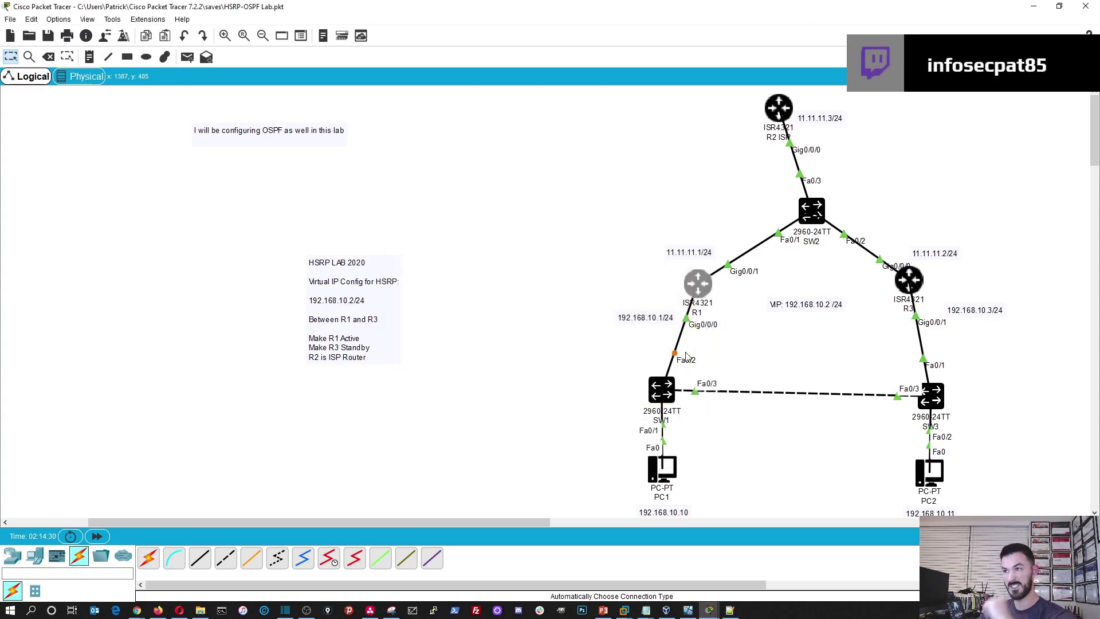